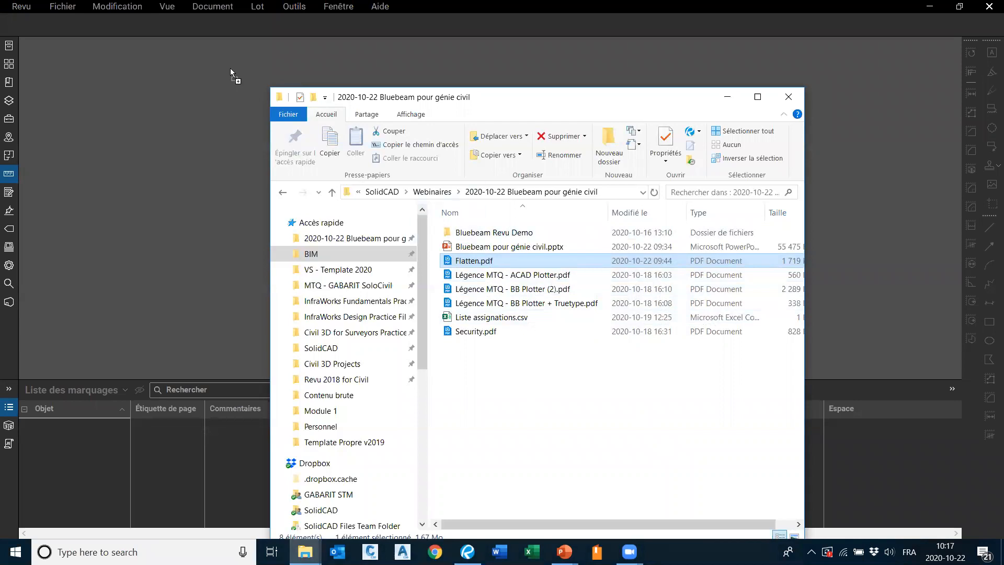
Open Flatten.pdf from the webinar folder and give the plan more room by shrinking the markups list.
{"action": "left_click_drag", "start_coordinate": [222, 21], "coordinate": [271, 46]}
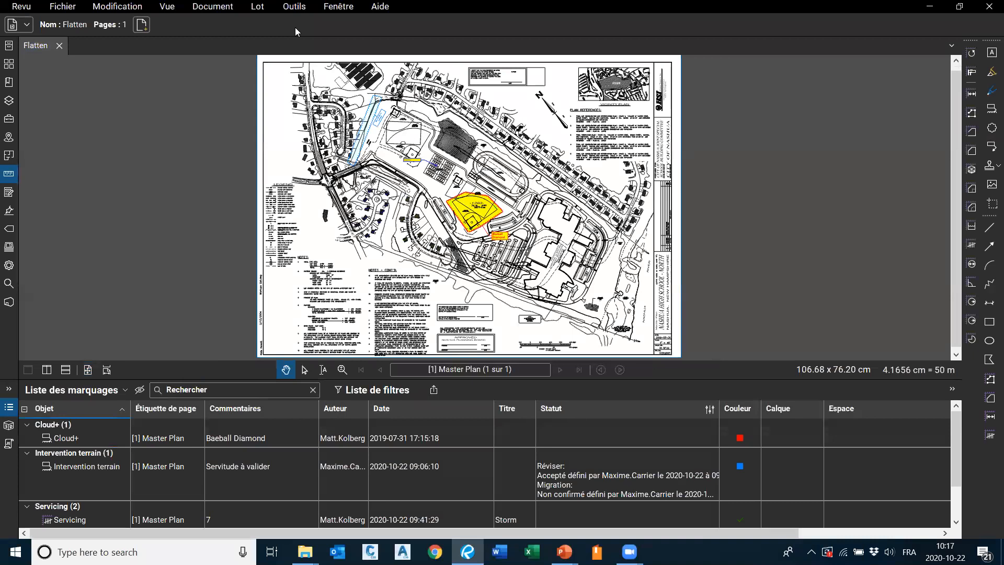
{"action": "left_click_drag", "start_coordinate": [489, 221], "coordinate": [528, 215]}
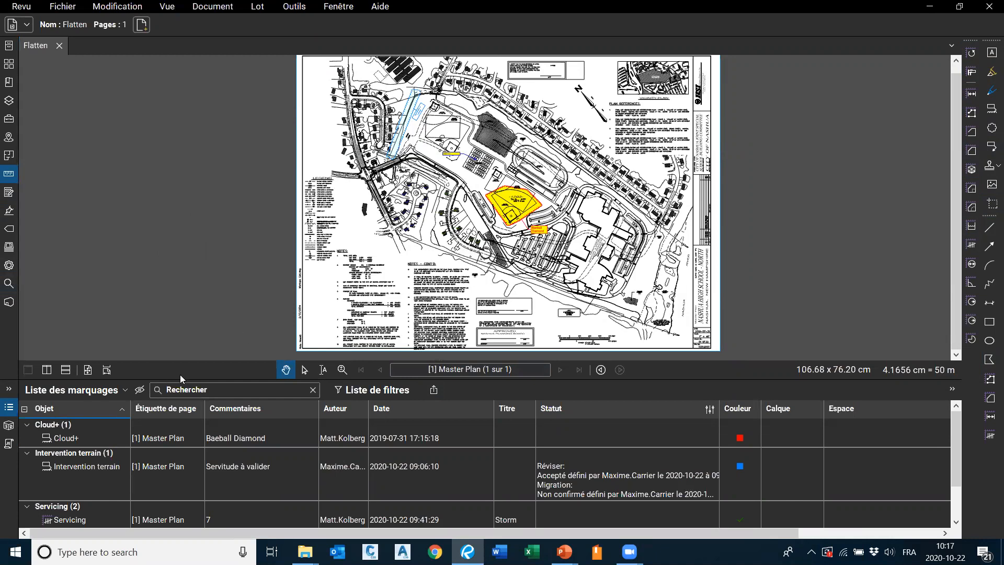
{"action": "key", "text": "alt+l"}
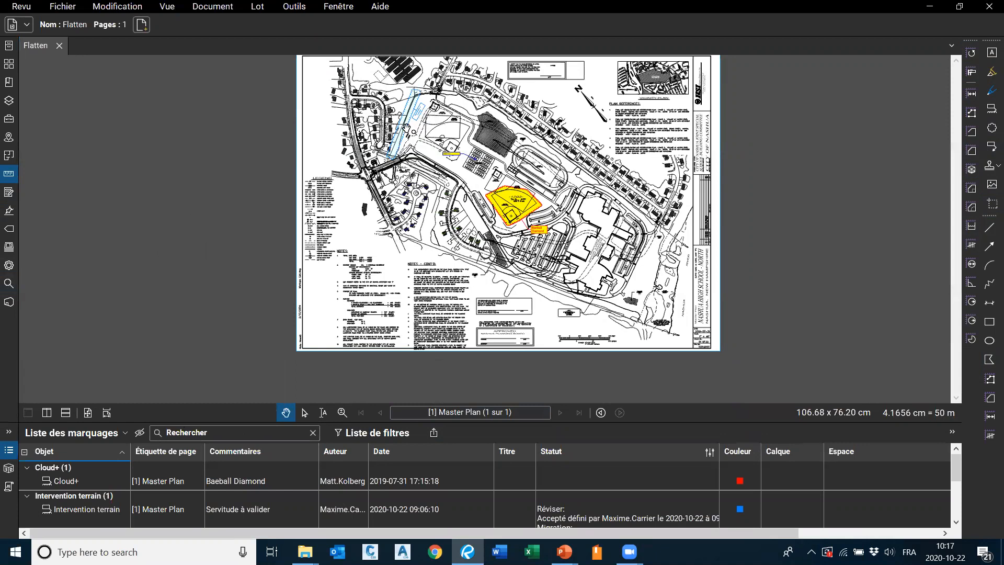
Look over the Master Plan around the easement markup and the available document processing commands.
{"action": "scroll", "coordinate": [429, 130], "scroll_direction": "up", "scroll_amount": 5}
{"action": "scroll", "coordinate": [224, 453], "scroll_direction": "up", "scroll_amount": 2}
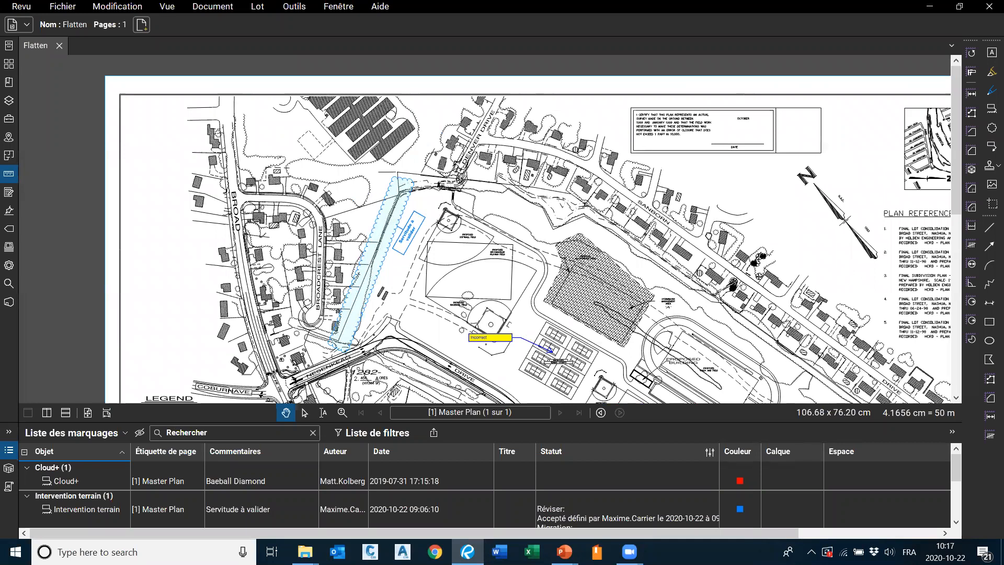
{"action": "left_click_drag", "start_coordinate": [723, 234], "coordinate": [704, 230]}
{"action": "scroll", "coordinate": [835, 112], "scroll_direction": "down", "scroll_amount": 3}
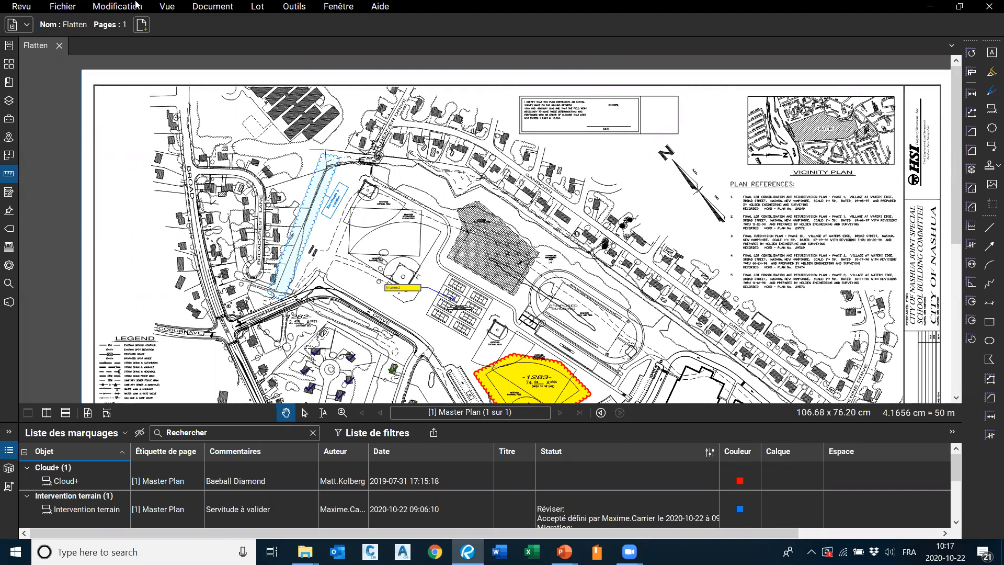
{"action": "left_click", "coordinate": [188, 9]}
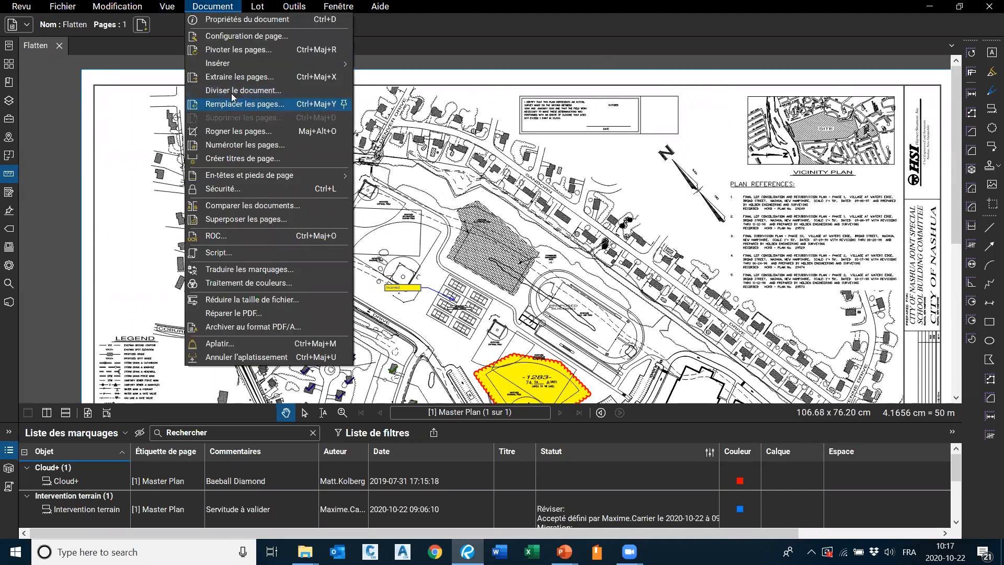
{"action": "key", "text": "Escape"}
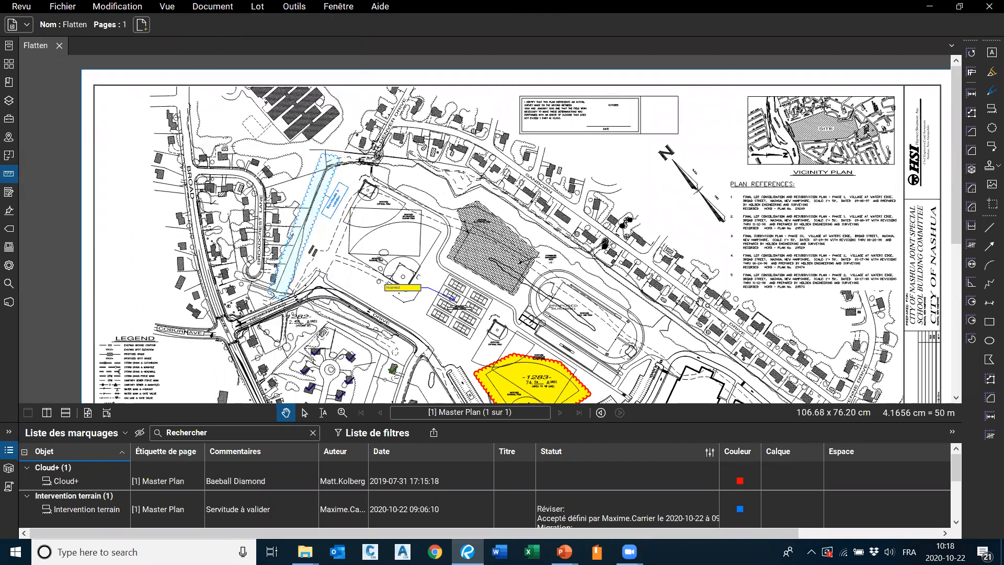
Examine the Master Plan at different scales, from the houses along the drive to the easement and baseball diamond markups.
{"action": "scroll", "coordinate": [680, 309], "scroll_direction": "up", "scroll_amount": 3}
{"action": "scroll", "coordinate": [675, 314], "scroll_direction": "up", "scroll_amount": 2}
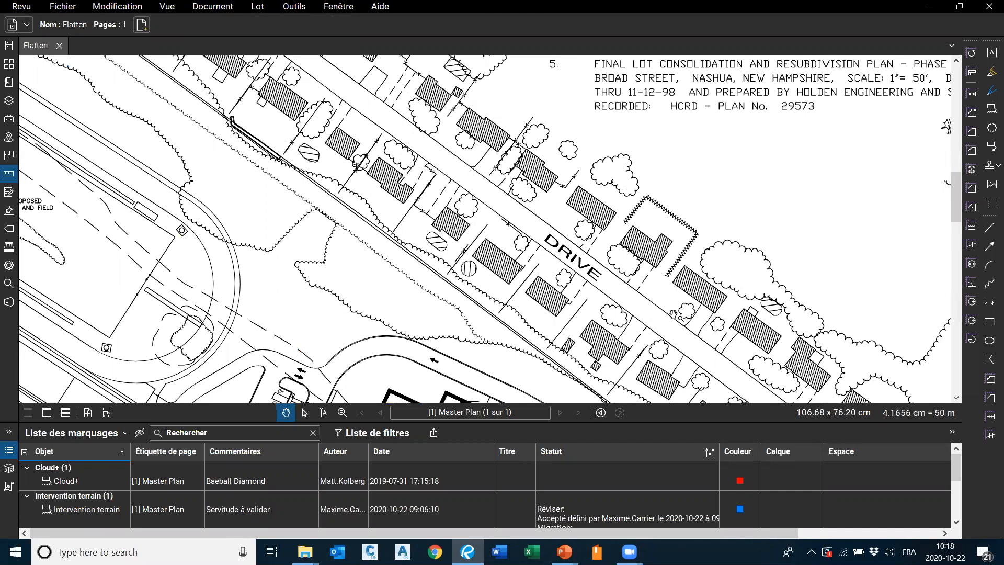
{"action": "scroll", "coordinate": [680, 254], "scroll_direction": "down", "scroll_amount": 4}
{"action": "scroll", "coordinate": [679, 253], "scroll_direction": "down", "scroll_amount": 2}
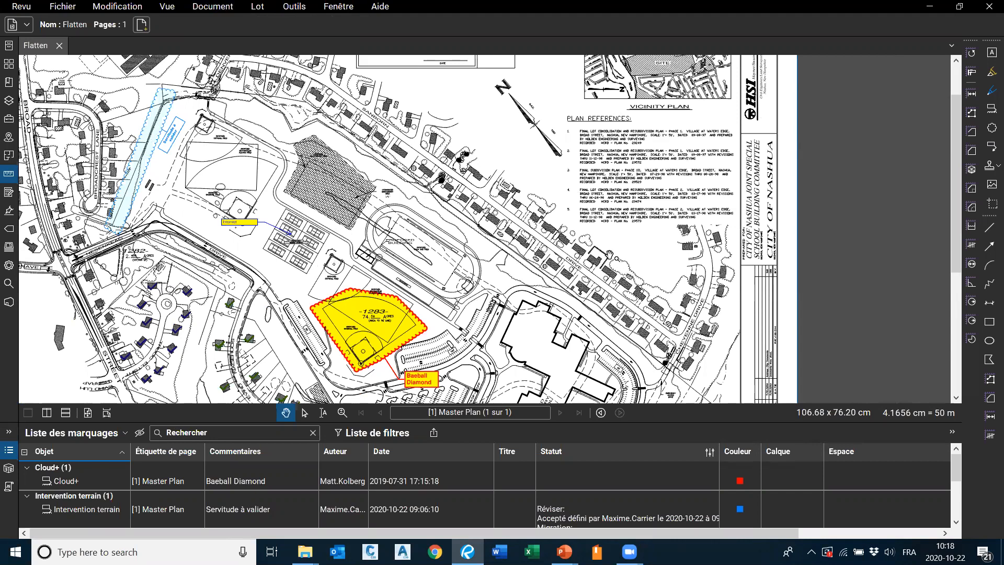
{"action": "scroll", "coordinate": [609, 256], "scroll_direction": "up", "scroll_amount": 4}
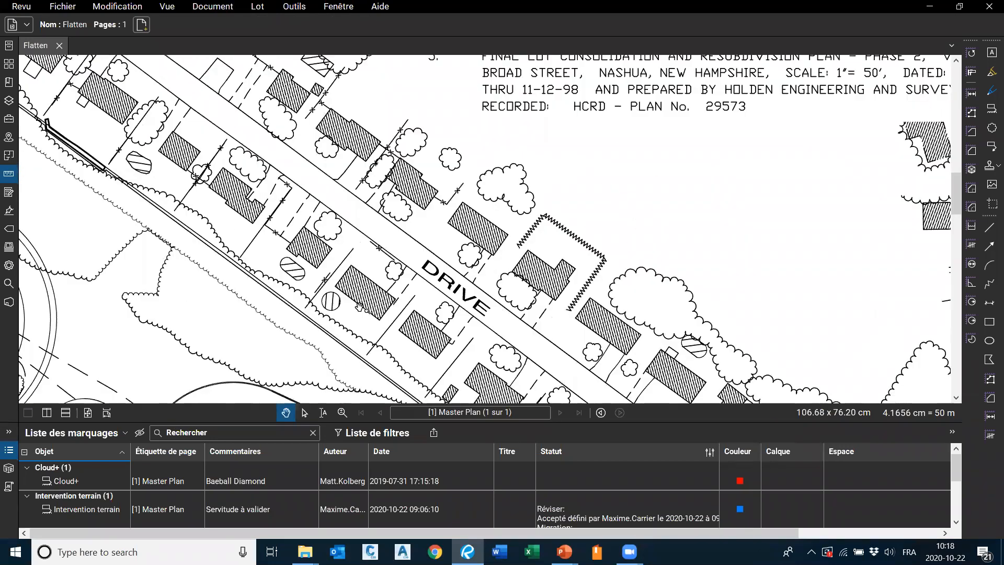
{"action": "scroll", "coordinate": [554, 248], "scroll_direction": "down", "scroll_amount": 2}
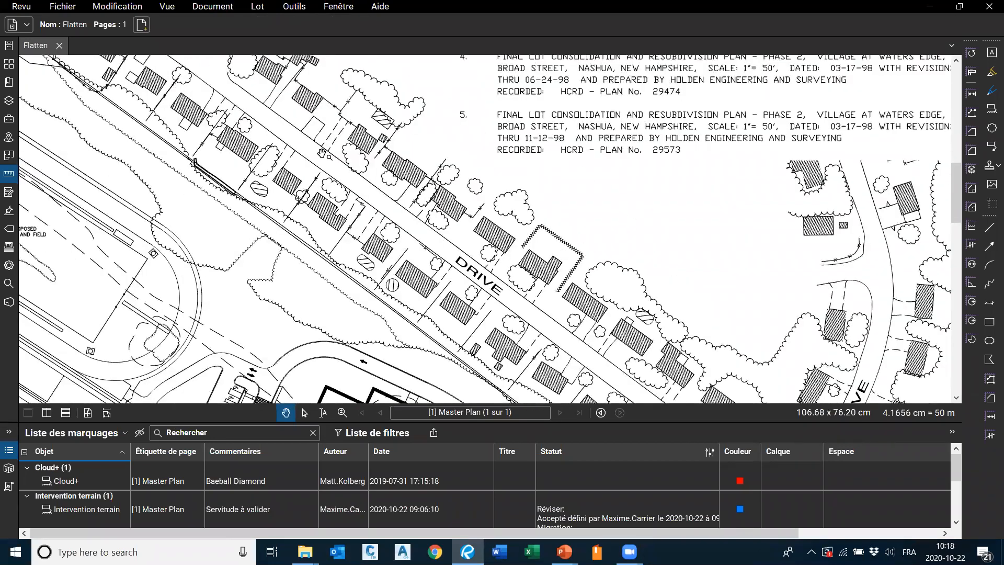
{"action": "scroll", "coordinate": [576, 174], "scroll_direction": "down", "scroll_amount": 2}
{"action": "left_click_drag", "start_coordinate": [245, 180], "coordinate": [638, 222]}
{"action": "scroll", "coordinate": [362, 256], "scroll_direction": "down", "scroll_amount": 2}
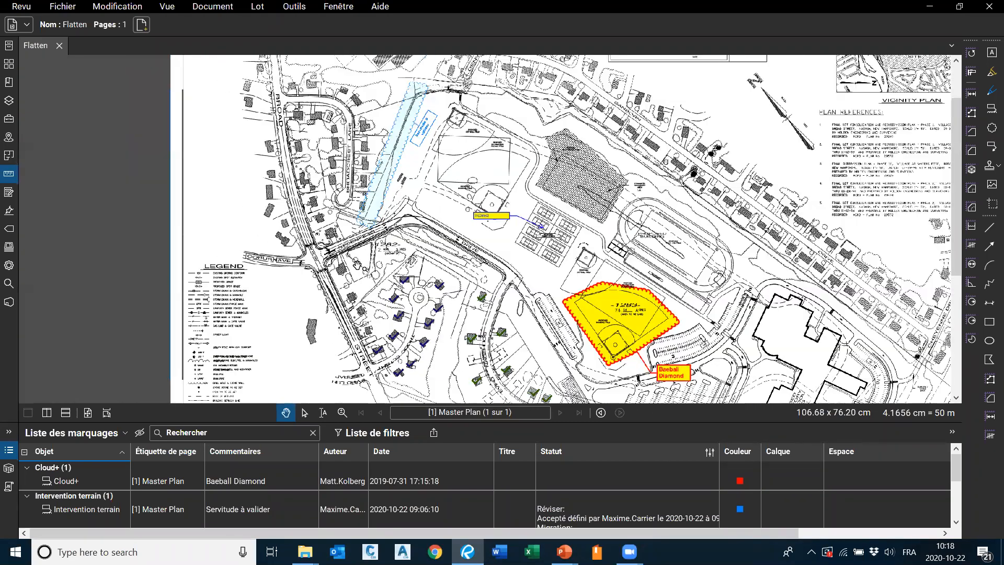
{"action": "scroll", "coordinate": [359, 261], "scroll_direction": "up", "scroll_amount": 2}
{"action": "left_click_drag", "start_coordinate": [473, 90], "coordinate": [455, 167]}
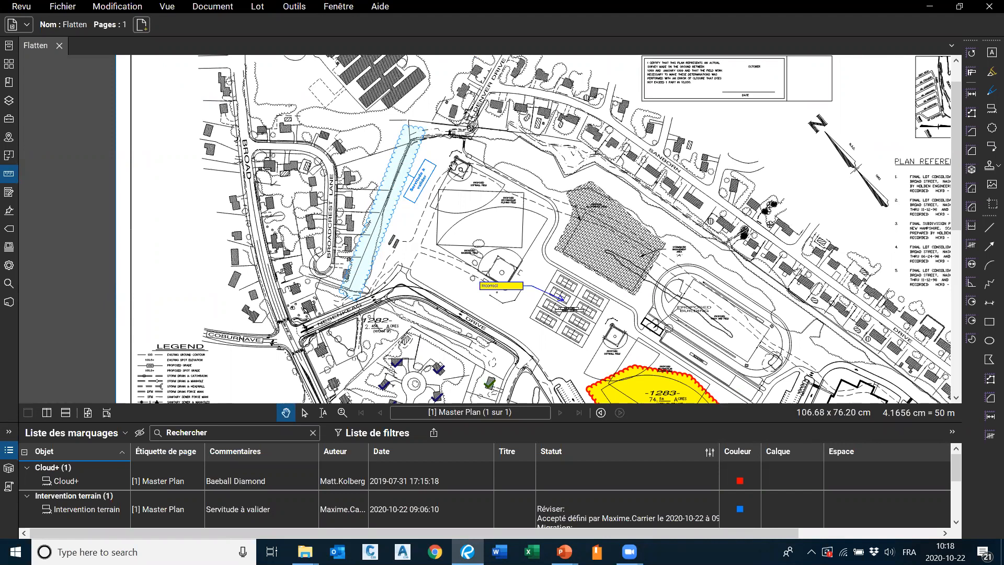
{"action": "left_click", "coordinate": [295, 7]}
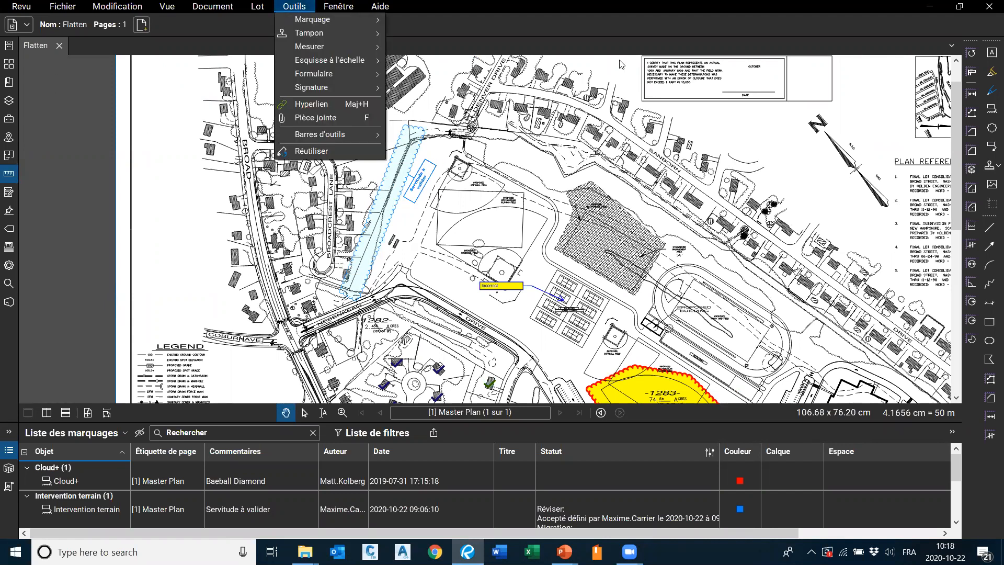
{"action": "left_click", "coordinate": [467, 194]}
{"action": "scroll", "coordinate": [467, 193], "scroll_direction": "down", "scroll_amount": 3}
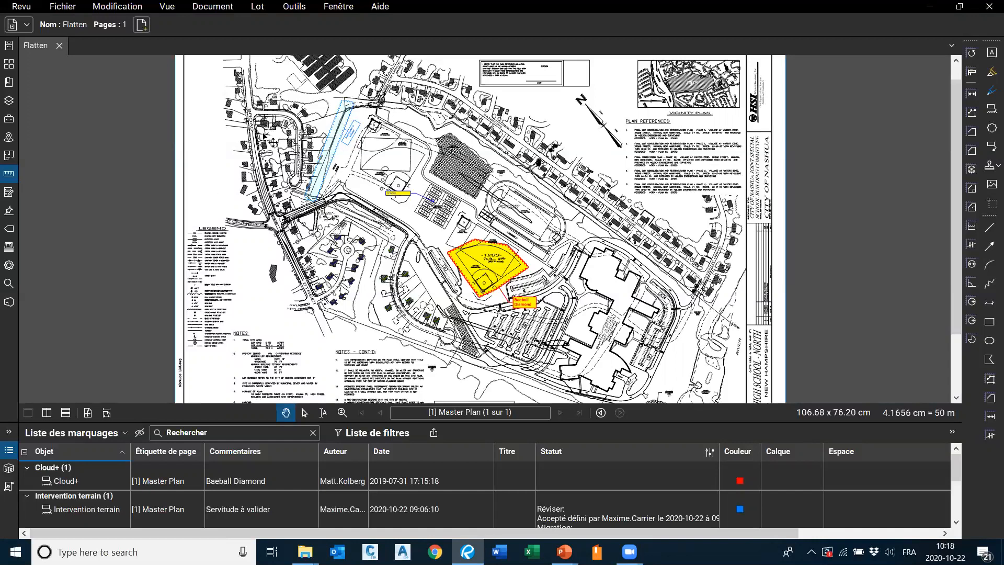
Locate the "Servitude à valider" markup through the markups list and enlarge the list to show its status entries.
{"action": "left_click", "coordinate": [352, 131]}
{"action": "left_click", "coordinate": [401, 496]}
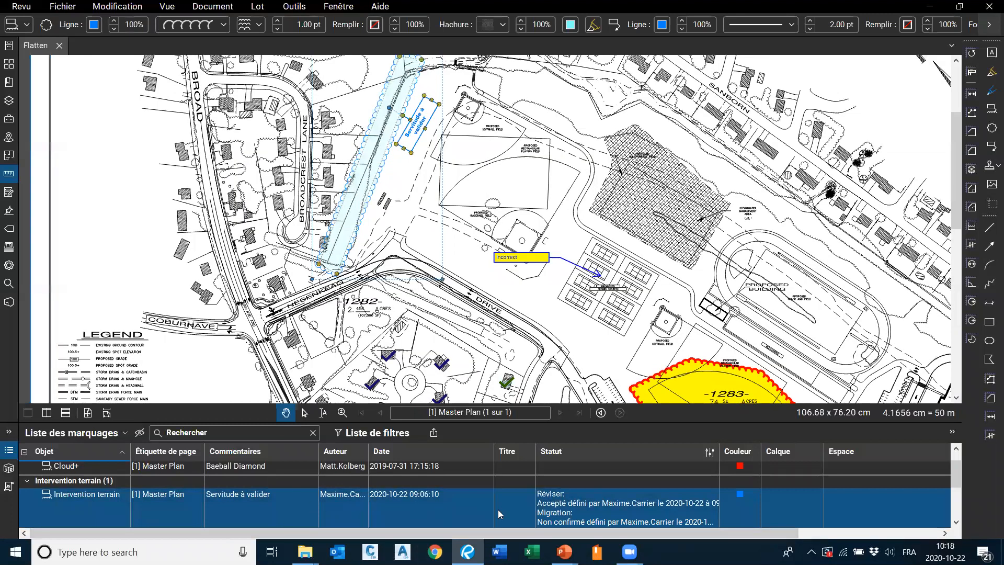
{"action": "left_click_drag", "start_coordinate": [26, 404], "coordinate": [26, 346]}
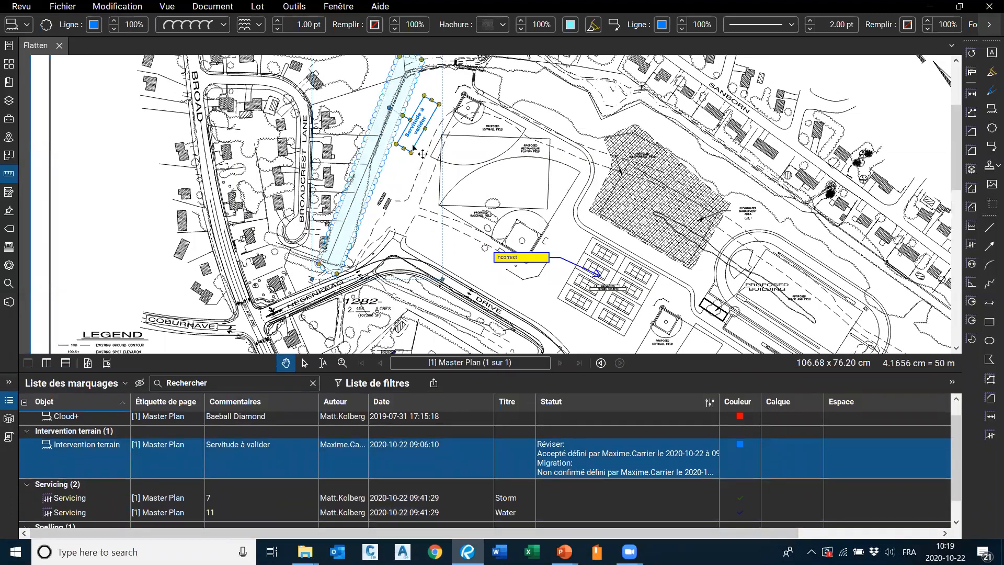
{"action": "key", "text": "Escape"}
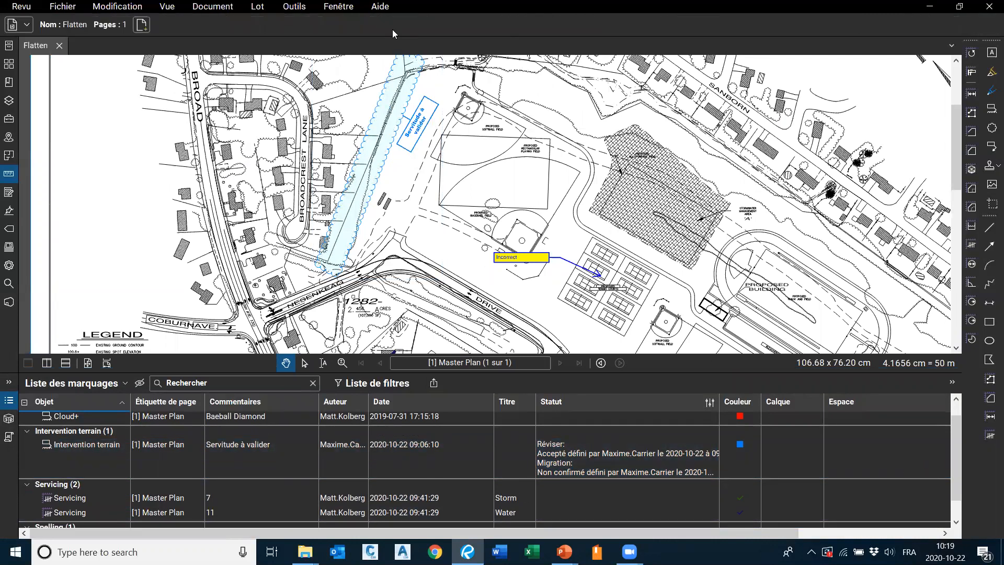
{"action": "left_click", "coordinate": [582, 460]}
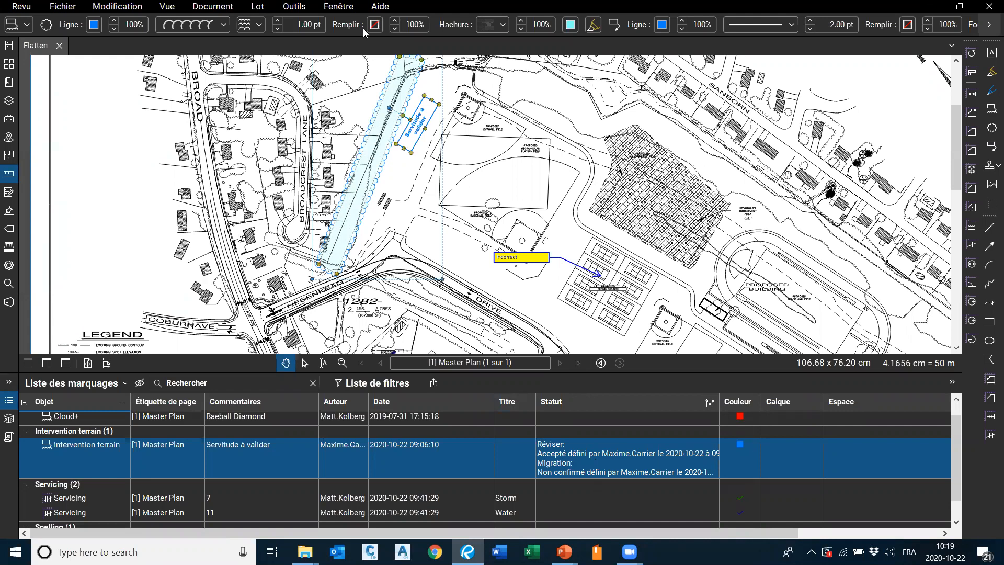
Locate the Water servicing markup from the list and examine the check marks on the houses beside the baseball diamond.
{"action": "left_click", "coordinate": [782, 508]}
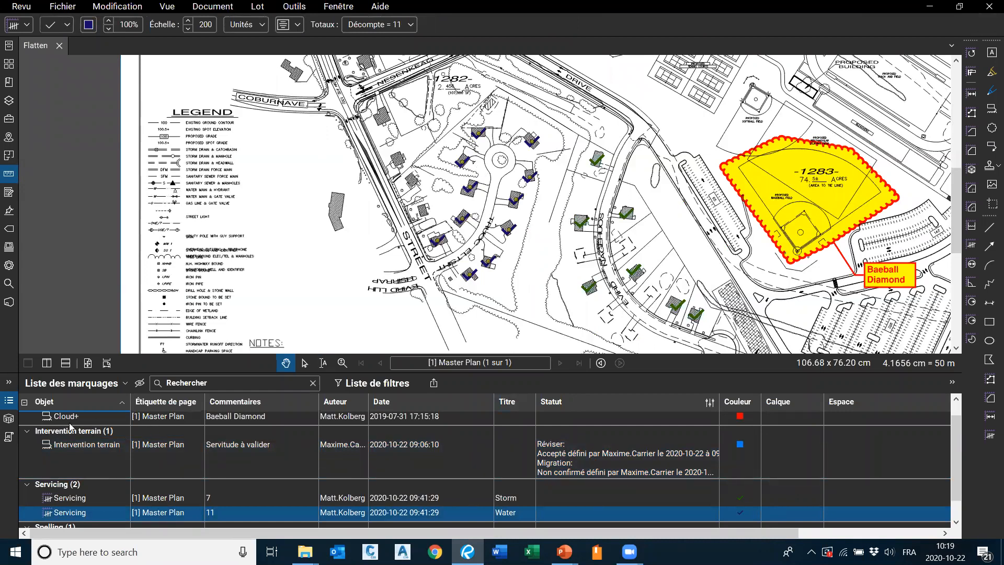
{"action": "scroll", "coordinate": [150, 457], "scroll_direction": "down", "scroll_amount": 1}
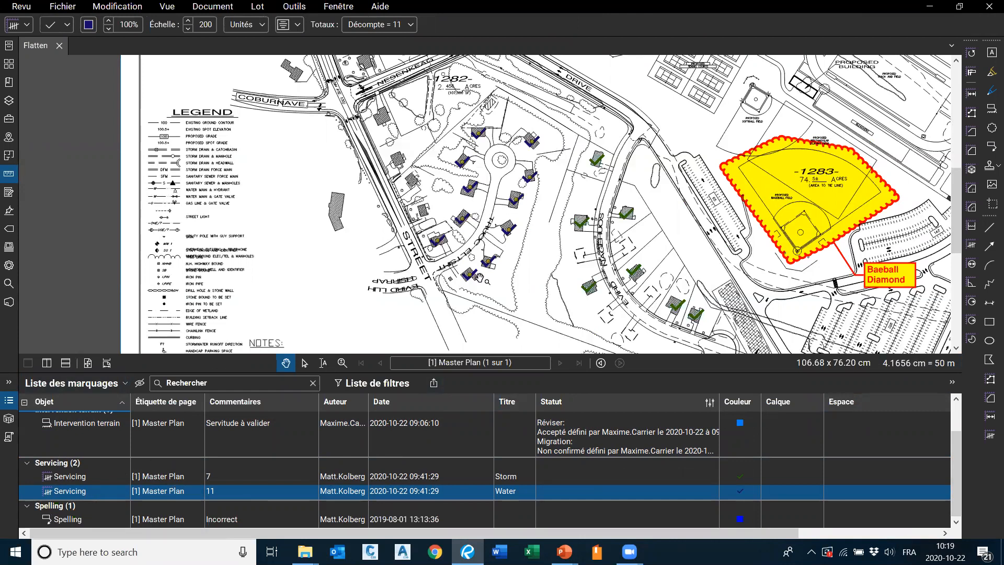
{"action": "left_click_drag", "start_coordinate": [714, 221], "coordinate": [607, 206]}
{"action": "left_click_drag", "start_coordinate": [306, 253], "coordinate": [291, 250]}
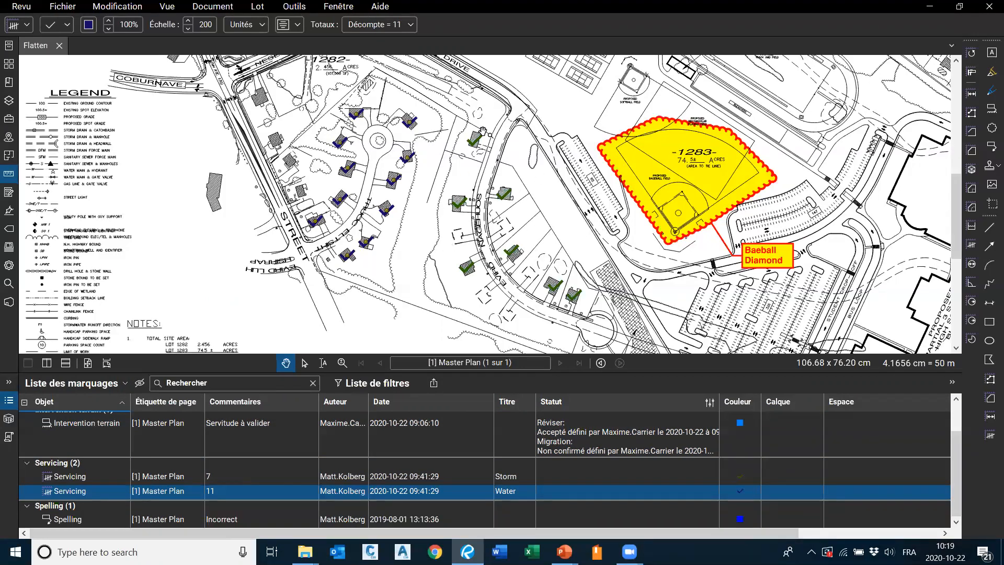
{"action": "left_click_drag", "start_coordinate": [535, 206], "coordinate": [488, 220]}
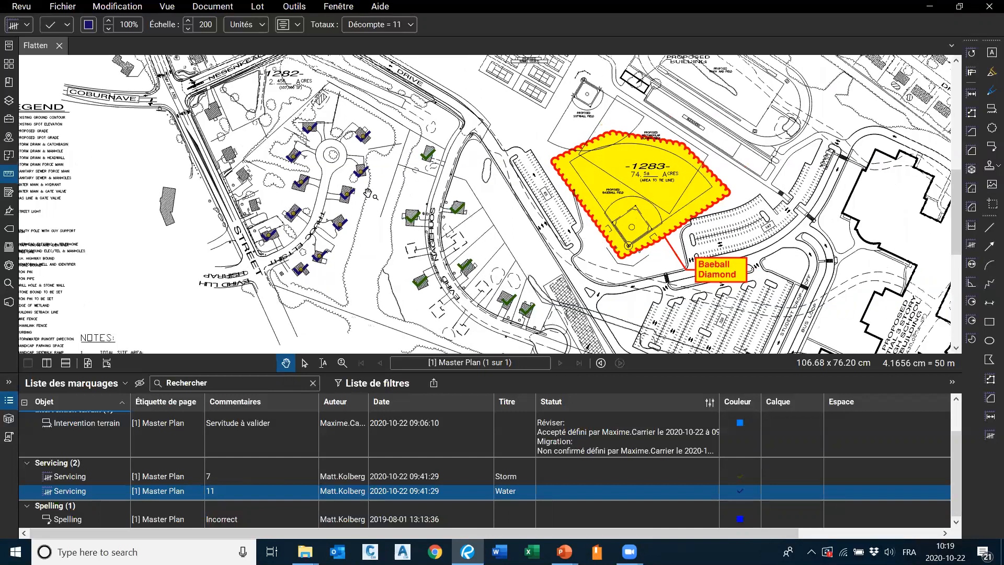
{"action": "left_click_drag", "start_coordinate": [565, 283], "coordinate": [514, 299]}
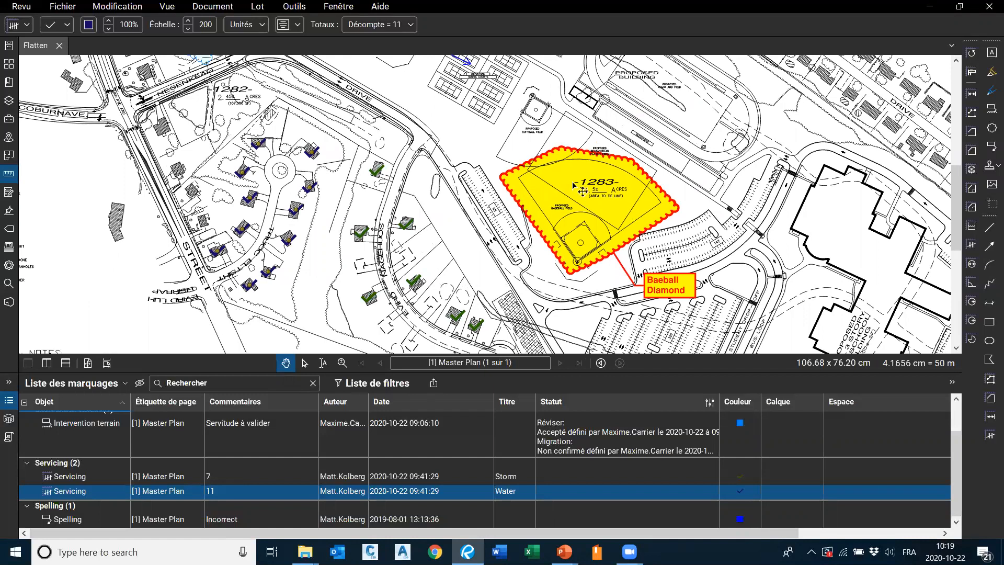
{"action": "scroll", "coordinate": [715, 199], "scroll_direction": "down", "scroll_amount": 3}
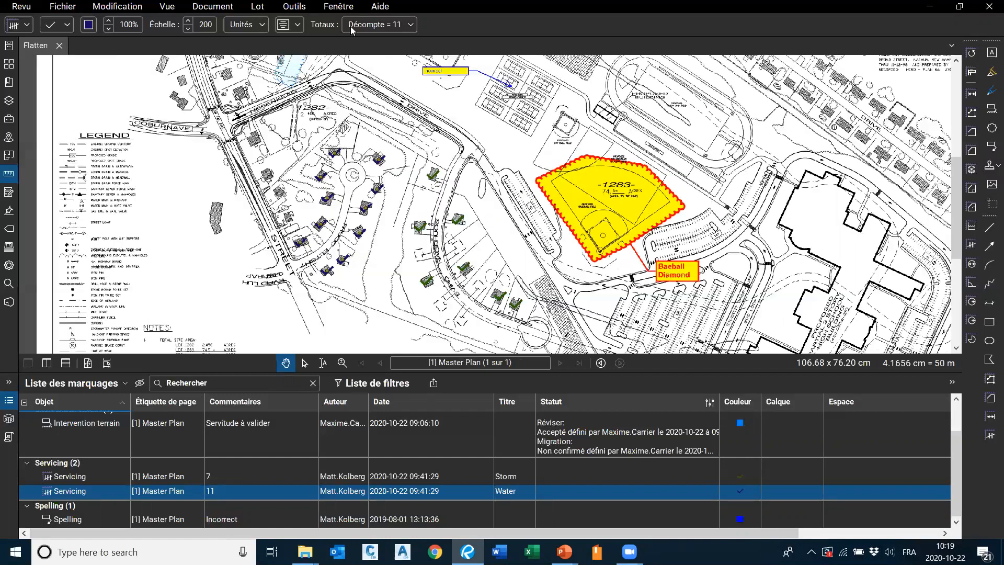
{"action": "left_click", "coordinate": [294, 7]}
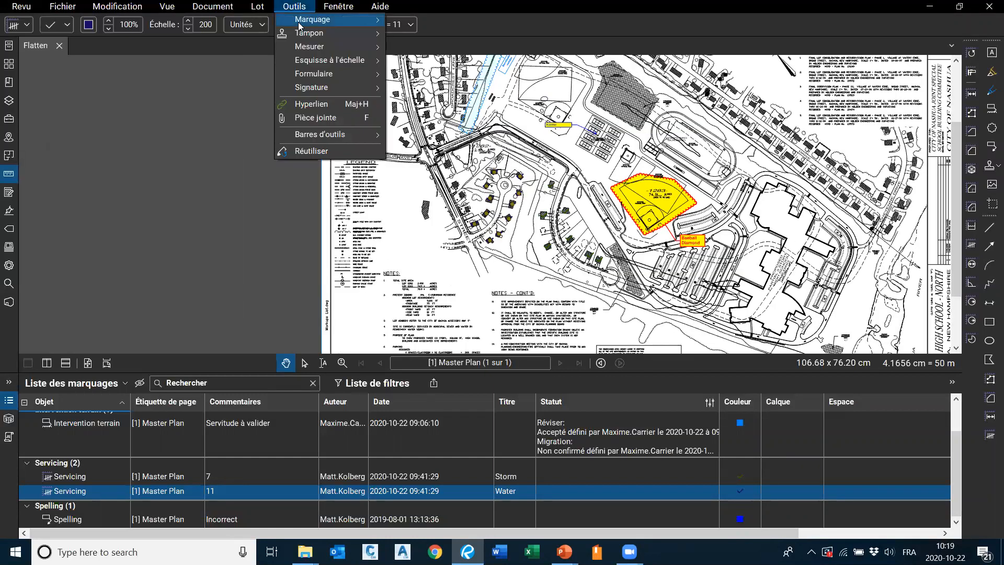
{"action": "mouse_move", "coordinate": [298, 25]}
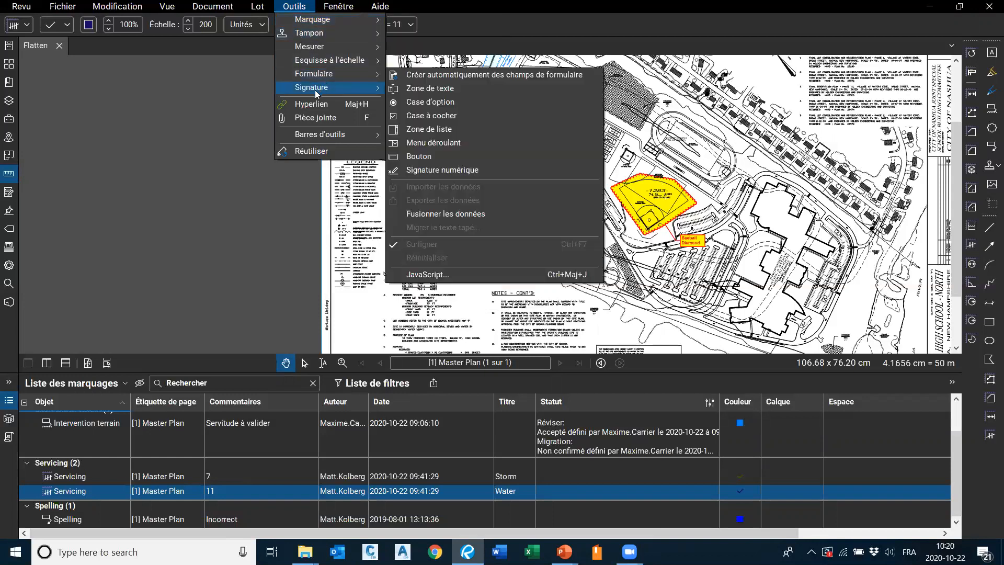
{"action": "mouse_move", "coordinate": [316, 89]}
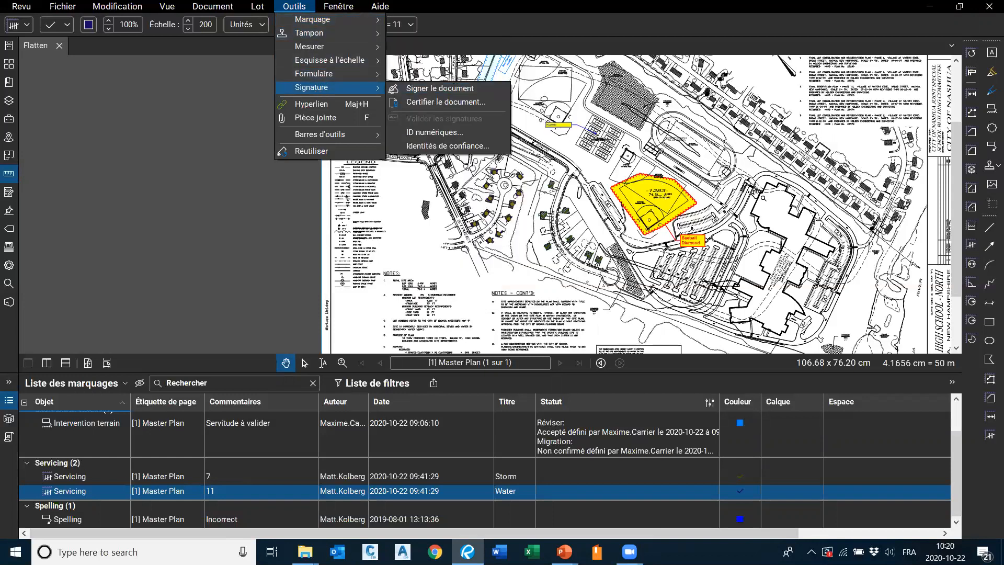
{"action": "left_click_drag", "start_coordinate": [677, 226], "coordinate": [554, 216]}
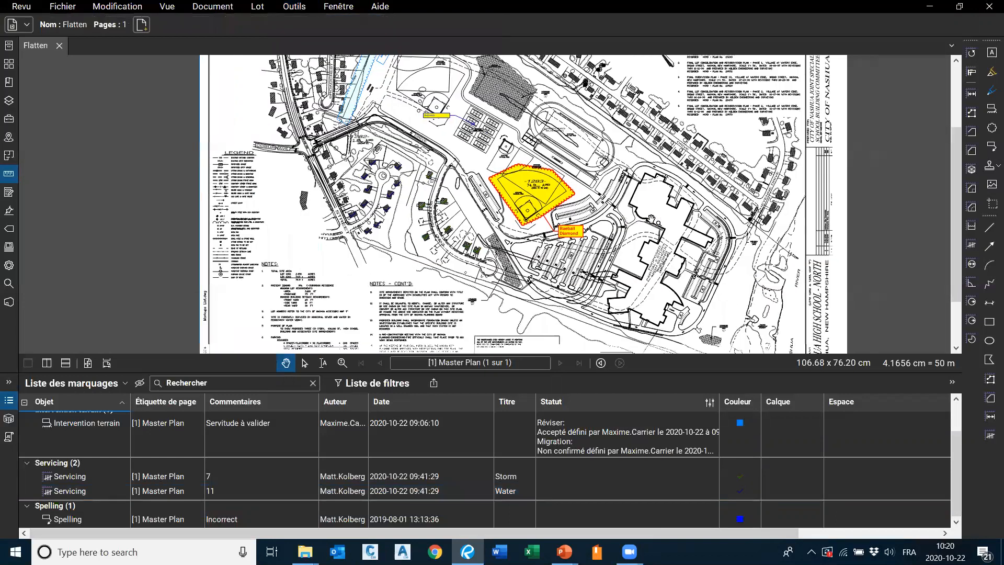
{"action": "left_click_drag", "start_coordinate": [713, 229], "coordinate": [651, 218]}
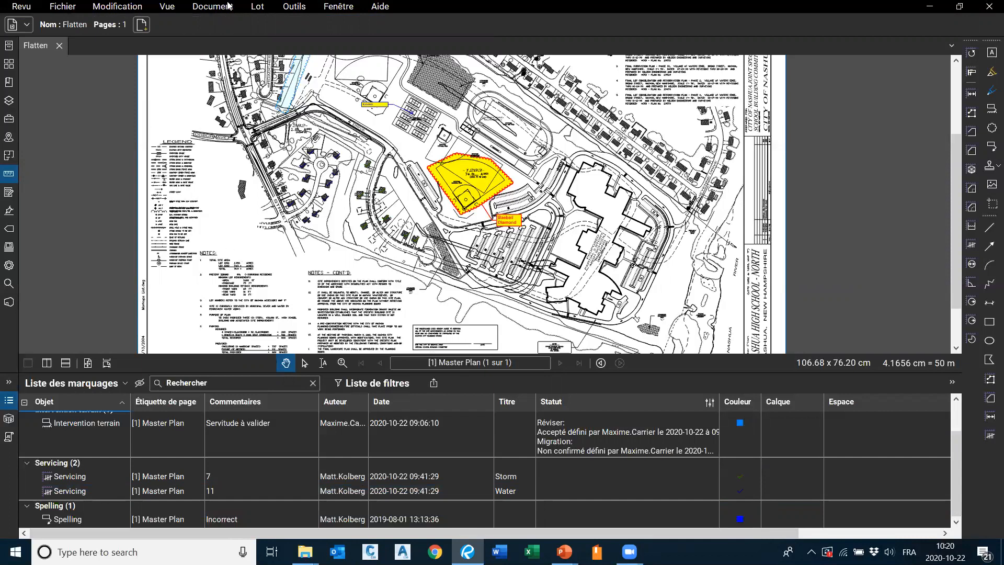
{"action": "scroll", "coordinate": [415, 169], "scroll_direction": "up", "scroll_amount": 3}
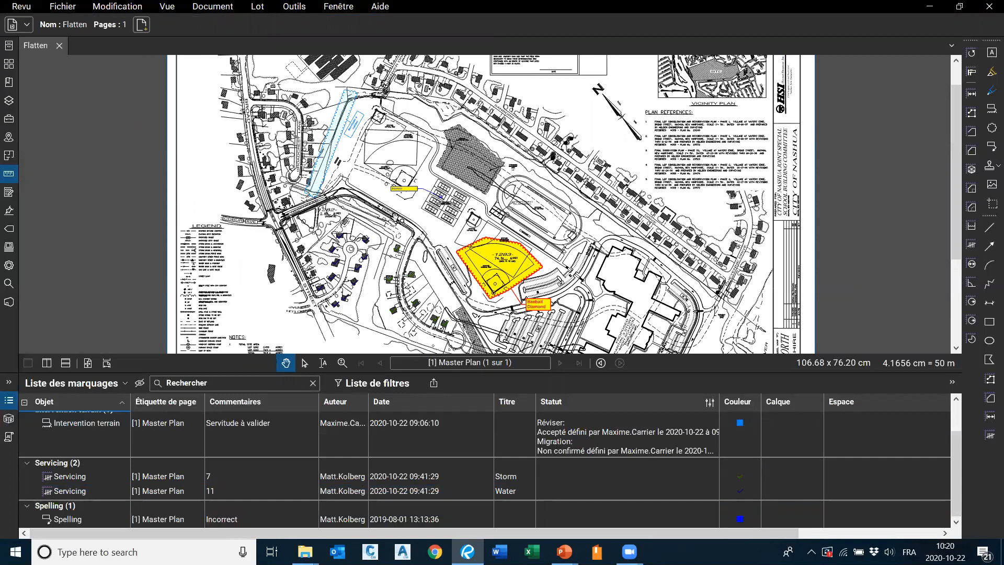
{"action": "scroll", "coordinate": [559, 157], "scroll_direction": "up", "scroll_amount": 2}
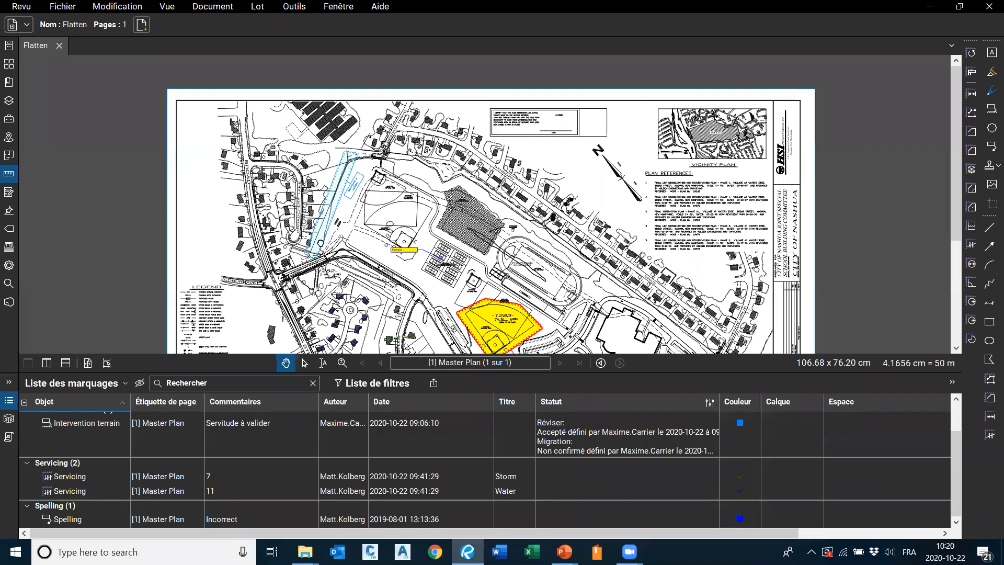
{"action": "scroll", "coordinate": [345, 209], "scroll_direction": "down", "scroll_amount": 1}
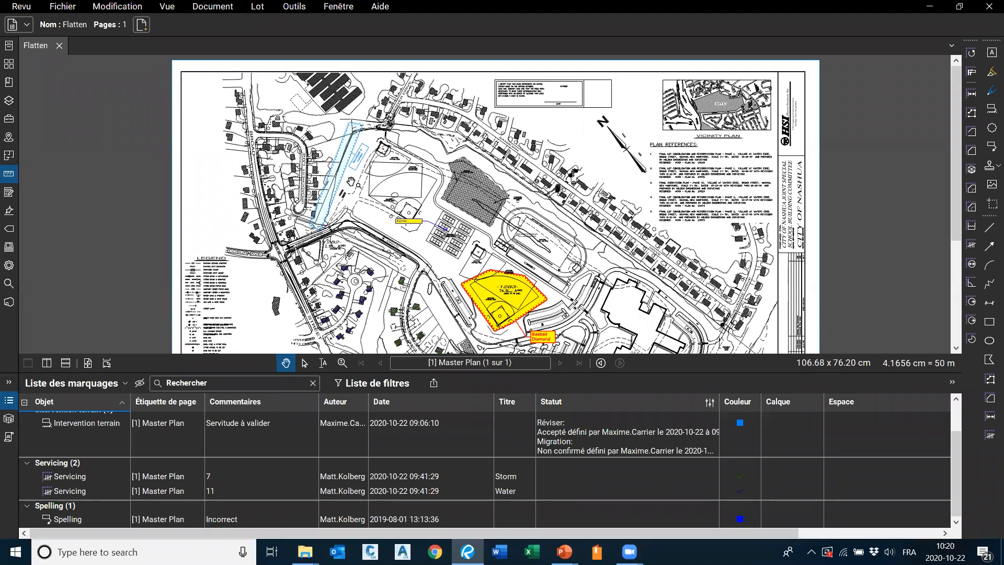
Switch to the running PowerPoint slide show with the "Introduction à Revu" slide.
{"action": "key", "text": "alt+Tab"}
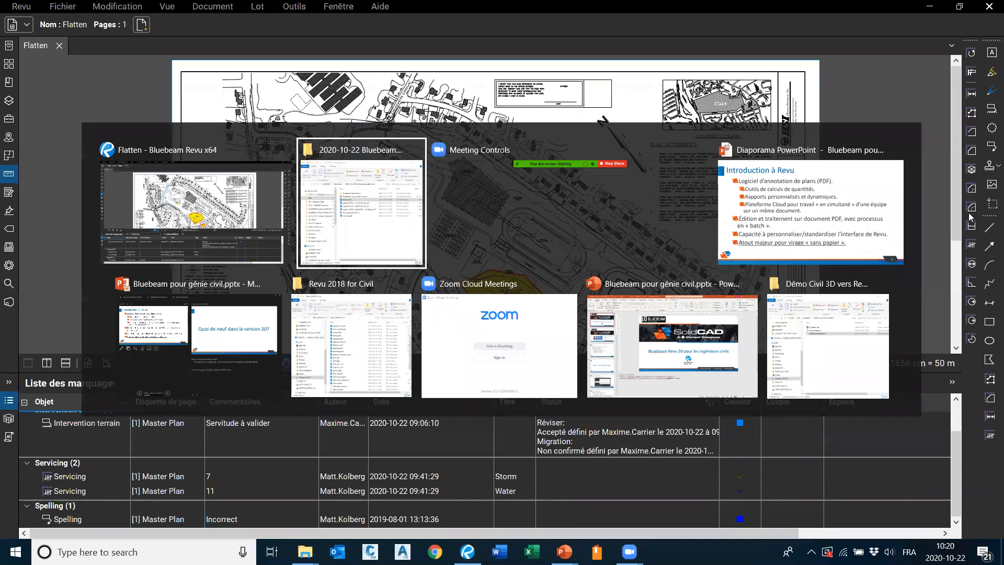
{"action": "left_click", "coordinate": [816, 214]}
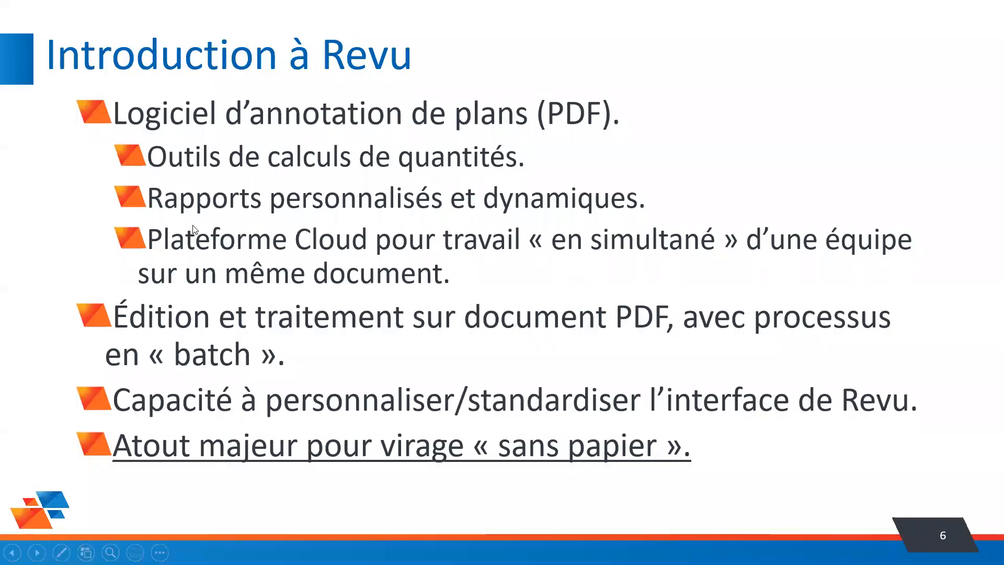
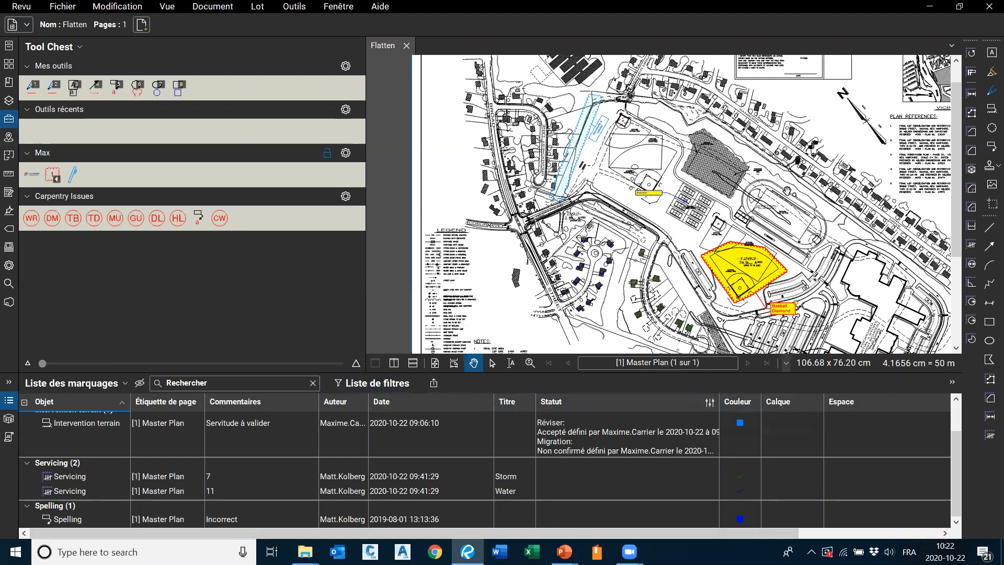
Switch to the running PowerPoint slide show and advance to slide 8, "Nouveautés – Gestion des accès sur Revu Studio".
{"action": "left_click_drag", "start_coordinate": [893, 198], "coordinate": [838, 209]}
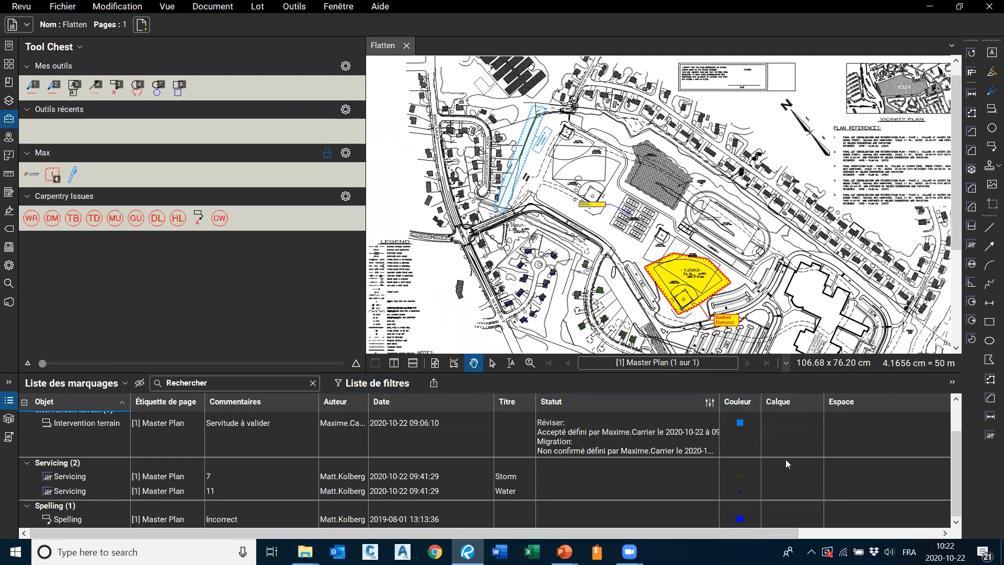
{"action": "mouse_move", "coordinate": [564, 552]}
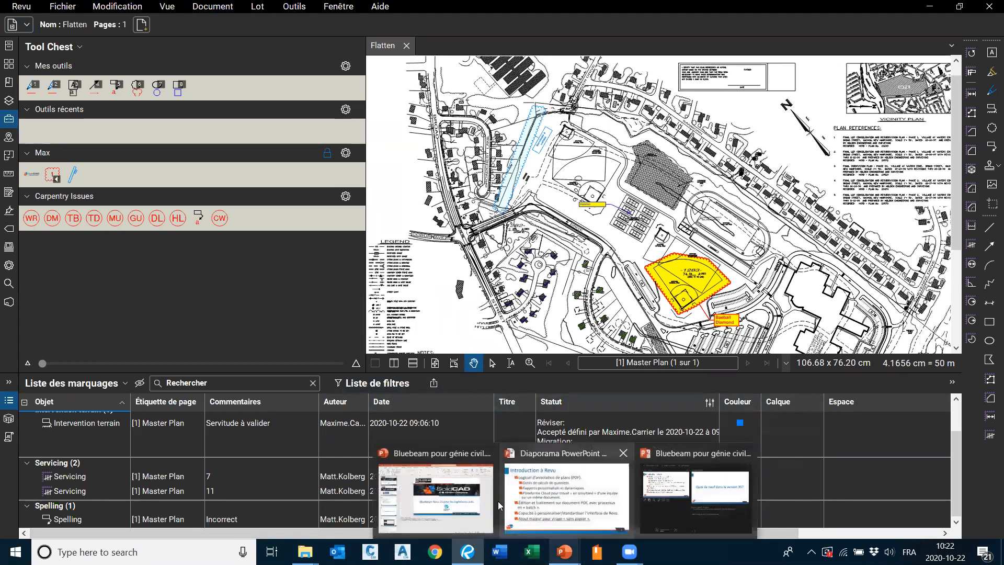
{"action": "left_click", "coordinate": [584, 503]}
{"action": "left_click", "coordinate": [293, 276]}
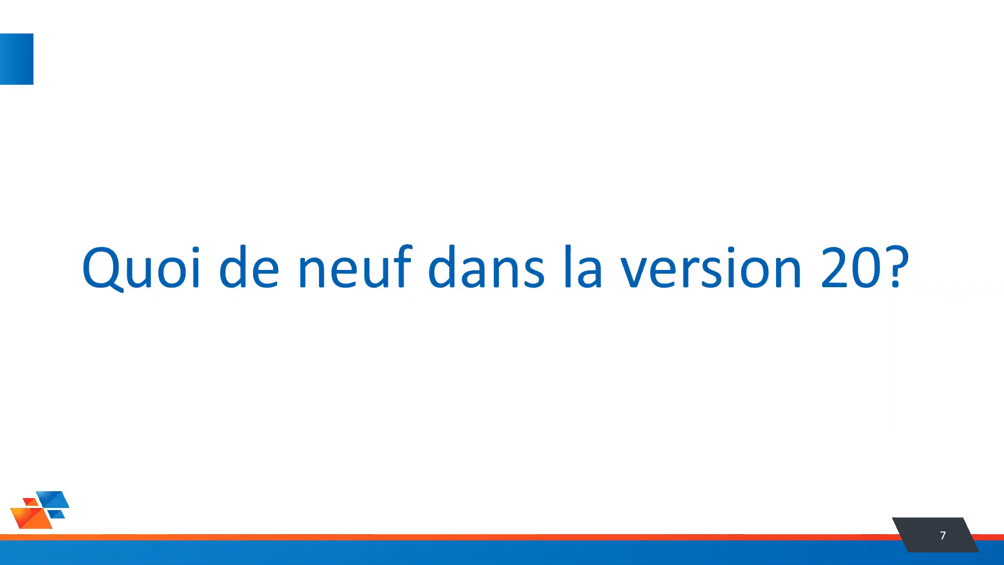
{"action": "key", "text": "Right"}
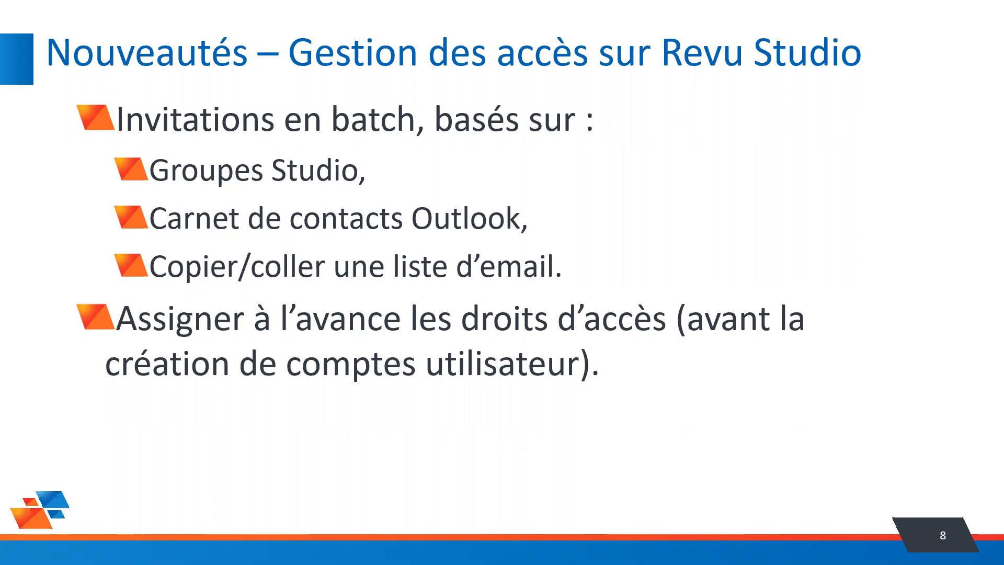
Switch to Bluebeam Revu, review the available Studio servers and sign in to Studio US with the account password.
{"action": "key", "text": "alt+Tab"}
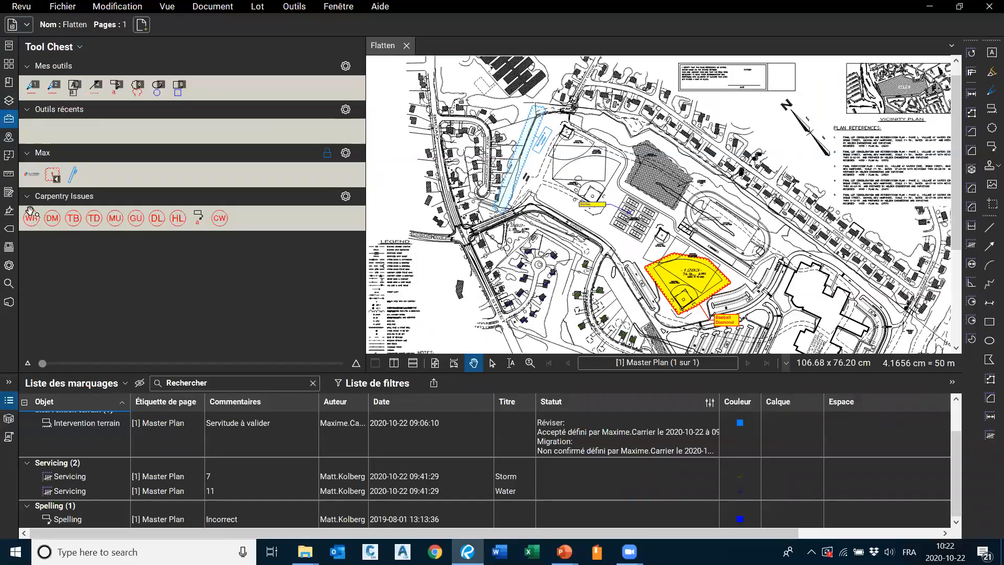
{"action": "left_click", "coordinate": [7, 307]}
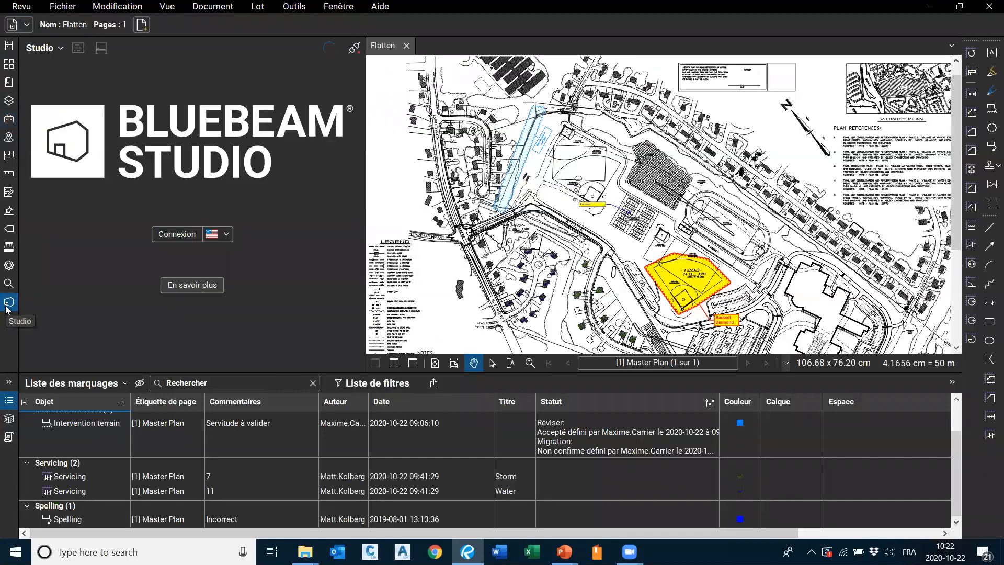
{"action": "left_click", "coordinate": [227, 234]}
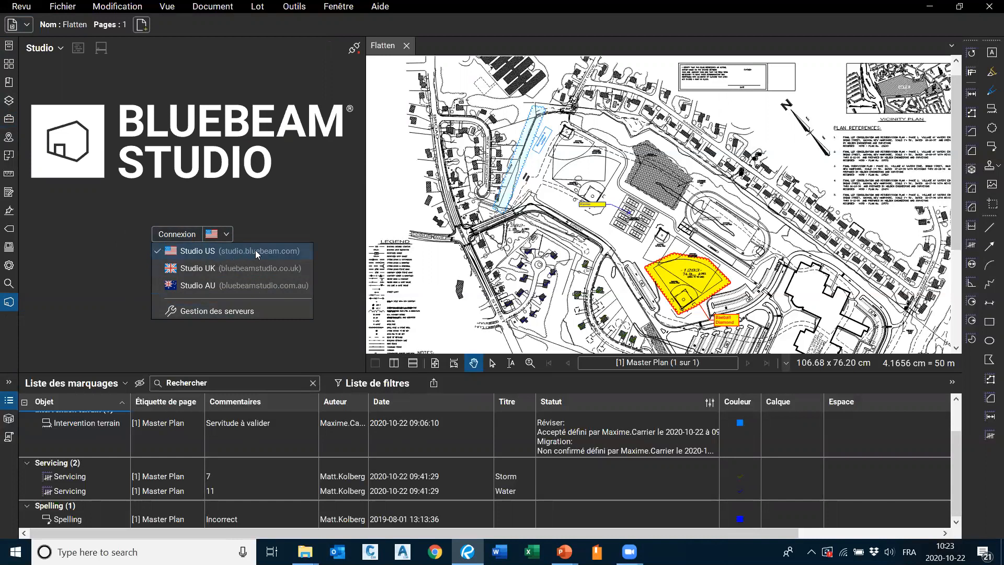
{"action": "left_click", "coordinate": [272, 193]}
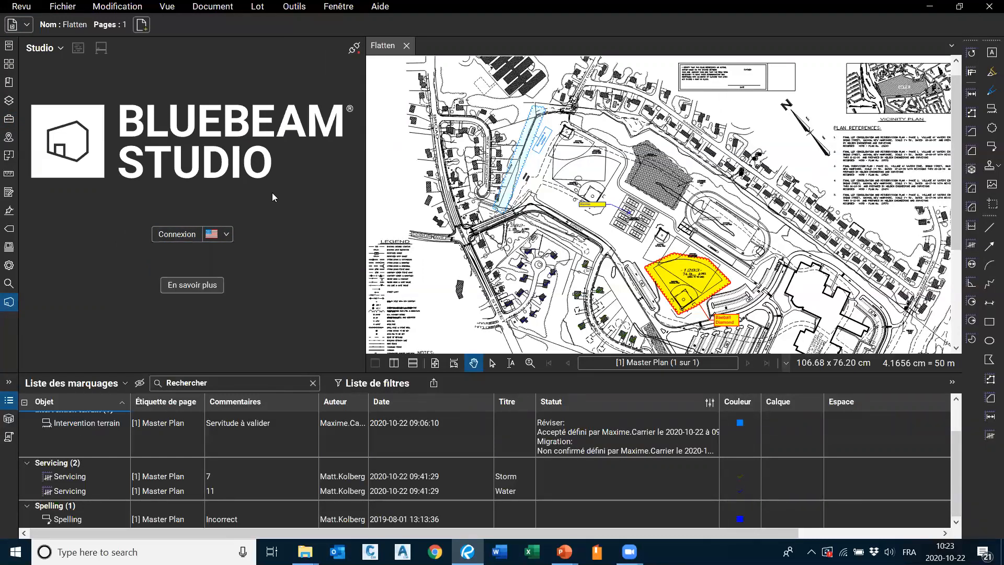
{"action": "left_click", "coordinate": [172, 235]}
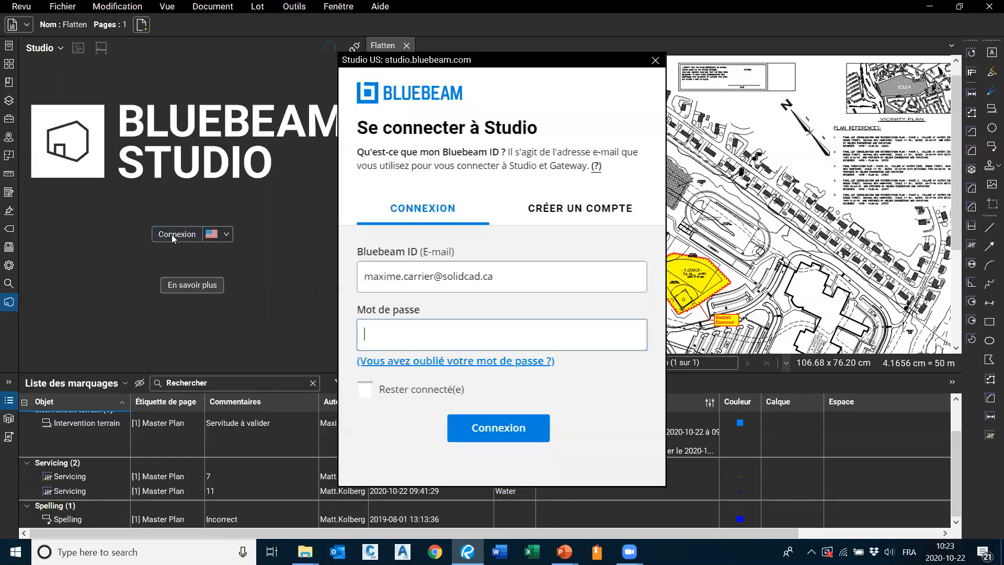
{"action": "type", "text": "********"}
{"action": "key", "text": "Return"}
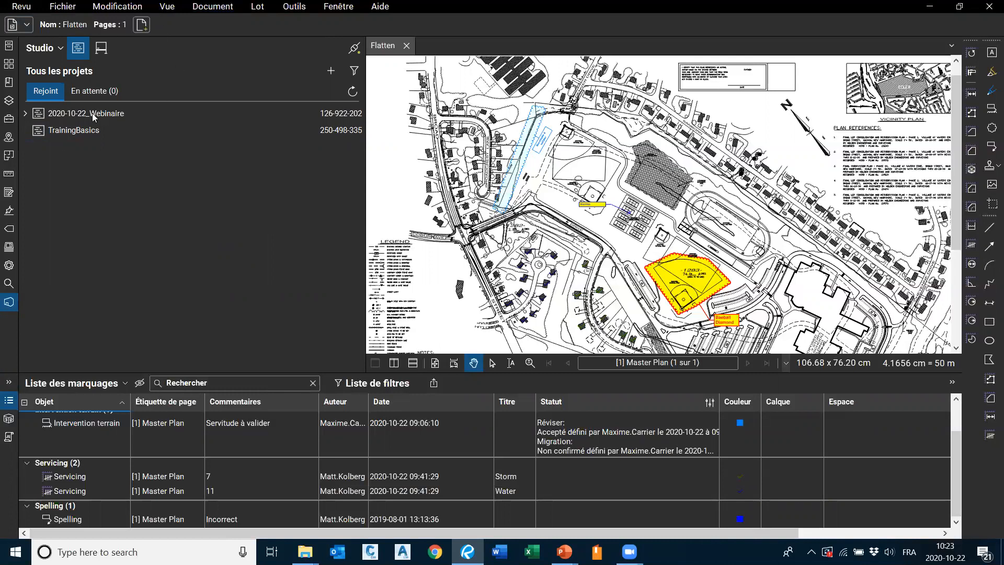
Join the Webinaire session under the 2020-10-22_Webinaire project and open its Overlay 1.pdf document.
{"action": "left_click", "coordinate": [25, 112]}
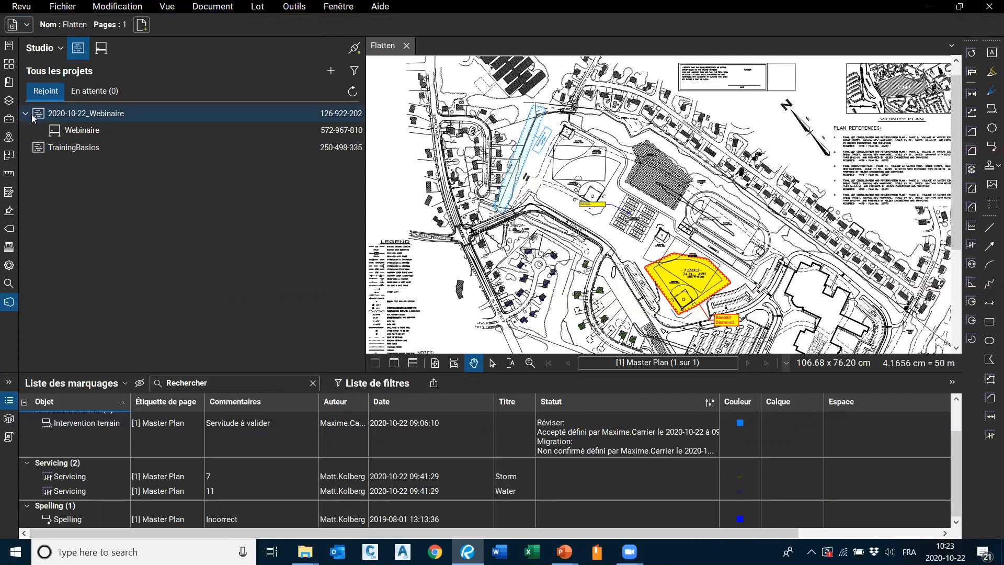
{"action": "double_click", "coordinate": [73, 134]}
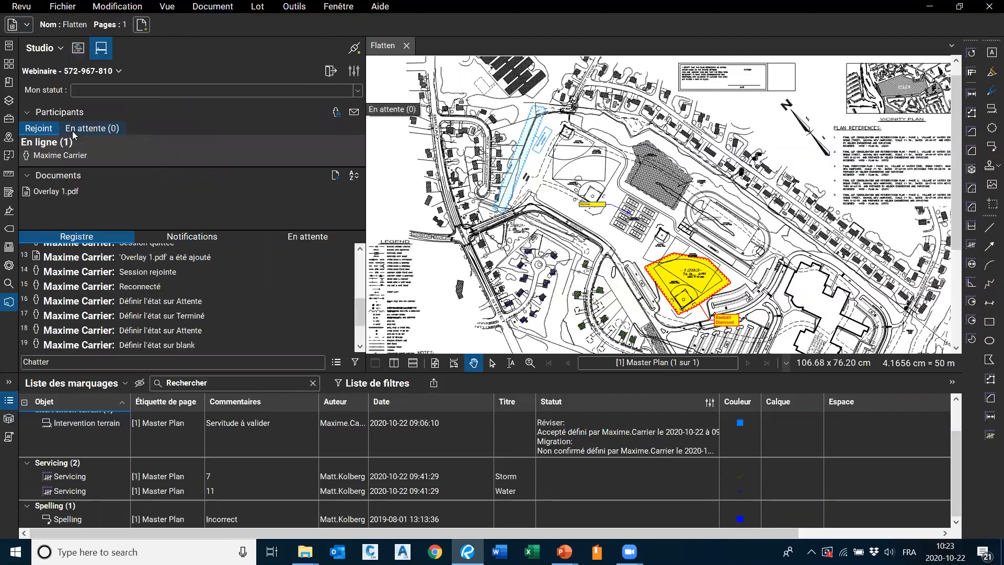
{"action": "scroll", "coordinate": [218, 312], "scroll_direction": "down", "scroll_amount": 2}
{"action": "scroll", "coordinate": [219, 311], "scroll_direction": "up", "scroll_amount": 6}
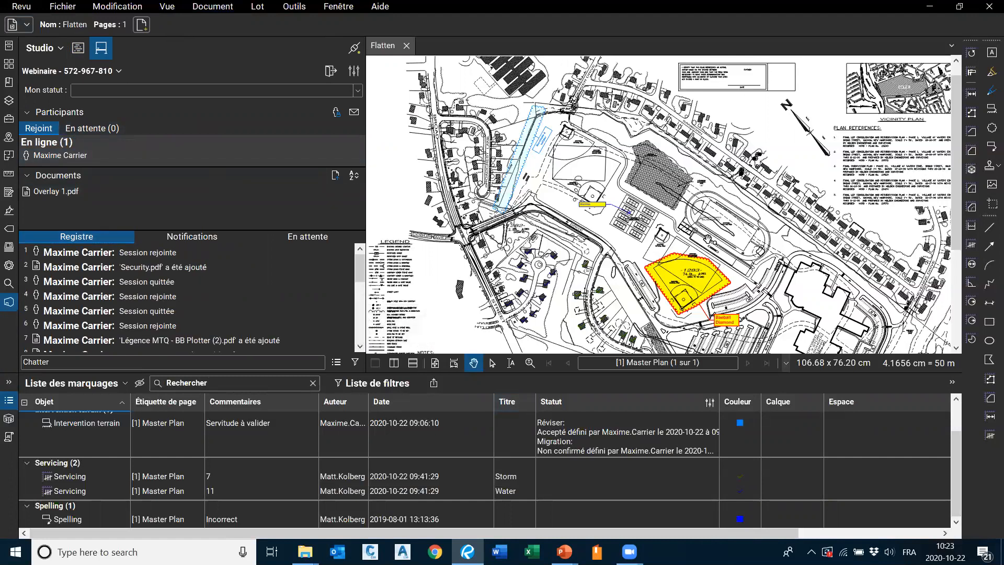
{"action": "scroll", "coordinate": [711, 241], "scroll_direction": "down", "scroll_amount": 6}
{"action": "scroll", "coordinate": [711, 241], "scroll_direction": "up", "scroll_amount": 4}
{"action": "left_click_drag", "start_coordinate": [720, 221], "coordinate": [706, 164]}
{"action": "double_click", "coordinate": [48, 193]}
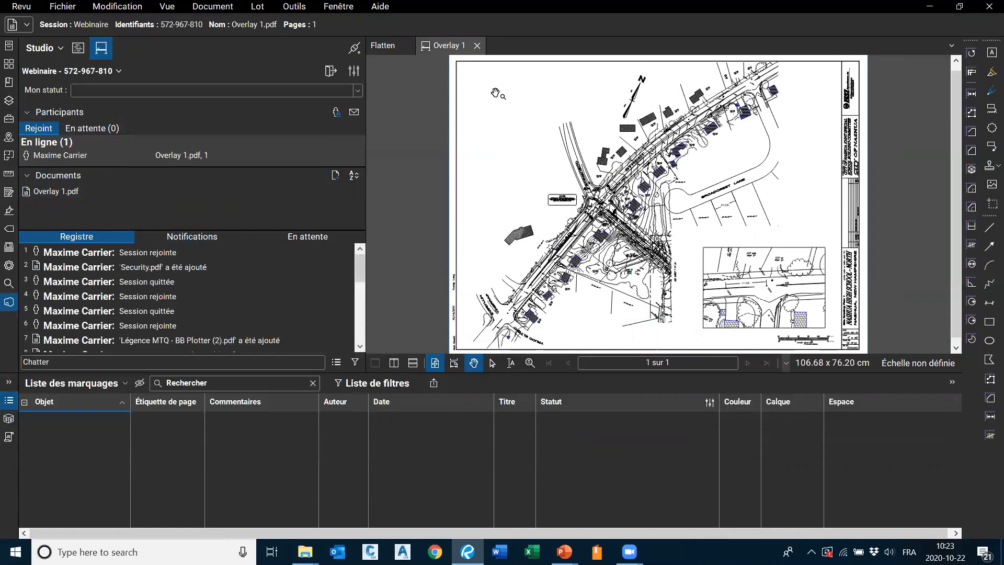
Examine the session's pending participants and the invitation options, including the address book and pasted e-mail addresses, without inviting anyone.
{"action": "left_click", "coordinate": [95, 130]}
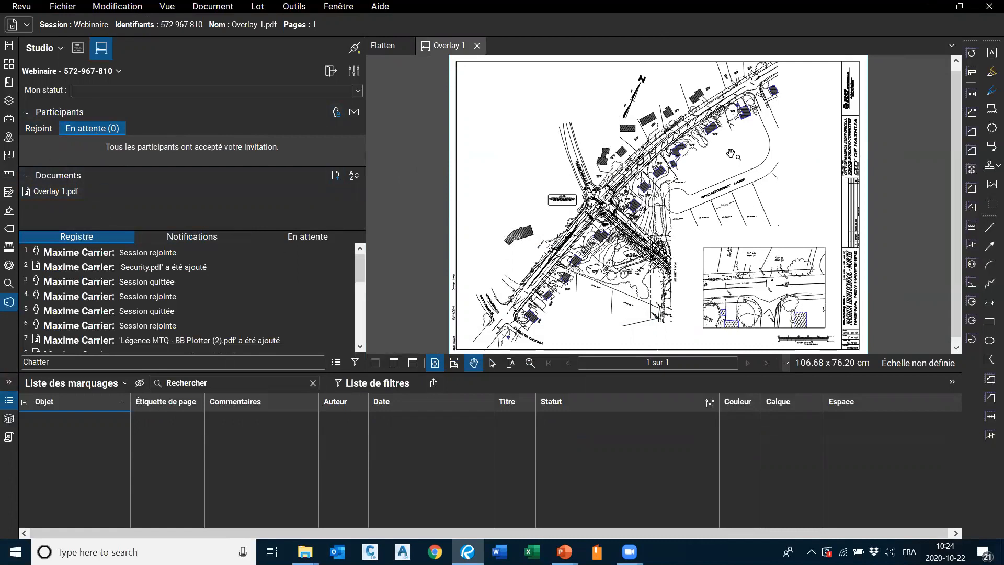
{"action": "mouse_move", "coordinate": [194, 190]}
{"action": "left_click", "coordinate": [354, 113]}
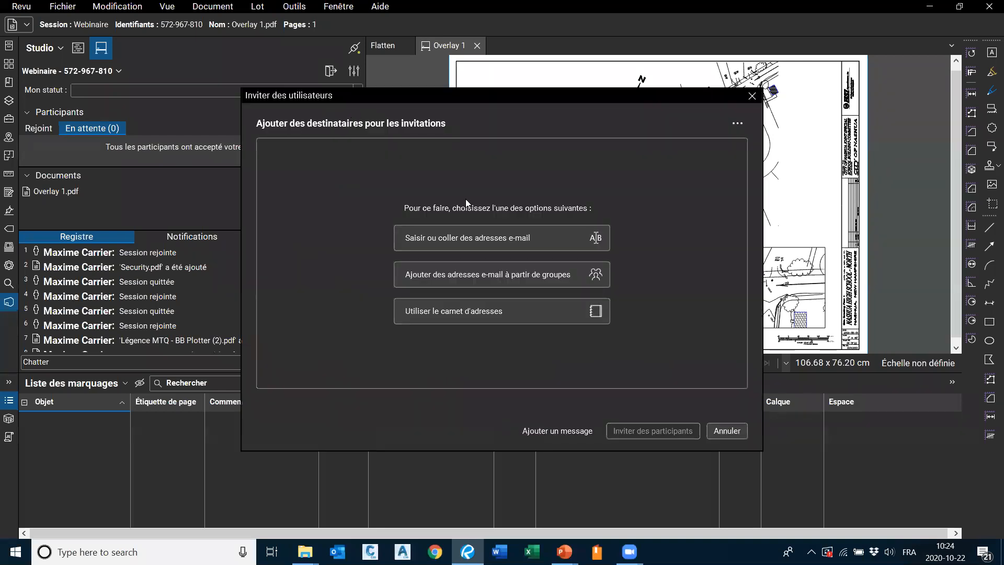
{"action": "left_click", "coordinate": [544, 314]}
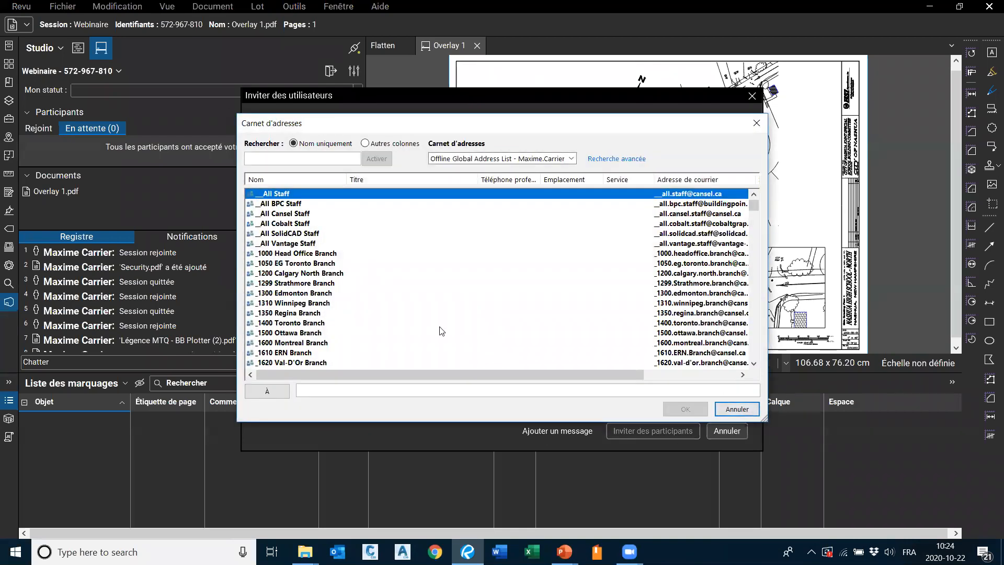
{"action": "left_click", "coordinate": [737, 410]}
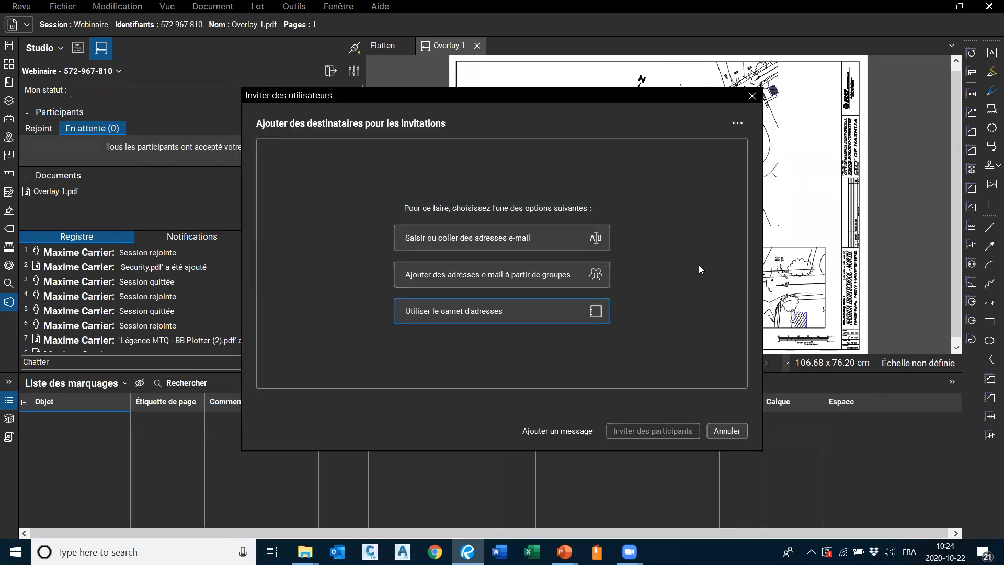
{"action": "left_click", "coordinate": [482, 239]}
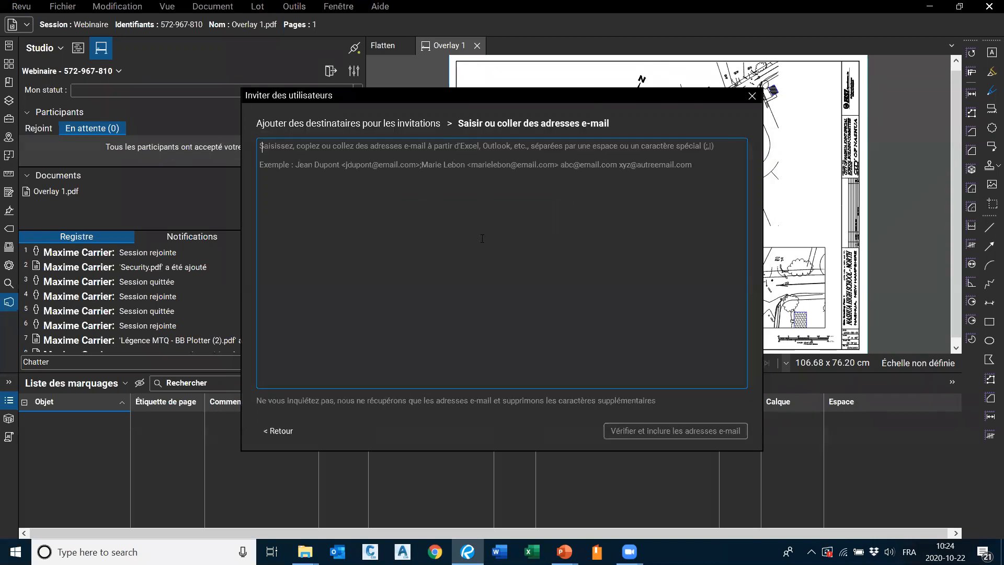
{"action": "left_click", "coordinate": [751, 96]}
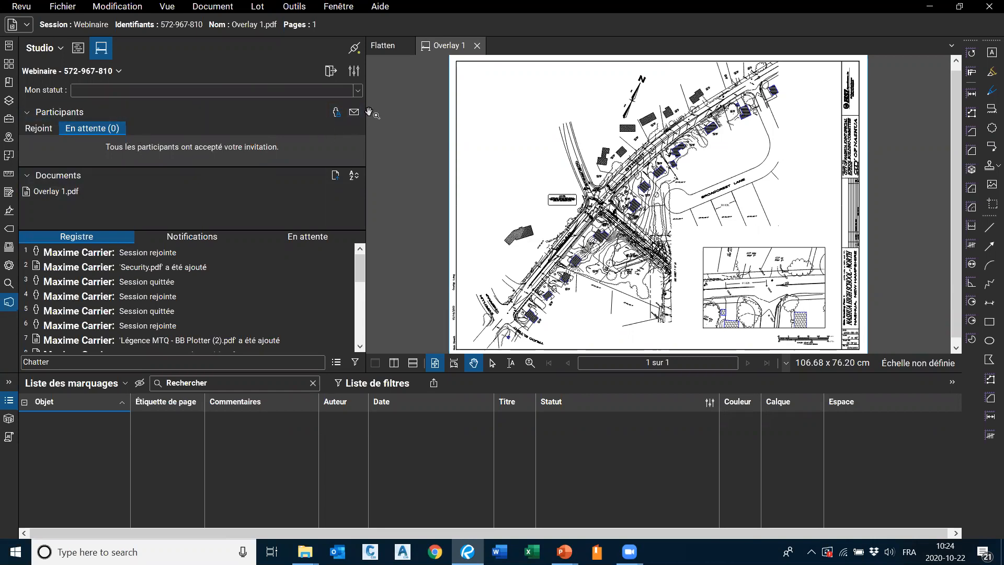
{"action": "left_click", "coordinate": [353, 114]}
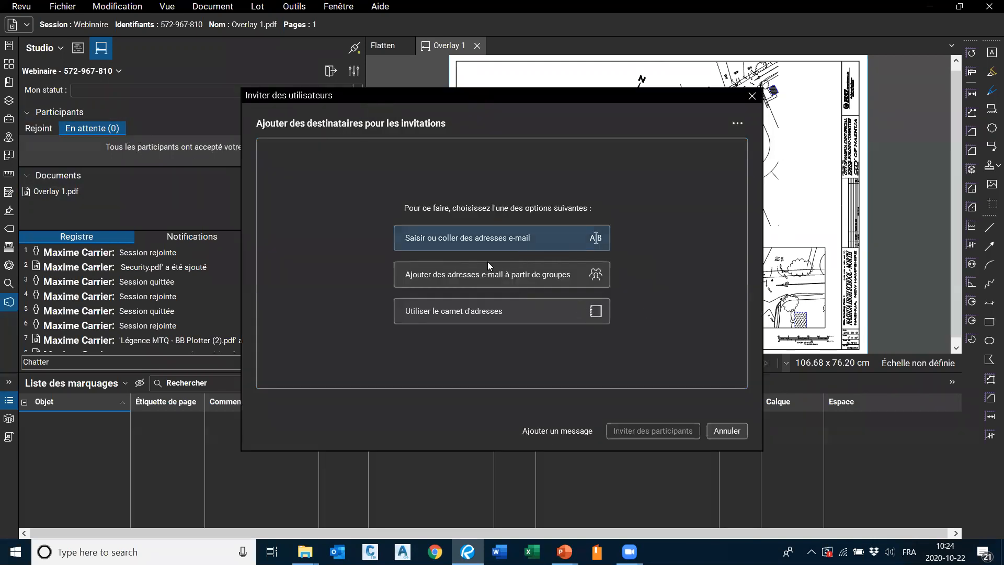
{"action": "left_click", "coordinate": [727, 430]}
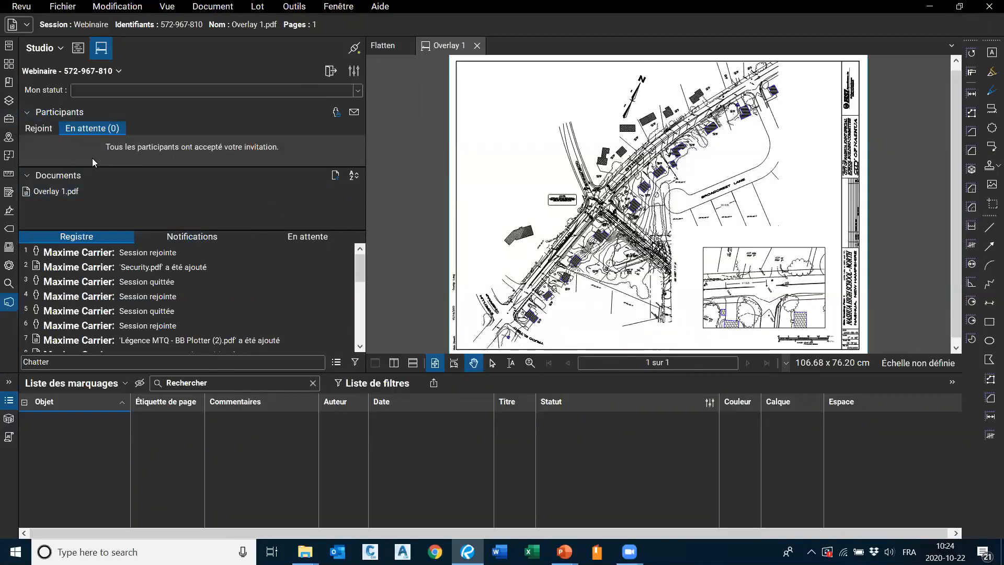
Open the 2020-10-22_Webinaire Studio project and reduce the height of the markups list to enlarge the document area.
{"action": "left_click", "coordinate": [77, 50]}
{"action": "double_click", "coordinate": [90, 115]}
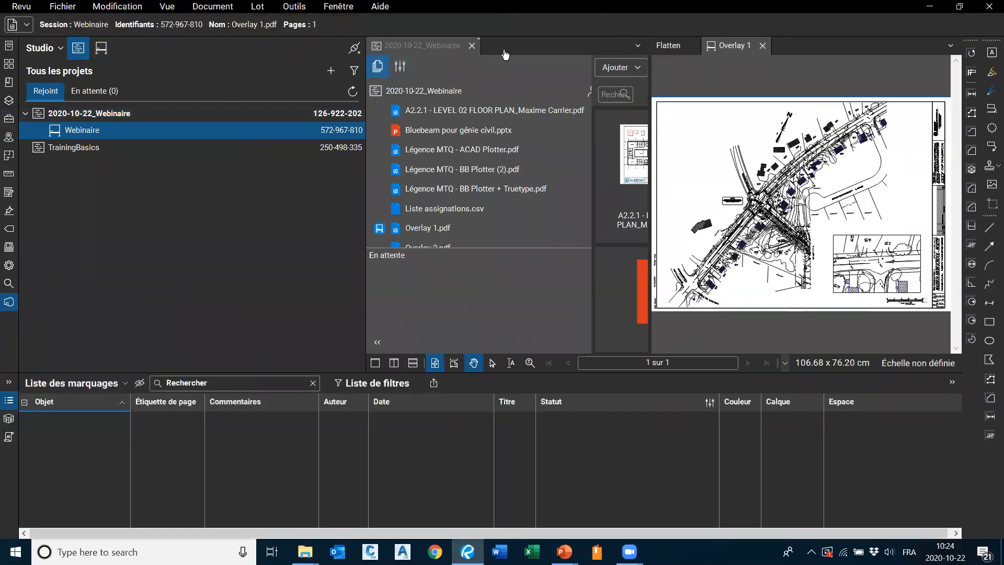
{"action": "left_click_drag", "start_coordinate": [505, 54], "coordinate": [507, 52]}
{"action": "left_click_drag", "start_coordinate": [668, 46], "coordinate": [541, 48]}
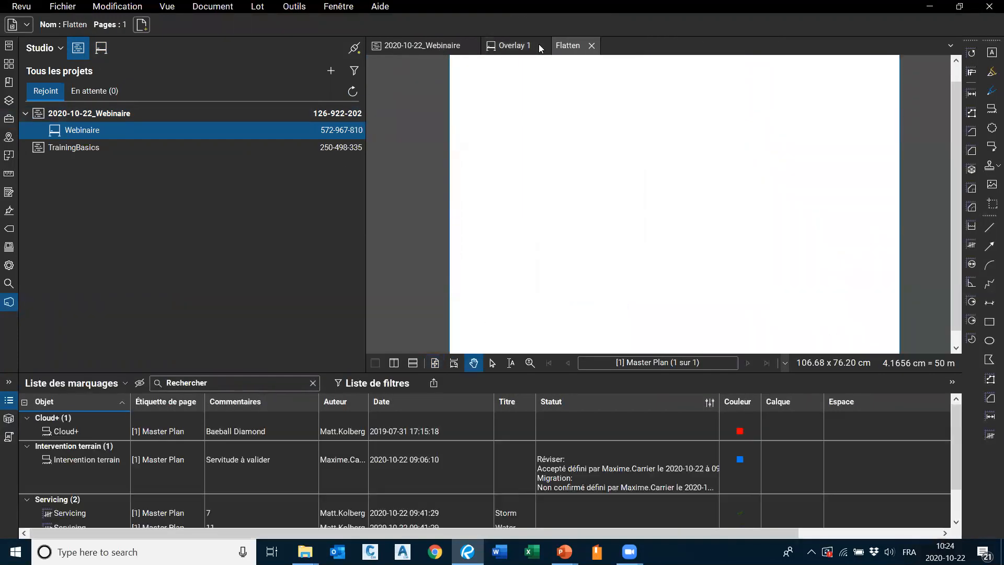
{"action": "left_click_drag", "start_coordinate": [20, 372], "coordinate": [136, 468]}
{"action": "left_click", "coordinate": [421, 46]}
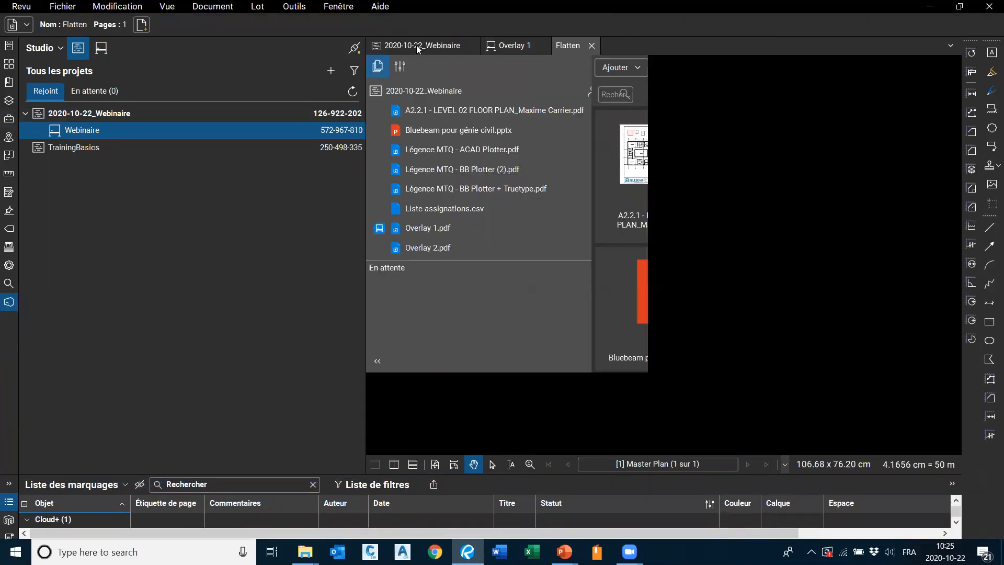
Browse the project's file thumbnails and review the commands available for the A2.2.1 - LEVEL 02 FLOOR PLAN file.
{"action": "scroll", "coordinate": [805, 219], "scroll_direction": "down", "scroll_amount": 5}
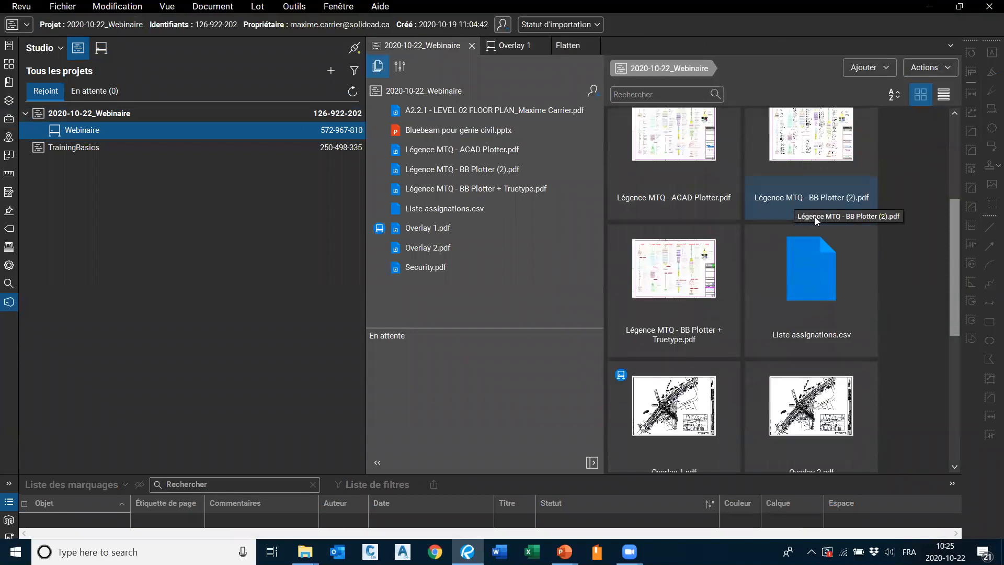
{"action": "scroll", "coordinate": [821, 366], "scroll_direction": "up", "scroll_amount": 3}
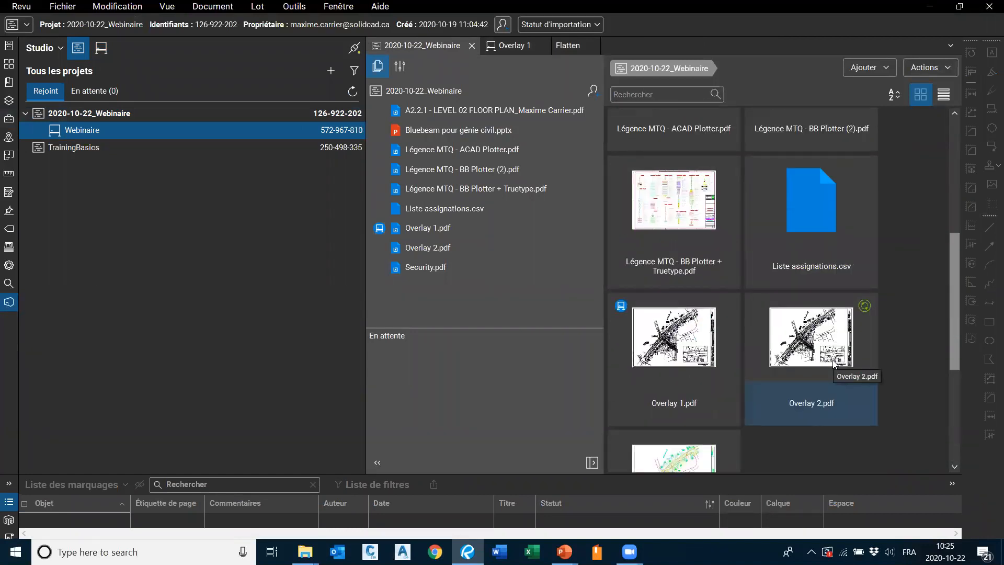
{"action": "scroll", "coordinate": [857, 230], "scroll_direction": "up", "scroll_amount": 5}
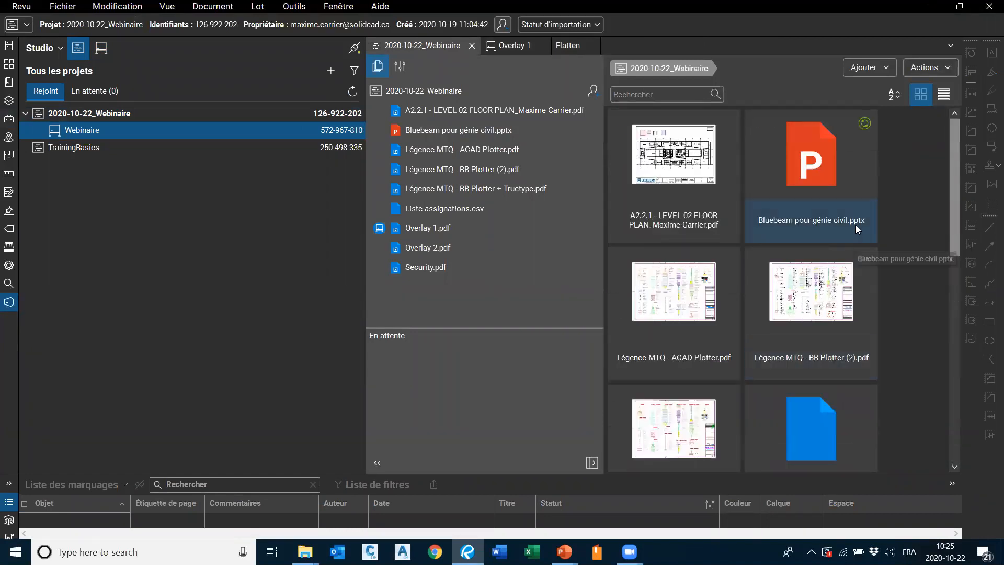
{"action": "scroll", "coordinate": [796, 220], "scroll_direction": "down", "scroll_amount": 3}
{"action": "scroll", "coordinate": [801, 237], "scroll_direction": "up", "scroll_amount": 3}
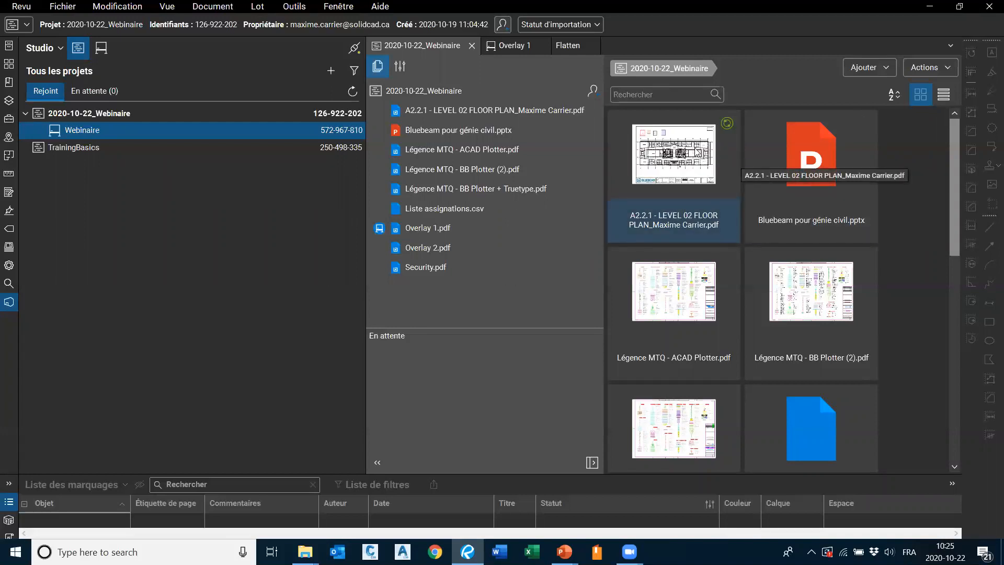
{"action": "right_click", "coordinate": [668, 154]}
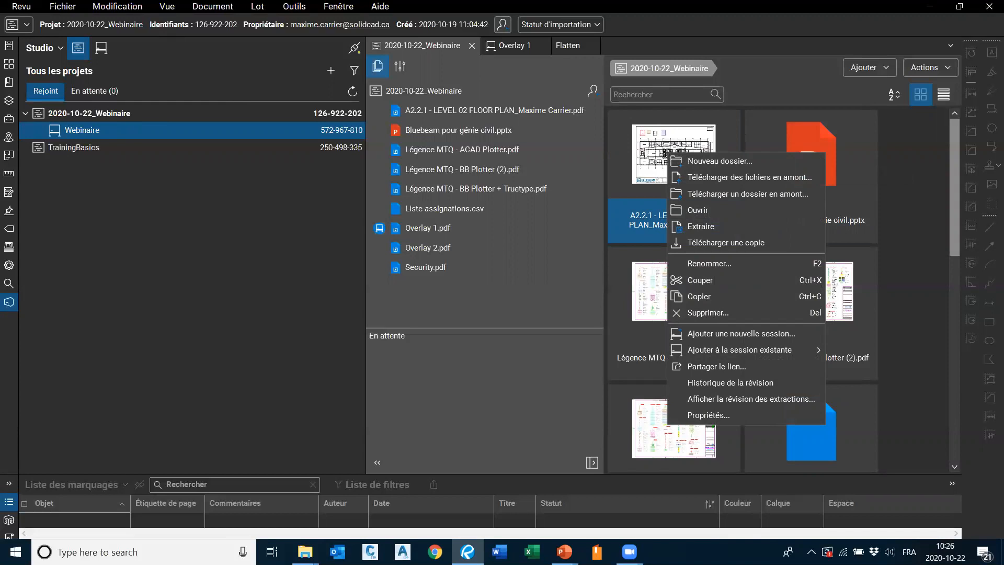
{"action": "key", "text": "Escape"}
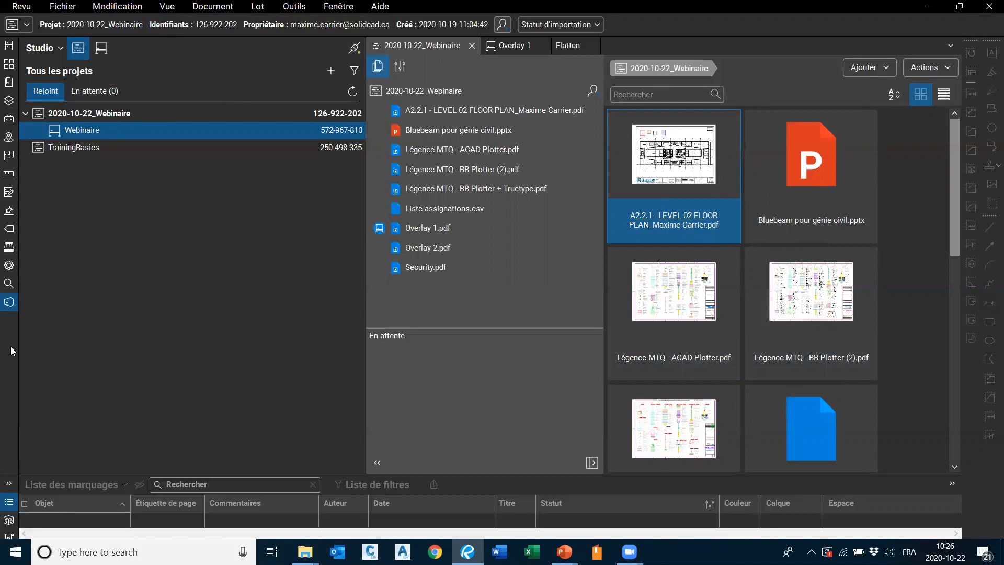
View the project's files at full width with Studio hidden, and return to the Overlay 1 drawing with Studio displayed.
{"action": "left_click", "coordinate": [10, 303]}
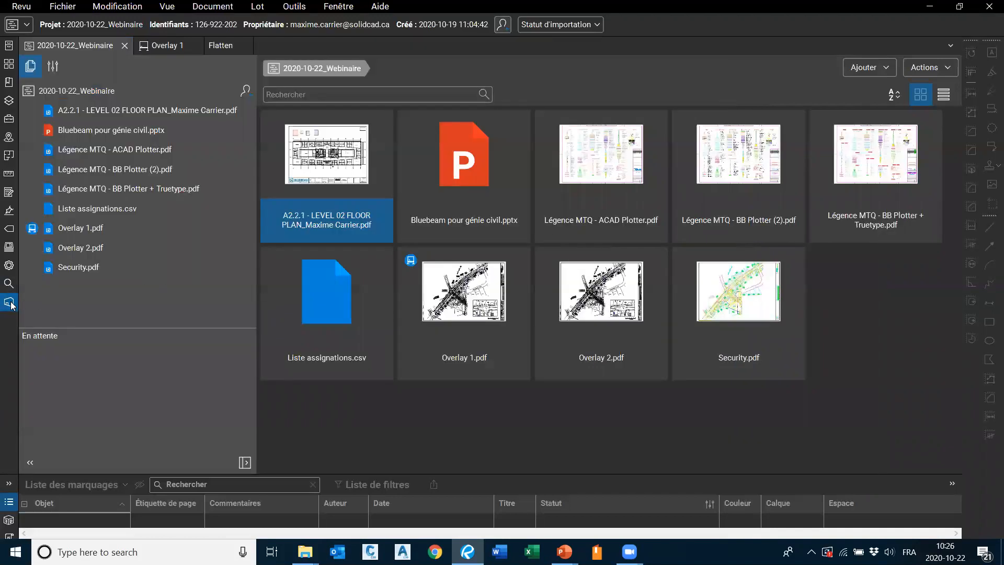
{"action": "left_click", "coordinate": [10, 303]}
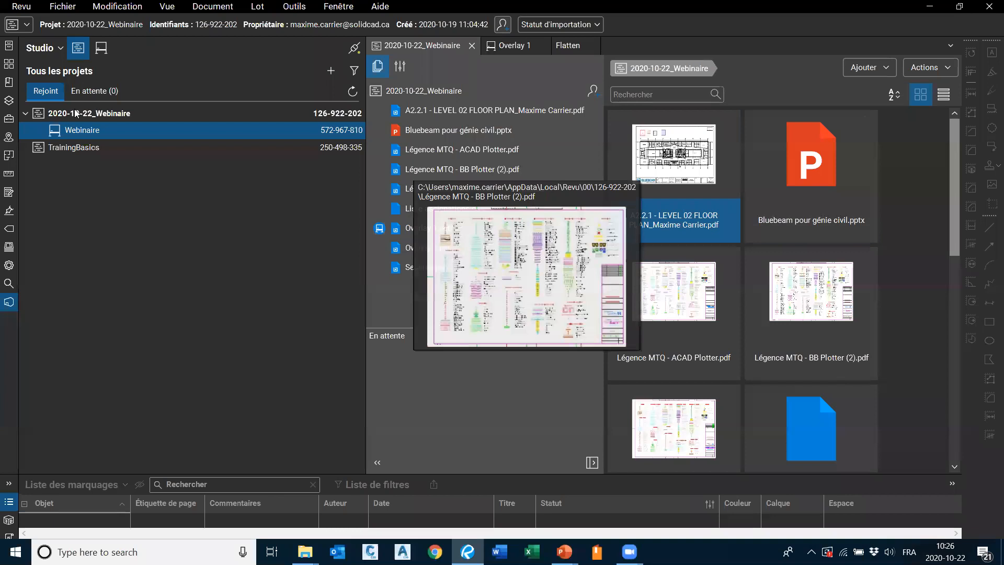
{"action": "left_click", "coordinate": [494, 47]}
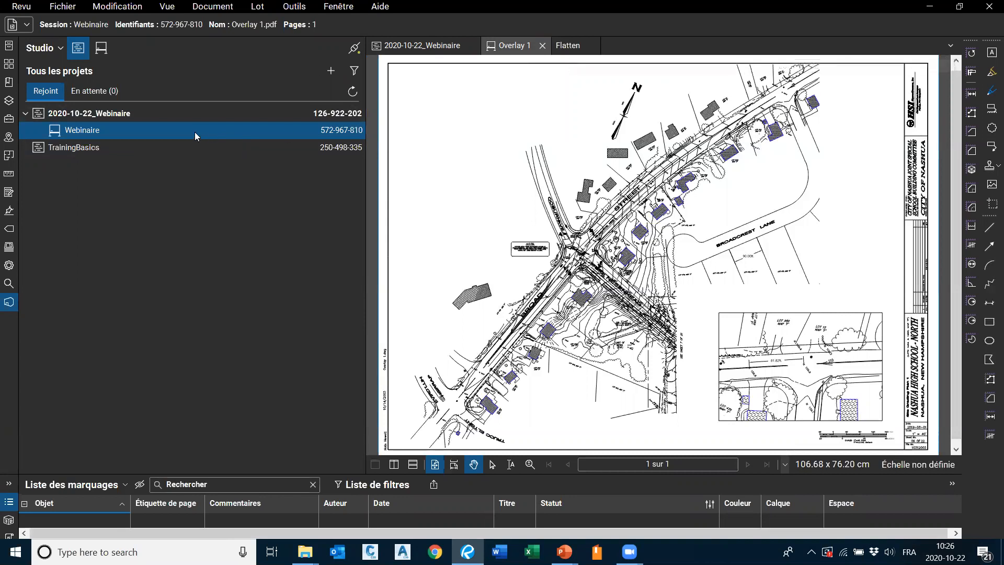
View the Webinaire session's details and the 2020-10-22_Webinaire project's files, and switch to the presentation slides in PowerPoint.
{"action": "double_click", "coordinate": [124, 132]}
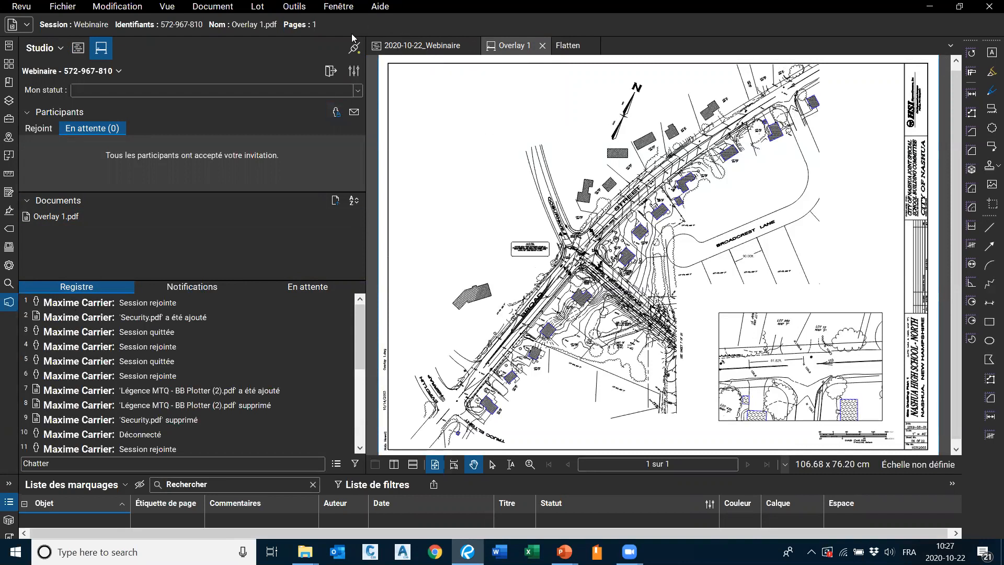
{"action": "left_click", "coordinate": [422, 46]}
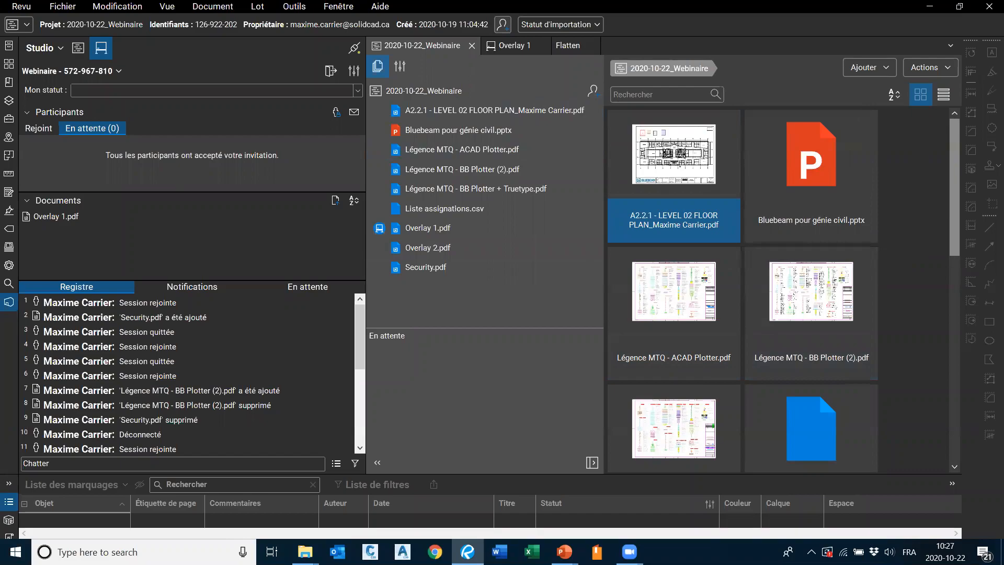
{"action": "key", "text": "alt+Tab"}
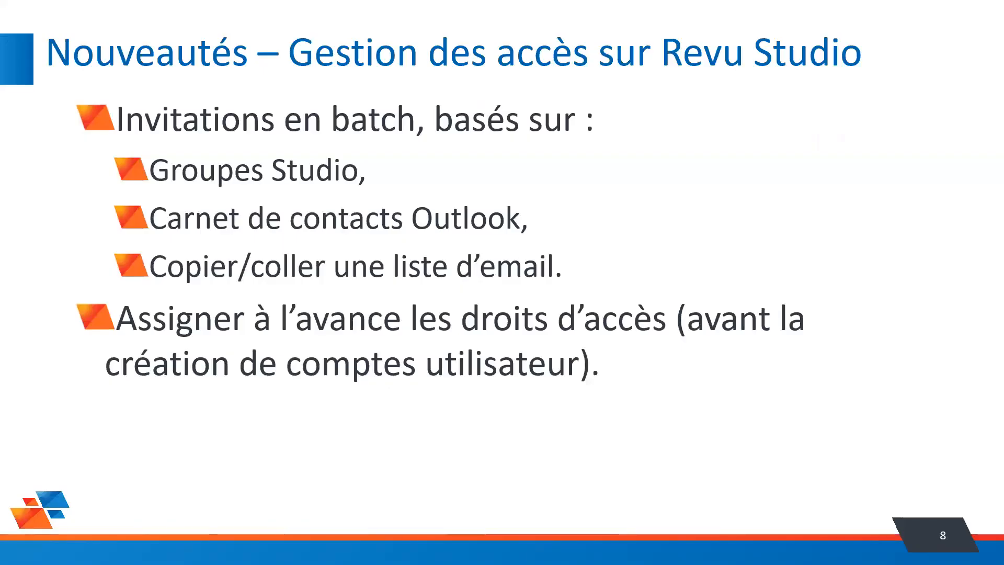
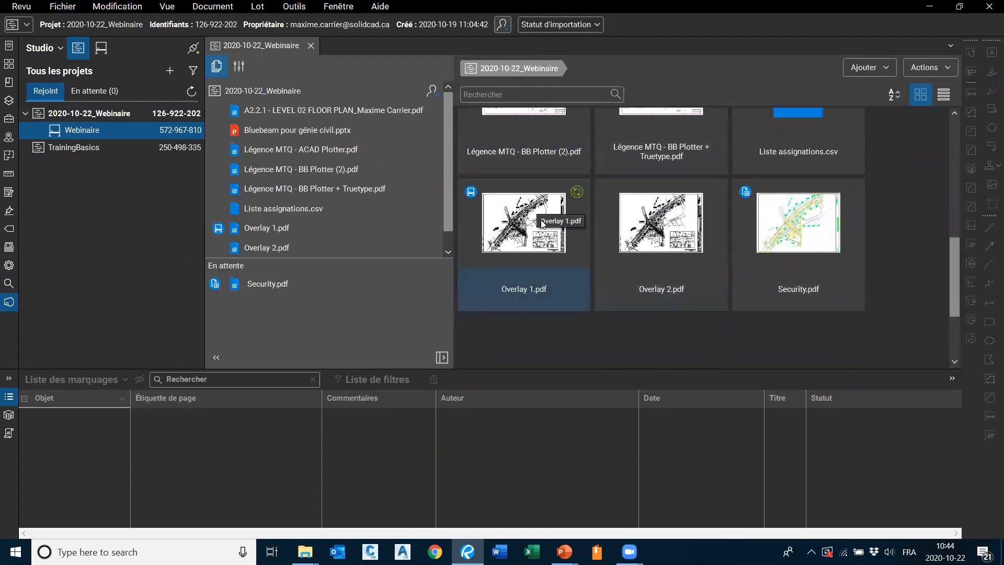
Open Overlay 1.pdf and Overlay 2.pdf from the project's files in a split view beside the project.
{"action": "scroll", "coordinate": [543, 295], "scroll_direction": "up", "scroll_amount": 3}
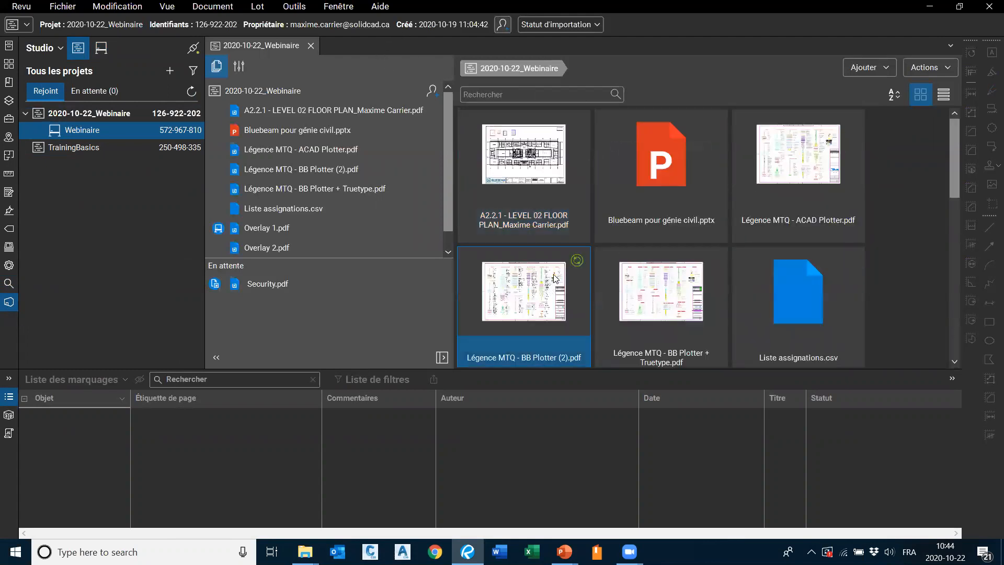
{"action": "scroll", "coordinate": [543, 277], "scroll_direction": "down", "scroll_amount": 3}
{"action": "double_click", "coordinate": [524, 157]}
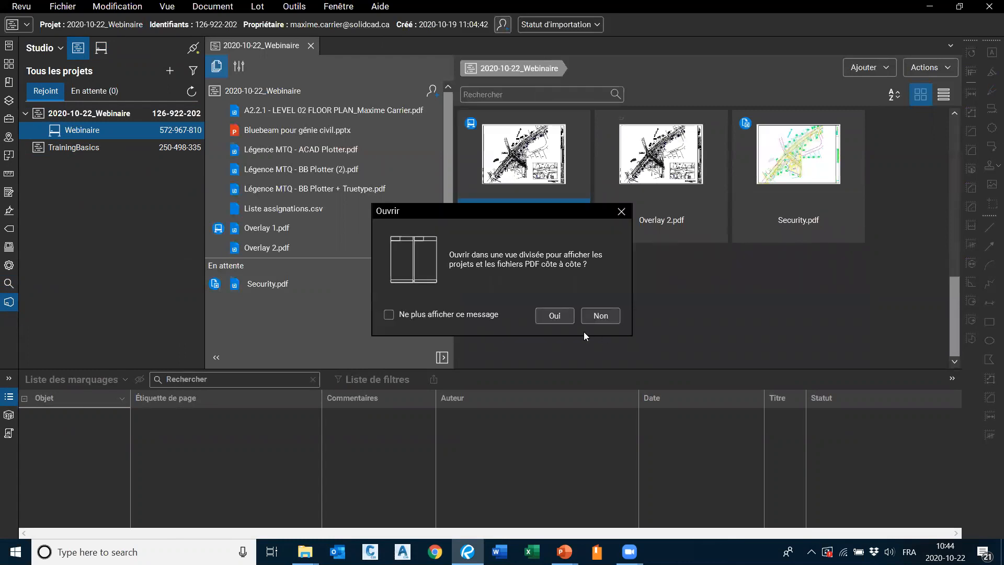
{"action": "left_click", "coordinate": [553, 316]}
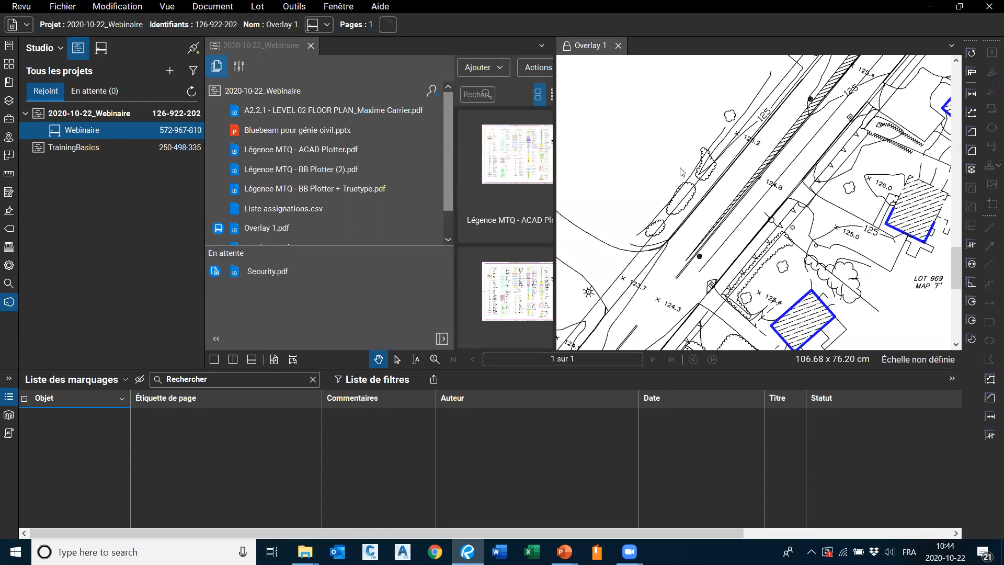
{"action": "scroll", "coordinate": [503, 262], "scroll_direction": "down", "scroll_amount": 3}
{"action": "double_click", "coordinate": [515, 265]}
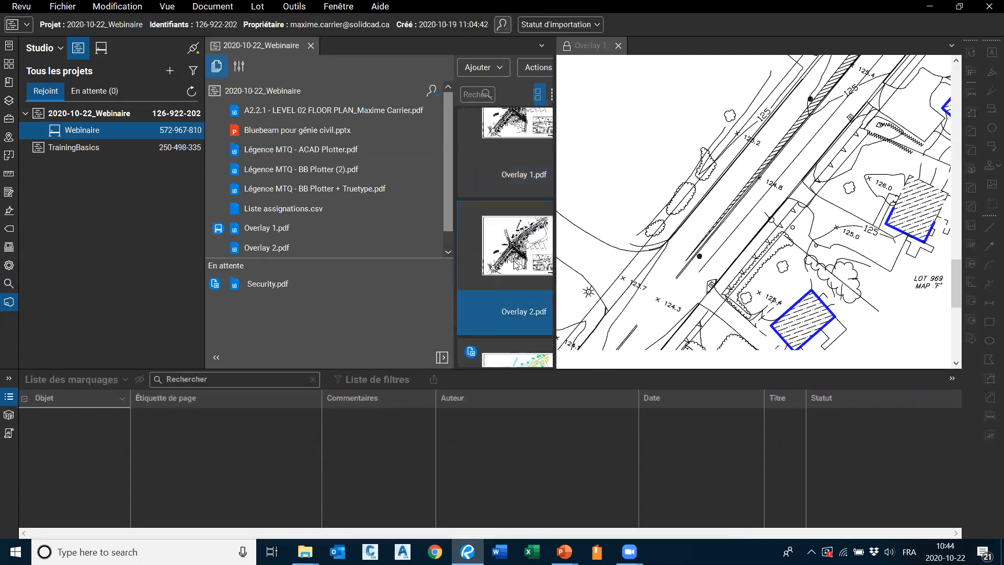
{"action": "left_click", "coordinate": [555, 316]}
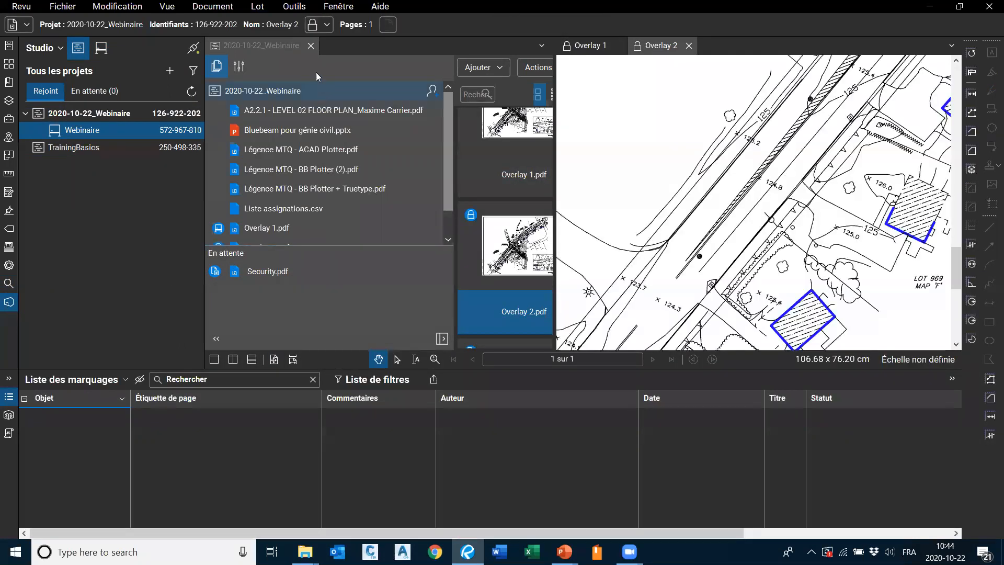
Close the 2020-10-22_Webinaire project while keeping its documents open, and hide Studio to free up the drawing area.
{"action": "left_click", "coordinate": [310, 46]}
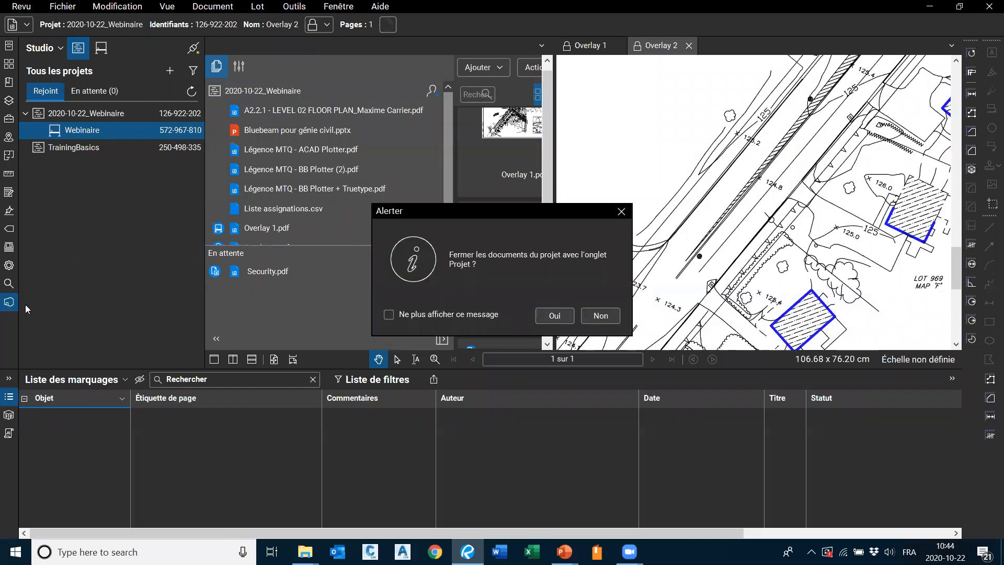
{"action": "left_click", "coordinate": [601, 316]}
{"action": "left_click", "coordinate": [9, 301]}
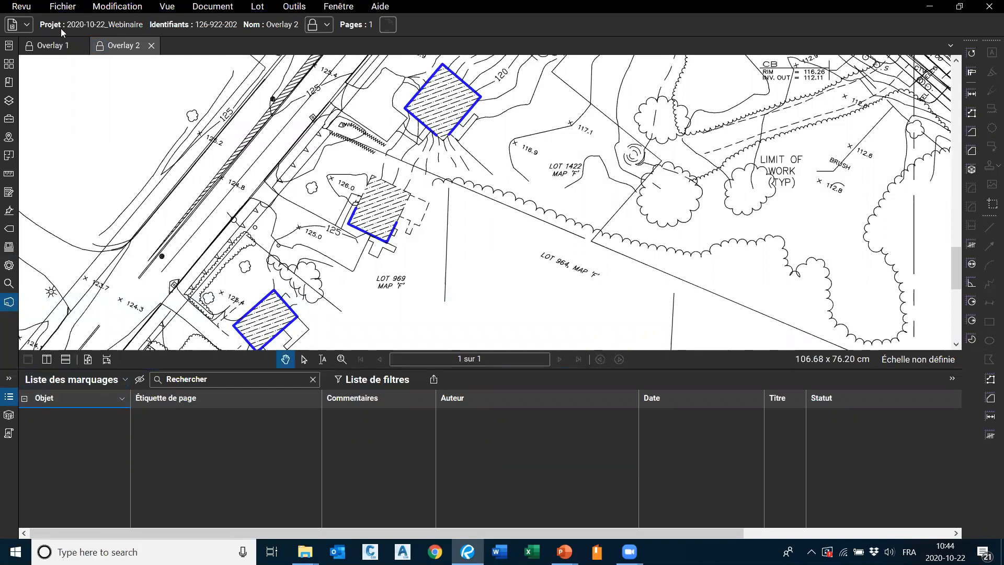
Split the Overlay 2 view vertically and inspect the drawing around the Broad Street intersection with both views synchronized.
{"action": "left_click", "coordinate": [46, 359]}
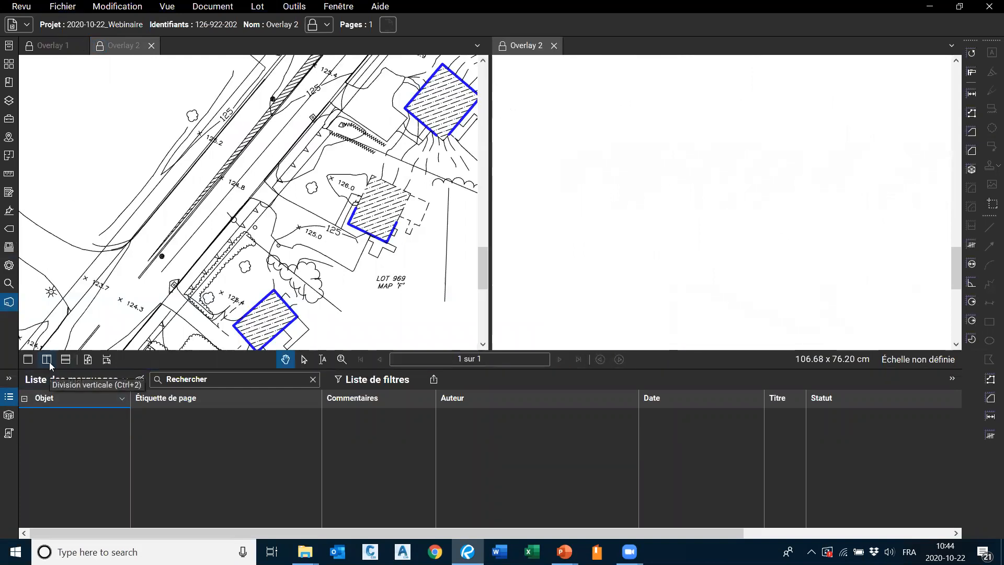
{"action": "mouse_move", "coordinate": [458, 193]}
{"action": "left_mouse_down"}
{"action": "mouse_move", "coordinate": [299, 174]}
{"action": "mouse_move", "coordinate": [356, 205]}
{"action": "left_mouse_up"}
{"action": "scroll", "coordinate": [356, 205], "scroll_direction": "down", "scroll_amount": 6}
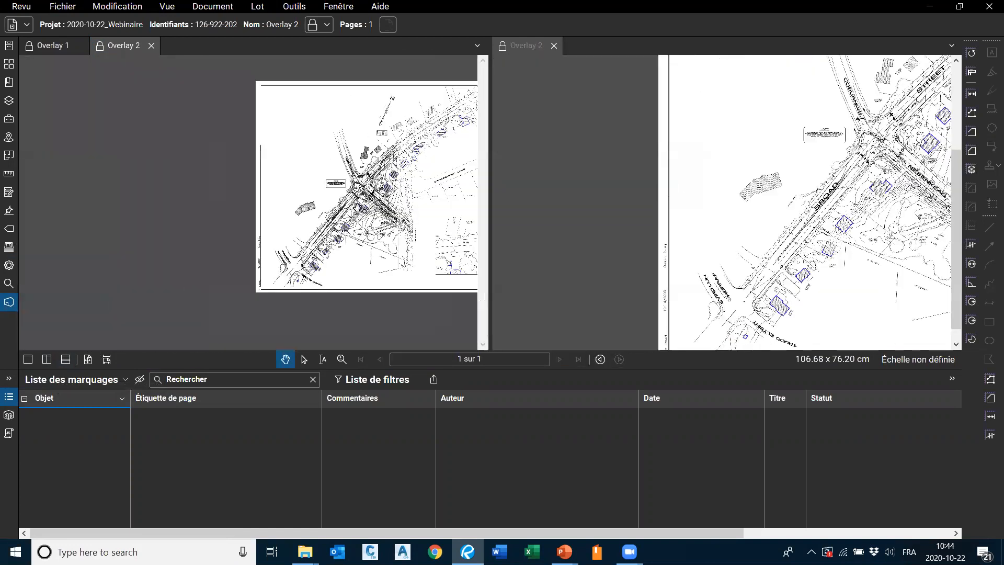
{"action": "scroll", "coordinate": [390, 191], "scroll_direction": "up", "scroll_amount": 3}
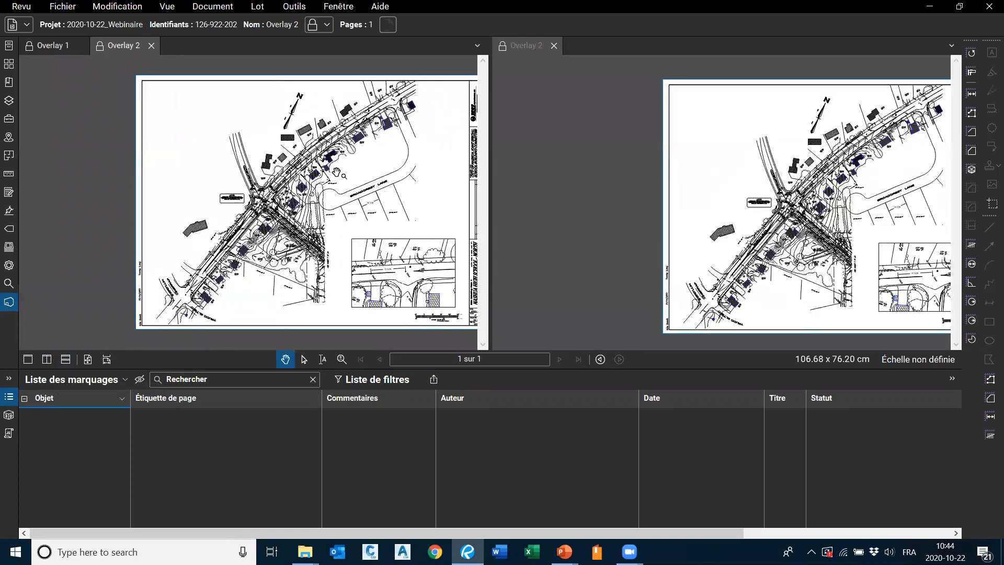
{"action": "left_click", "coordinate": [768, 151]}
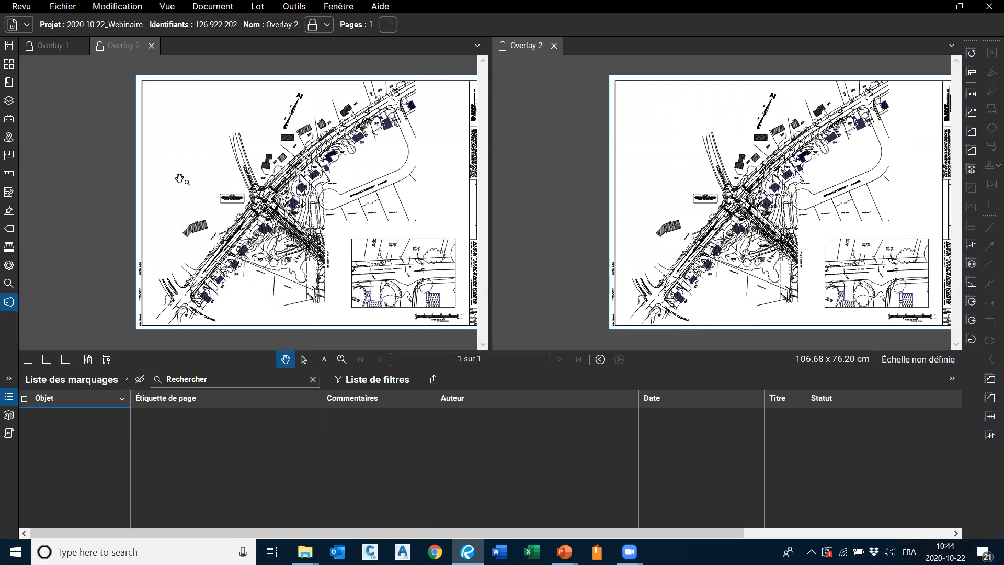
{"action": "scroll", "coordinate": [222, 71], "scroll_direction": "up", "scroll_amount": 2}
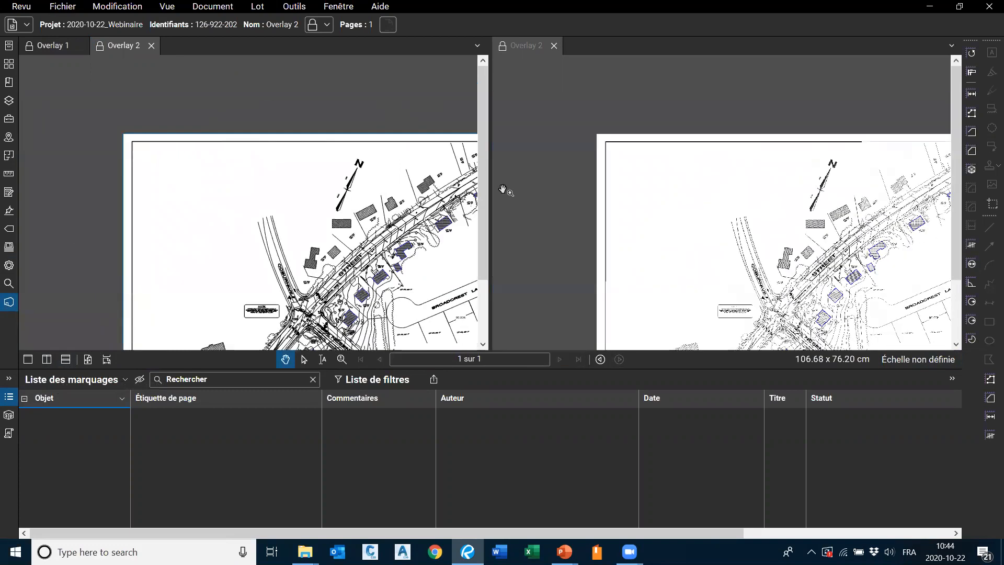
{"action": "left_click_drag", "start_coordinate": [267, 218], "coordinate": [374, 188]}
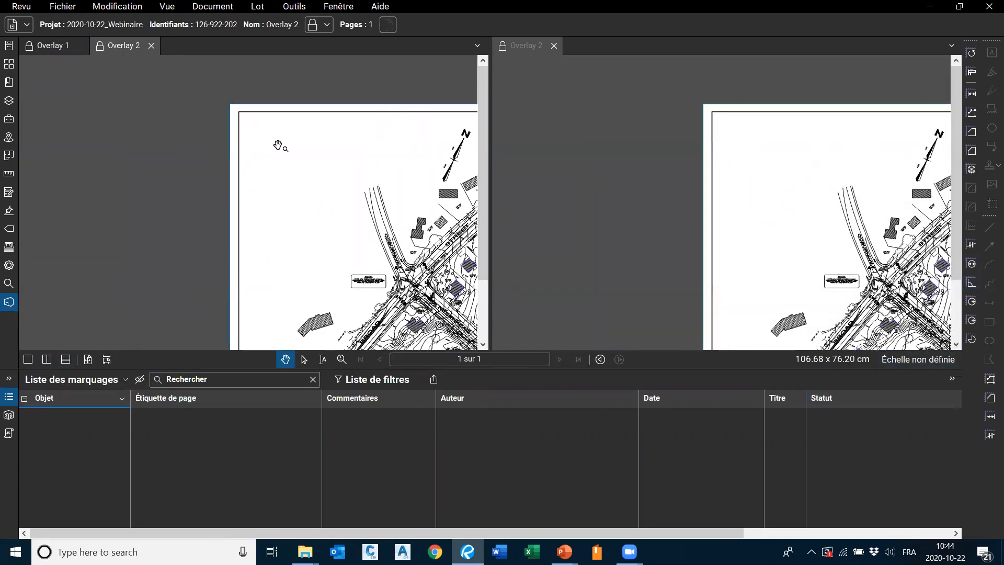
{"action": "scroll", "coordinate": [278, 145], "scroll_direction": "up", "scroll_amount": 5}
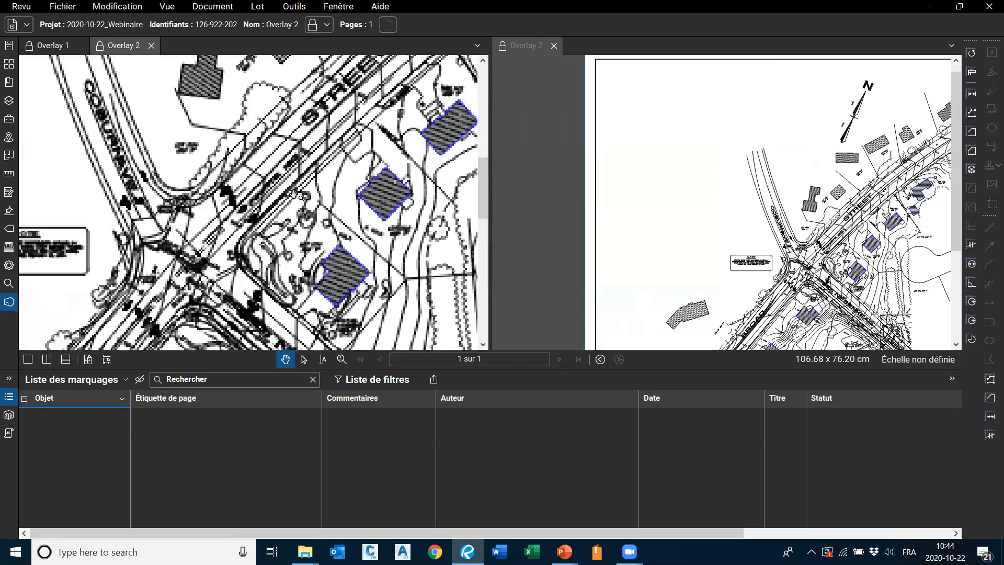
{"action": "scroll", "coordinate": [296, 195], "scroll_direction": "down", "scroll_amount": 5}
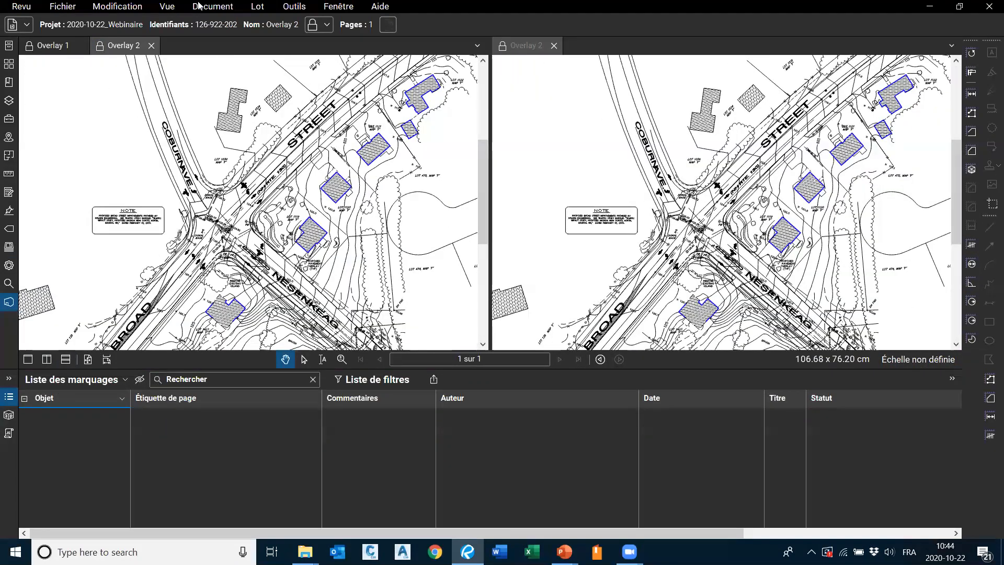
{"action": "left_click", "coordinate": [199, 6]}
{"action": "mouse_move", "coordinate": [166, 6]}
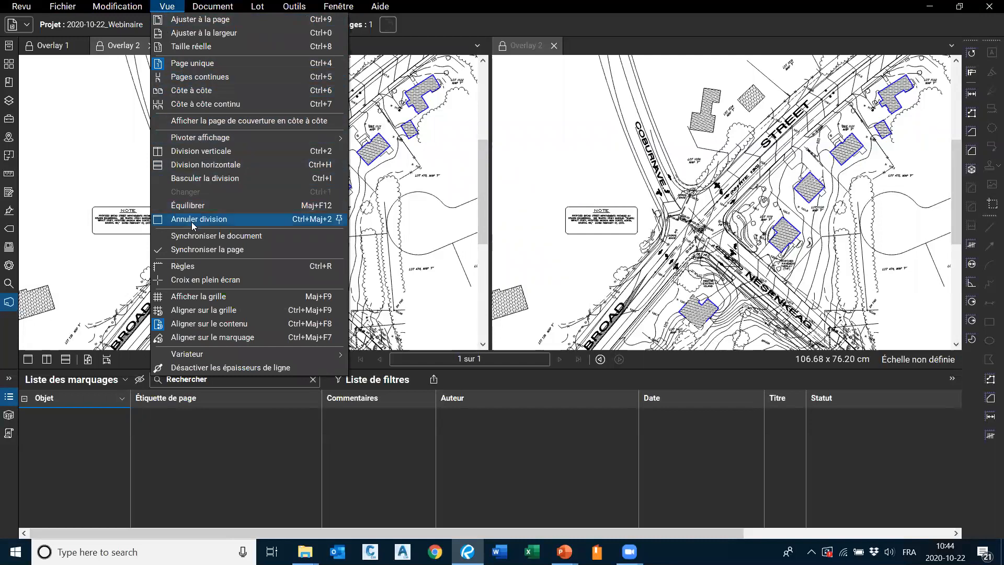
{"action": "left_click", "coordinate": [168, 6]}
{"action": "left_click", "coordinate": [168, 7]}
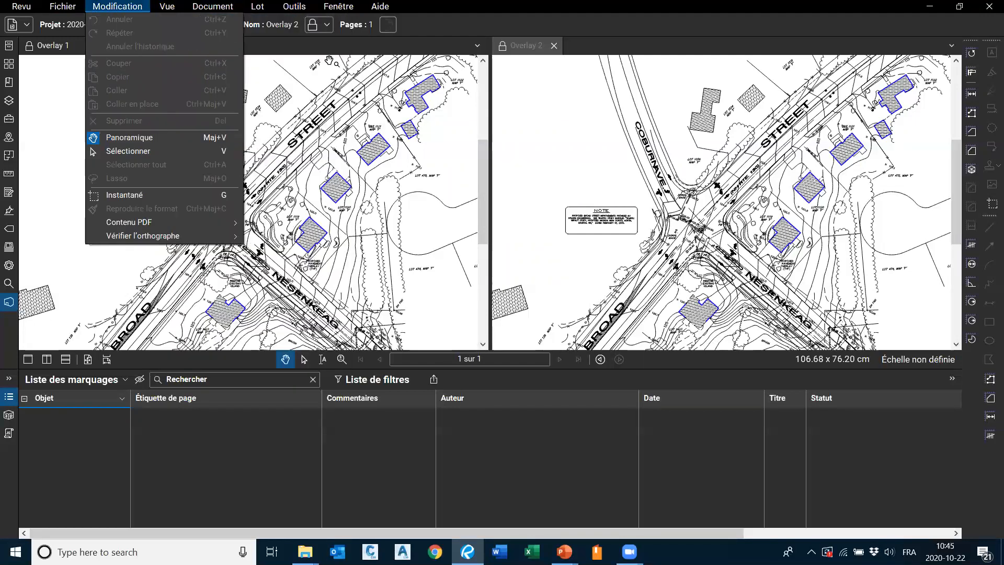
{"action": "left_click", "coordinate": [623, 179]}
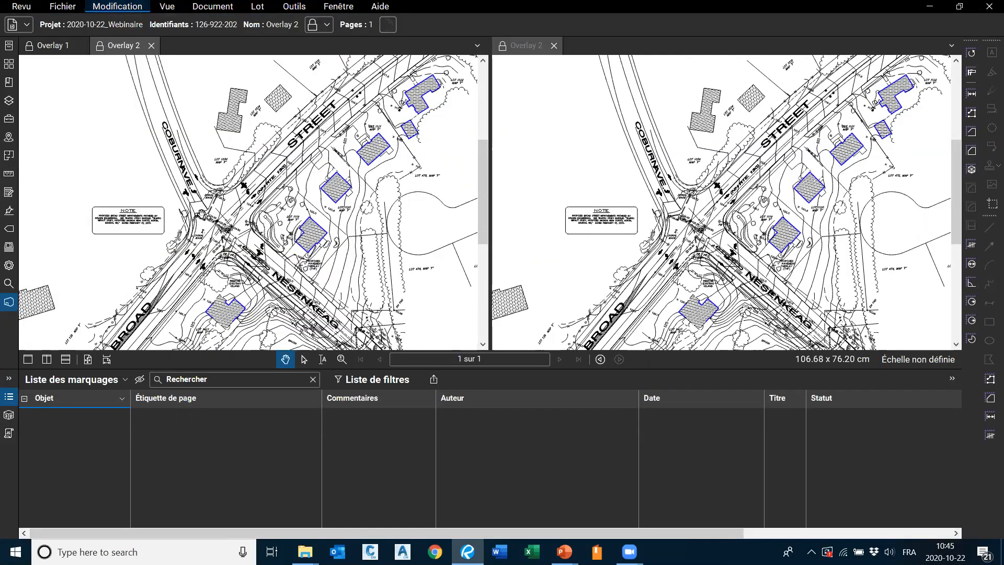
Close the duplicate Overlay 2 view to place Overlay 1 beside Overlay 2, and compare both drawings along Broad Street.
{"action": "left_click_drag", "start_coordinate": [141, 311], "coordinate": [314, 228]}
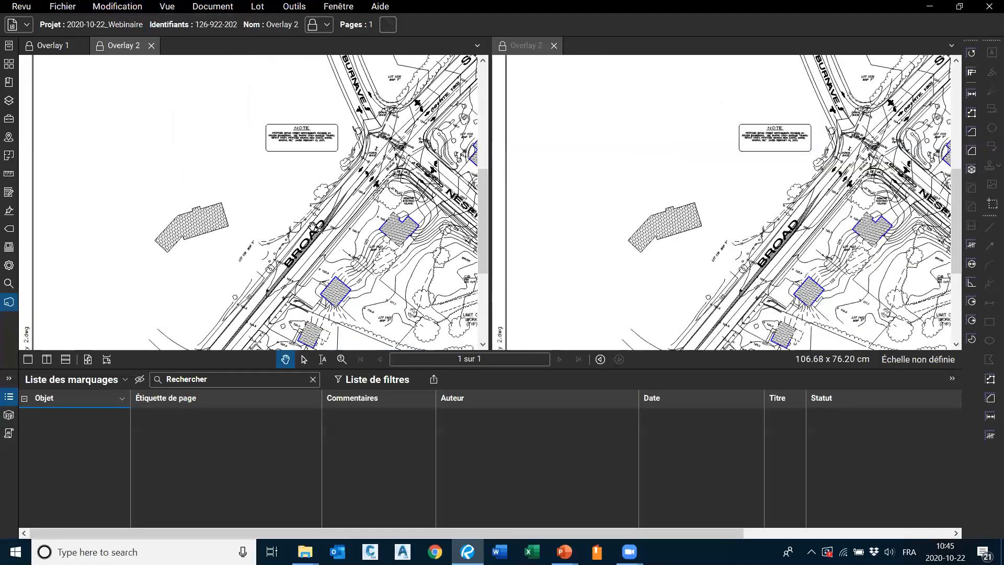
{"action": "left_click_drag", "start_coordinate": [220, 272], "coordinate": [286, 137]}
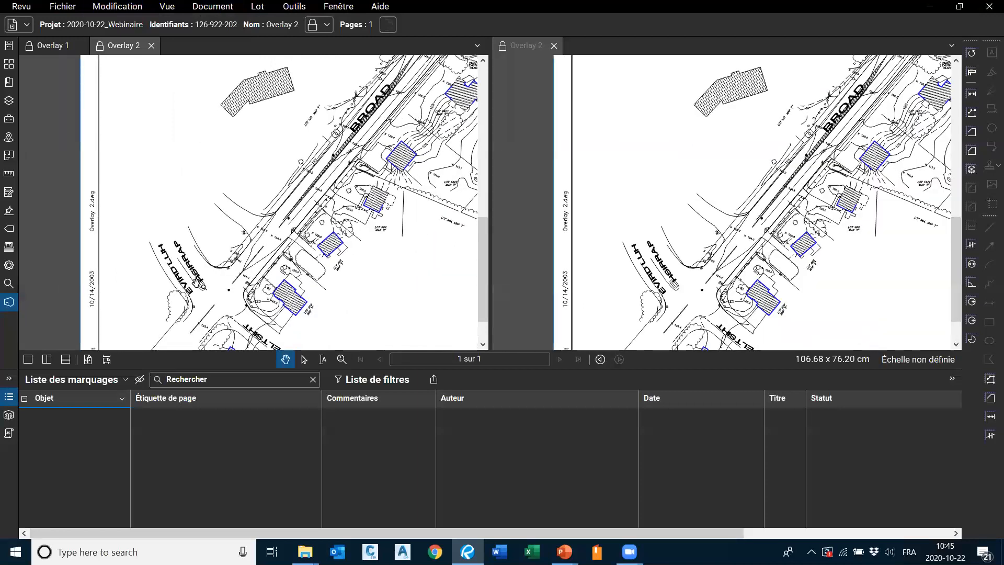
{"action": "left_click", "coordinate": [154, 47]}
{"action": "scroll", "coordinate": [372, 195], "scroll_direction": "up", "scroll_amount": 5}
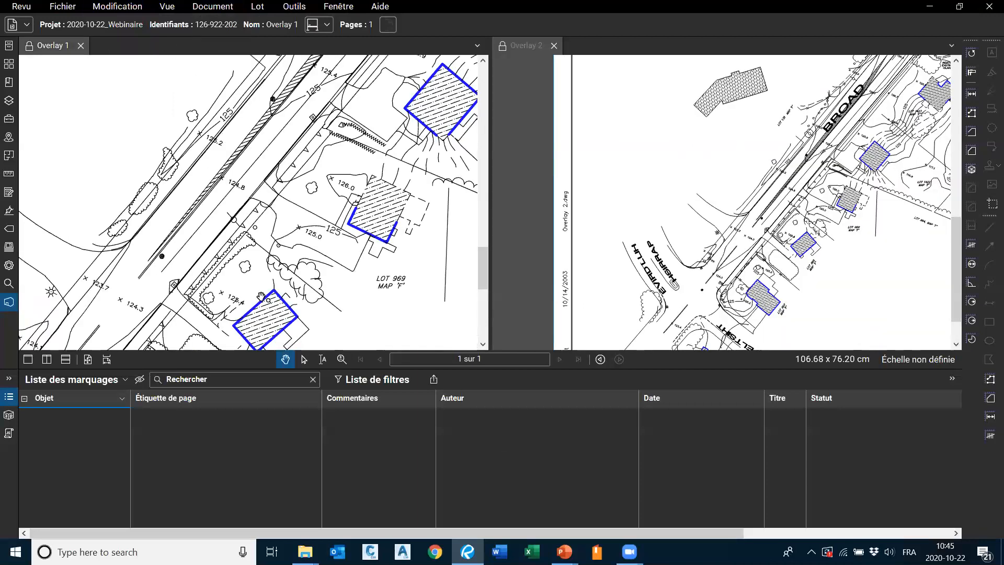
{"action": "scroll", "coordinate": [340, 215], "scroll_direction": "down", "scroll_amount": 4}
{"action": "scroll", "coordinate": [329, 211], "scroll_direction": "down", "scroll_amount": 3}
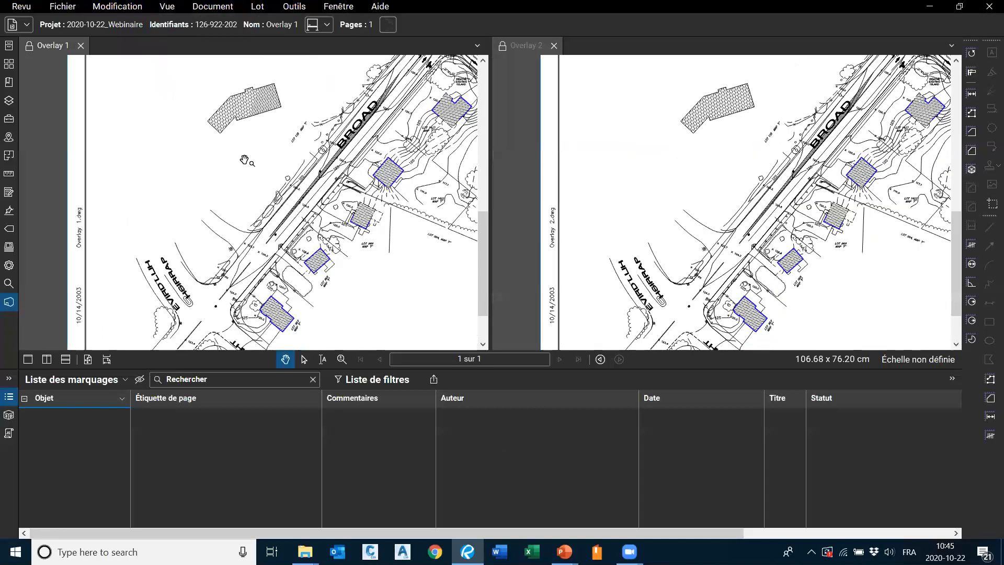
{"action": "left_click_drag", "start_coordinate": [291, 126], "coordinate": [225, 150]}
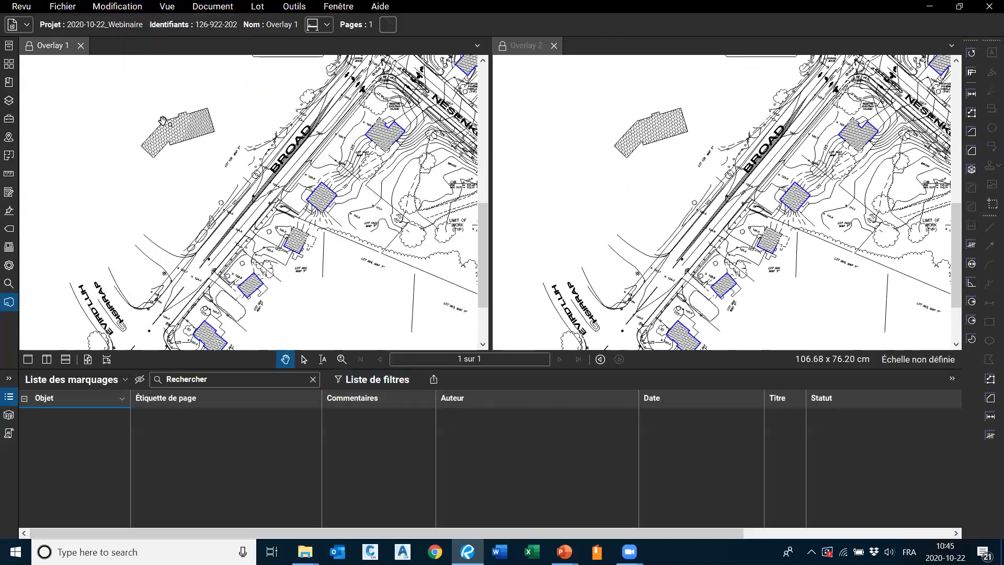
Overlay page 1 of Overlay 1.pdf in red with page 1 of Overlay 2.pdf in green as a new document.
{"action": "left_click", "coordinate": [213, 6]}
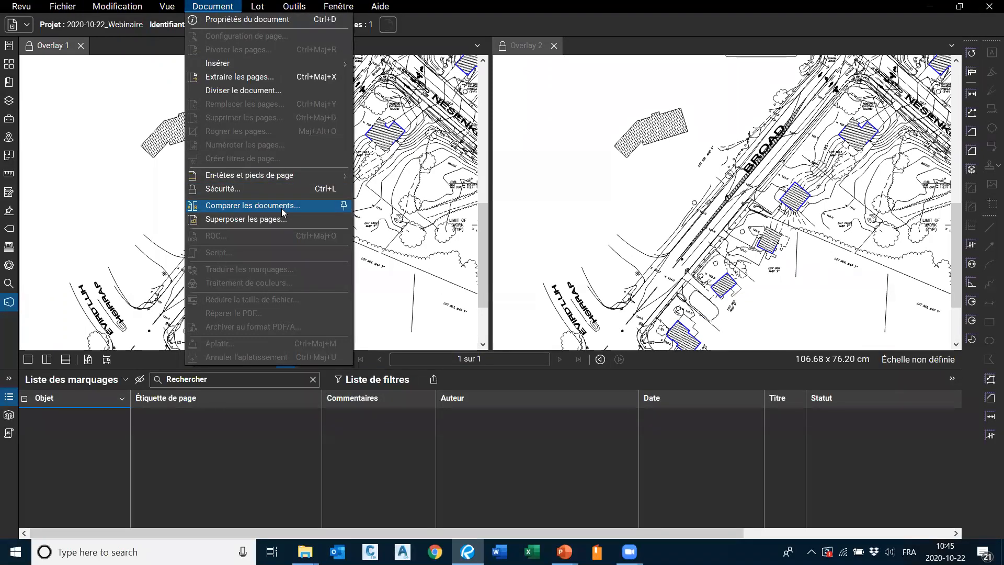
{"action": "left_click", "coordinate": [261, 220]}
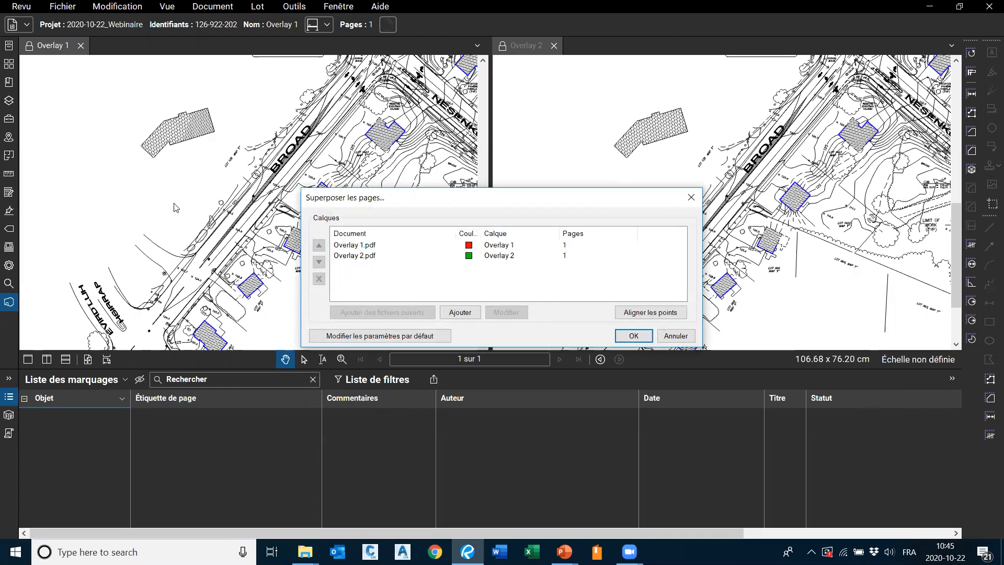
{"action": "left_click", "coordinate": [361, 245]}
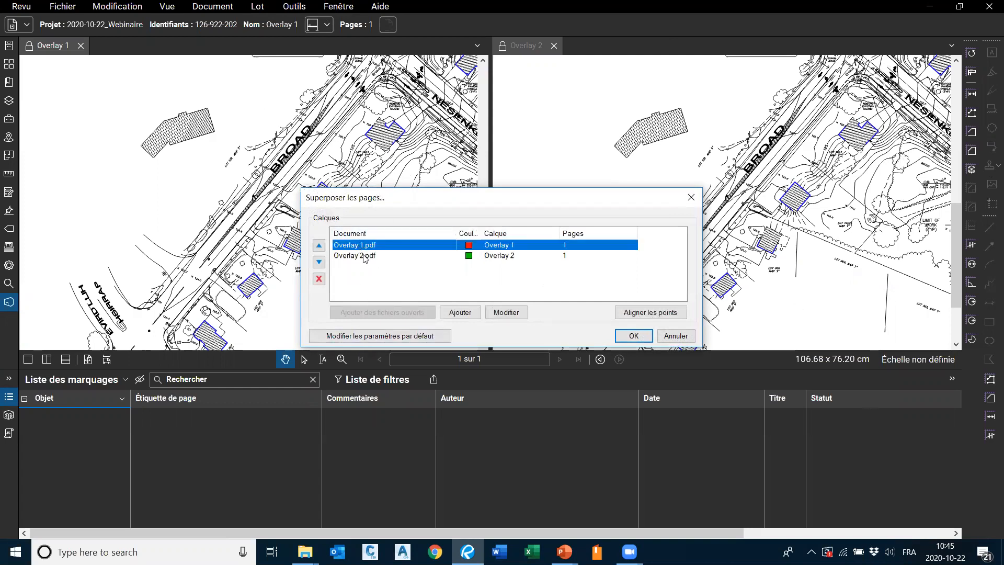
{"action": "left_click", "coordinate": [365, 257]}
{"action": "left_click", "coordinate": [388, 248]}
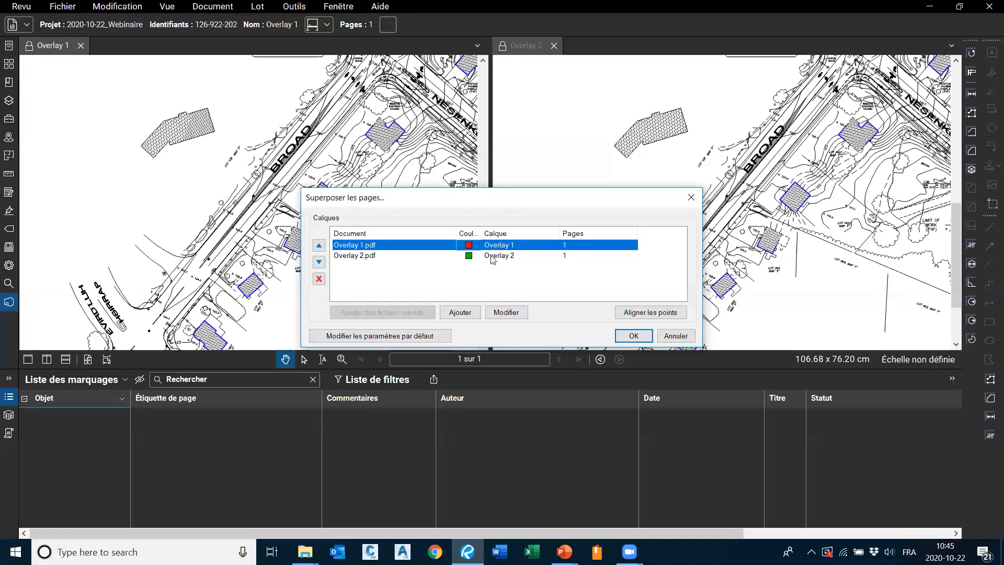
{"action": "left_click", "coordinate": [633, 336]}
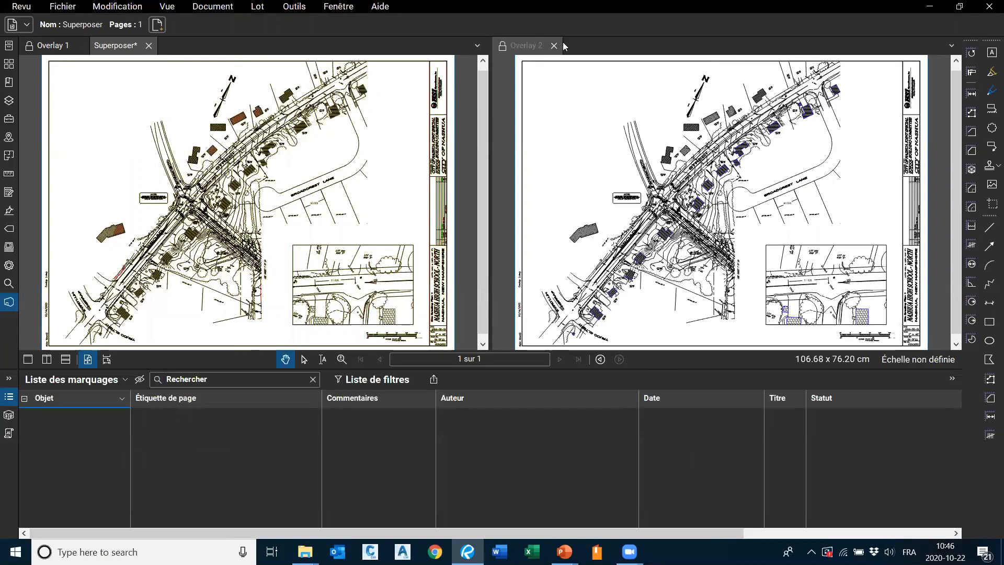
Move Overlay 2 into the same pane as the other documents and zoom in on the Superposer overlay's differences near Broad Street.
{"action": "left_click_drag", "start_coordinate": [528, 47], "coordinate": [191, 47]}
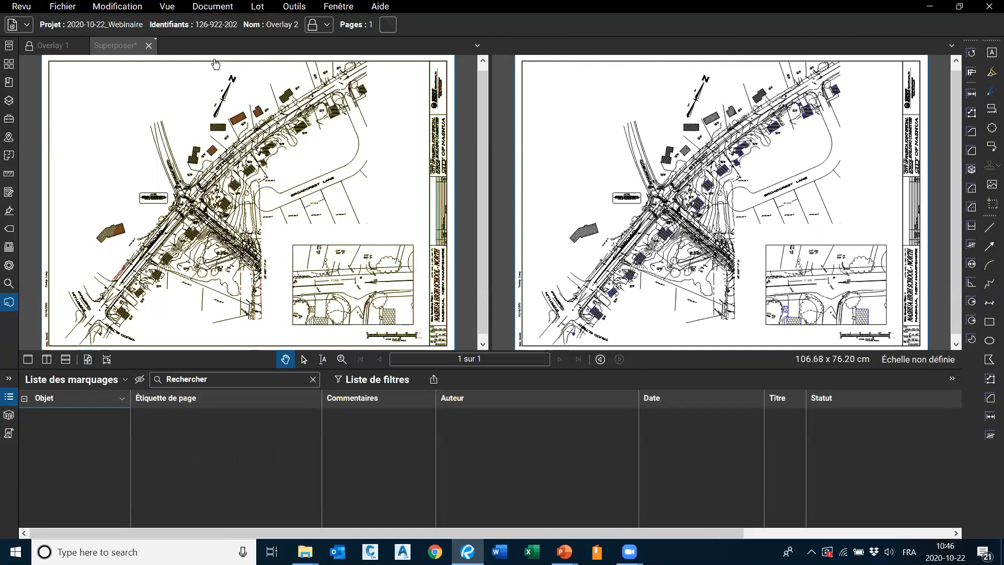
{"action": "scroll", "coordinate": [95, 226], "scroll_direction": "up", "scroll_amount": 5}
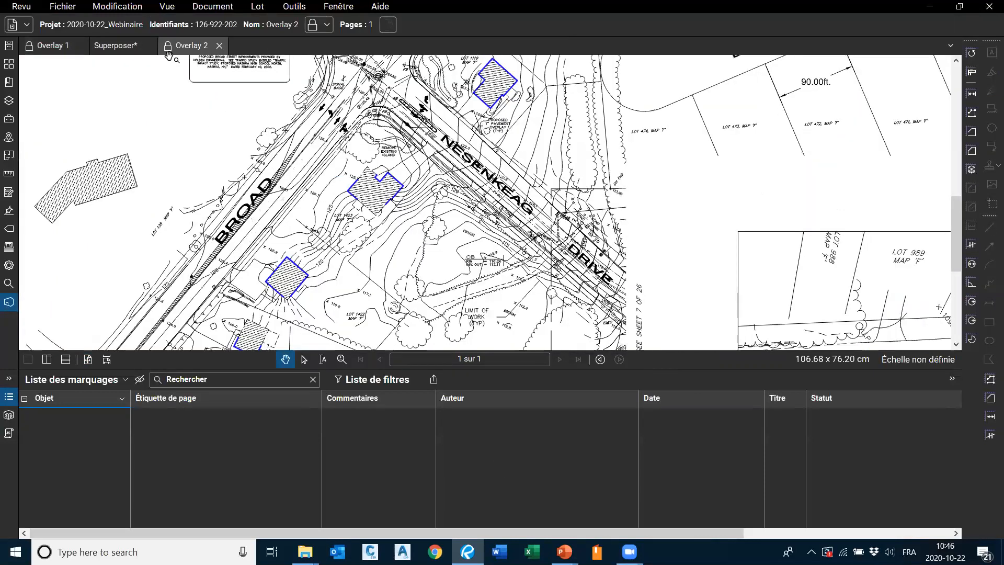
{"action": "left_click", "coordinate": [125, 47]}
{"action": "scroll", "coordinate": [442, 184], "scroll_direction": "up", "scroll_amount": 10}
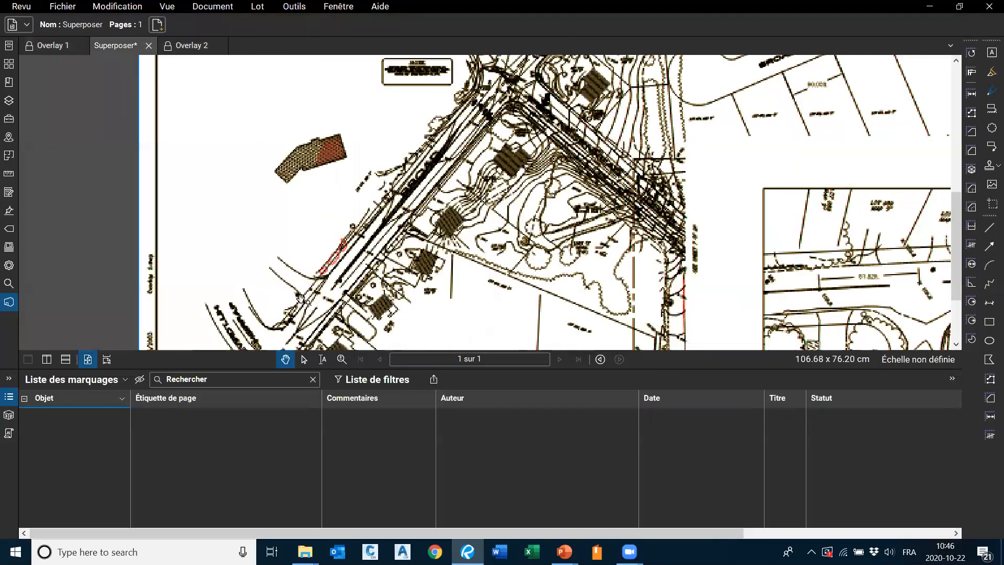
Inspect the red differences along Broad Street in the Superposer overlay and check the same area in Overlay 1.
{"action": "scroll", "coordinate": [441, 184], "scroll_direction": "down", "scroll_amount": 6}
{"action": "scroll", "coordinate": [454, 206], "scroll_direction": "up", "scroll_amount": 2}
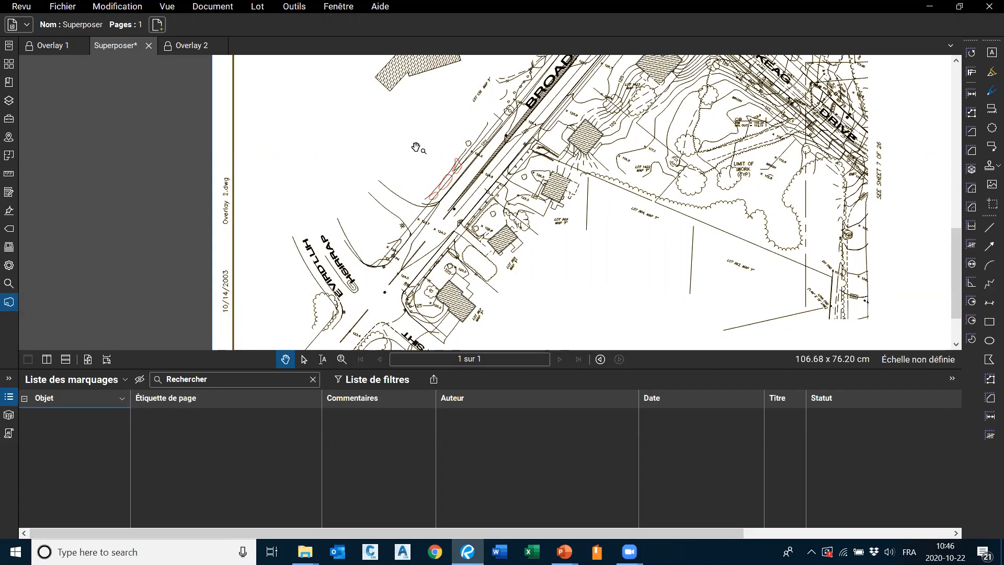
{"action": "scroll", "coordinate": [448, 144], "scroll_direction": "up", "scroll_amount": 3}
{"action": "scroll", "coordinate": [690, 201], "scroll_direction": "down", "scroll_amount": 5}
{"action": "scroll", "coordinate": [690, 201], "scroll_direction": "up", "scroll_amount": 1}
{"action": "mouse_move", "coordinate": [627, 202]}
{"action": "left_mouse_down"}
{"action": "mouse_move", "coordinate": [345, 188]}
{"action": "mouse_move", "coordinate": [255, 168]}
{"action": "mouse_move", "coordinate": [515, 169]}
{"action": "mouse_move", "coordinate": [342, 180]}
{"action": "left_mouse_up"}
{"action": "scroll", "coordinate": [342, 180], "scroll_direction": "up", "scroll_amount": 4}
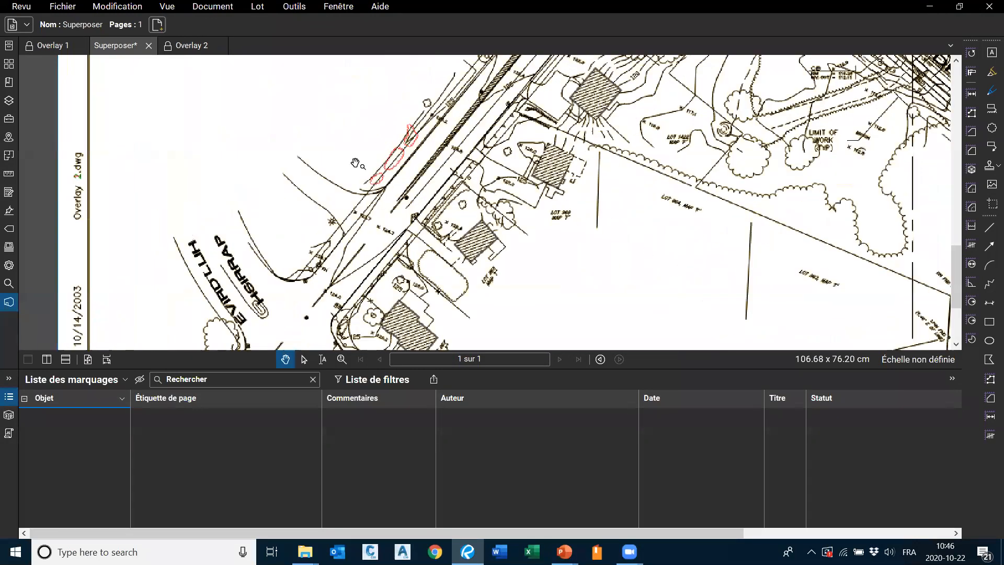
{"action": "left_click", "coordinate": [61, 47]}
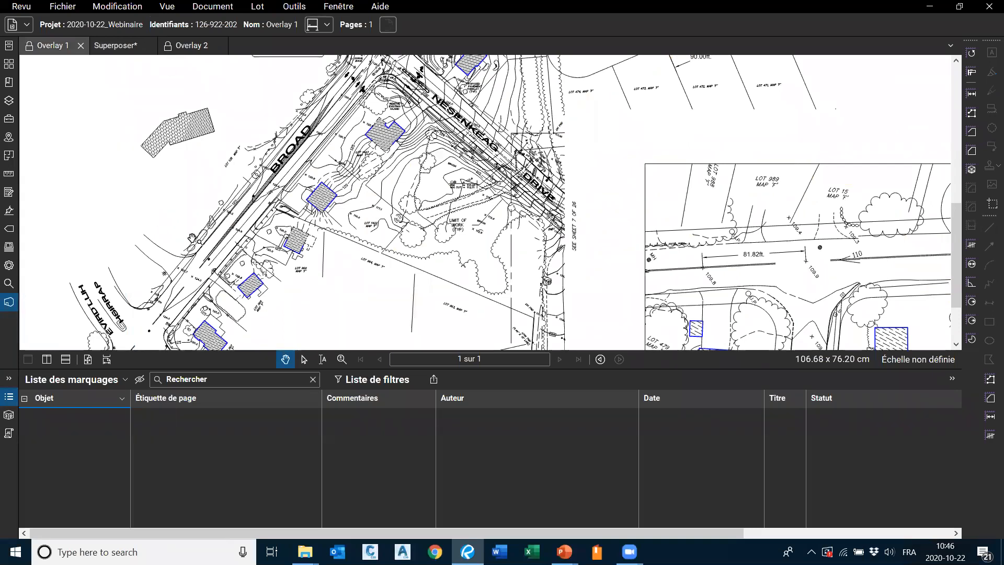
{"action": "left_click", "coordinate": [116, 46]}
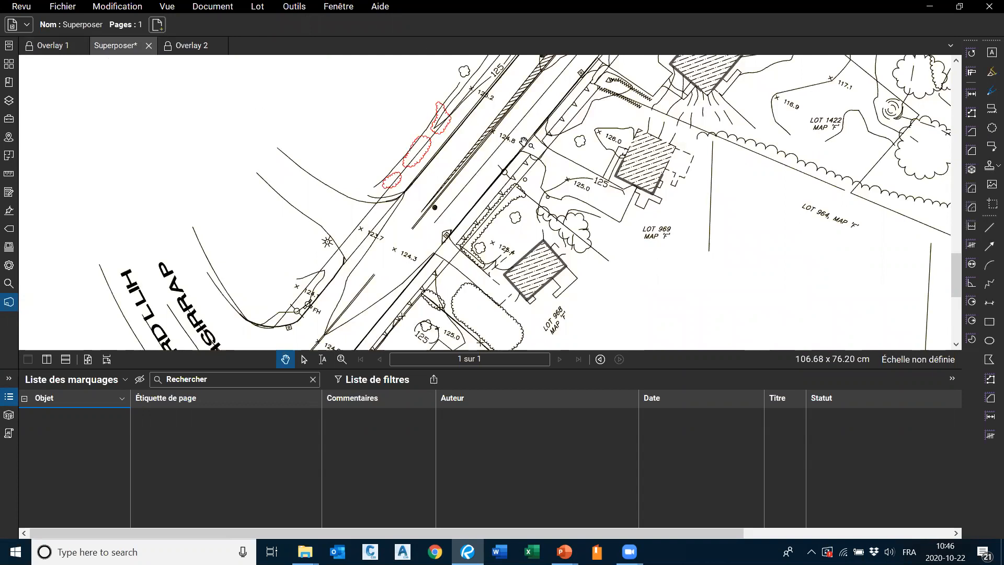
Examine the red and green digits of the drawing file name in the sheet margin of the Superposer overlay.
{"action": "scroll", "coordinate": [522, 142], "scroll_direction": "down", "scroll_amount": 3}
{"action": "mouse_move", "coordinate": [177, 185]}
{"action": "left_mouse_down"}
{"action": "mouse_move", "coordinate": [334, 93]}
{"action": "mouse_move", "coordinate": [305, 226]}
{"action": "left_mouse_up"}
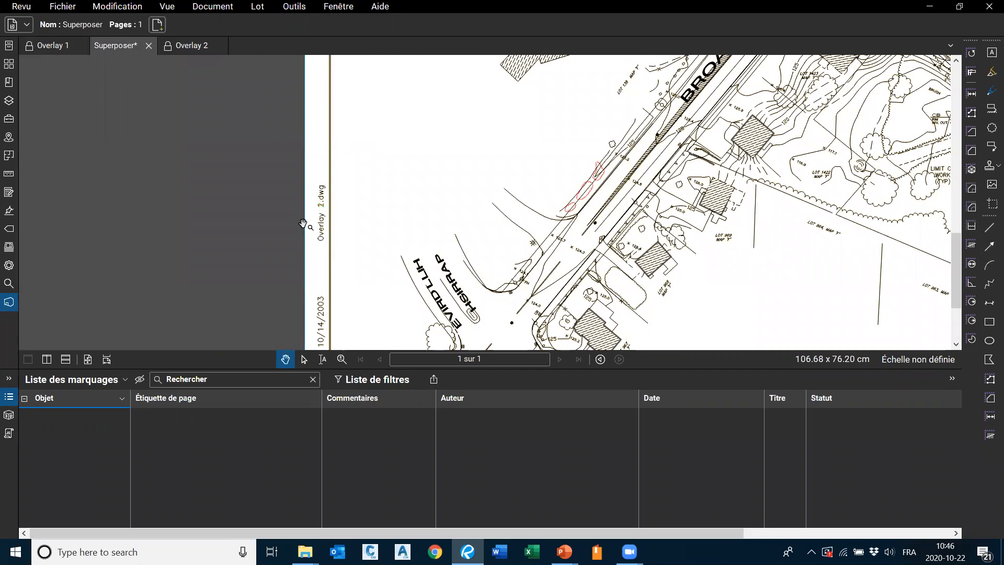
{"action": "scroll", "coordinate": [305, 222], "scroll_direction": "up", "scroll_amount": 3}
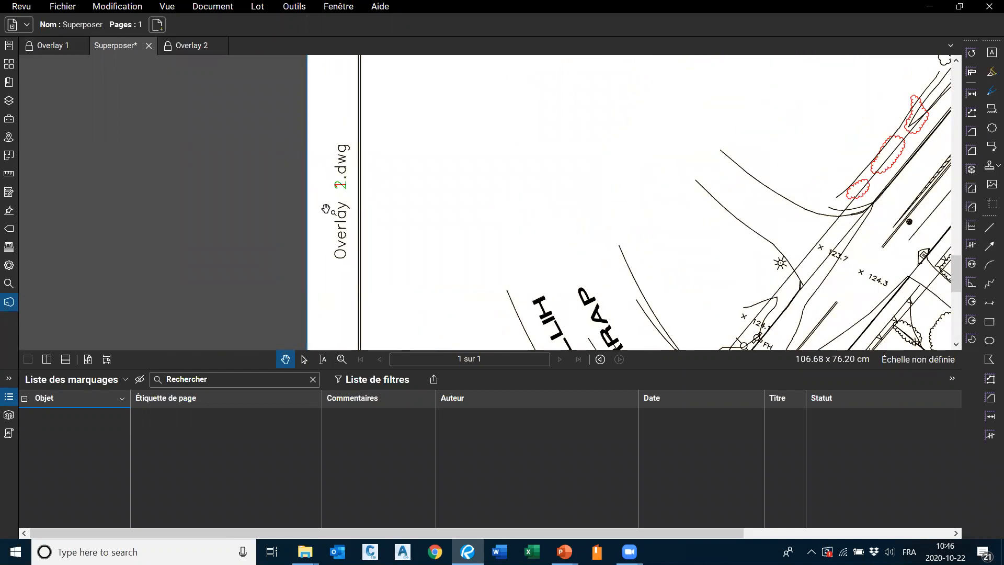
{"action": "scroll", "coordinate": [335, 186], "scroll_direction": "up", "scroll_amount": 5}
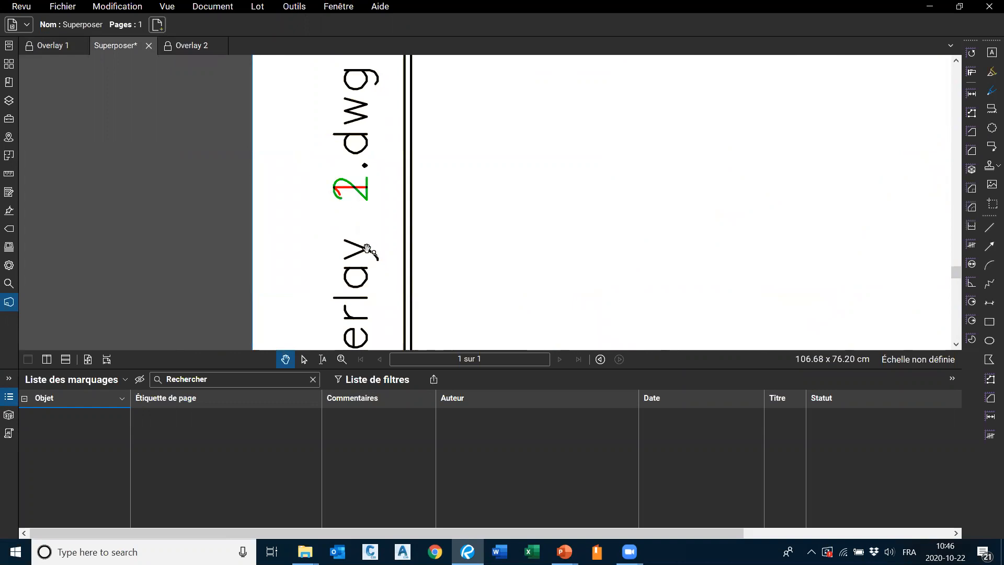
{"action": "scroll", "coordinate": [338, 215], "scroll_direction": "down", "scroll_amount": 1}
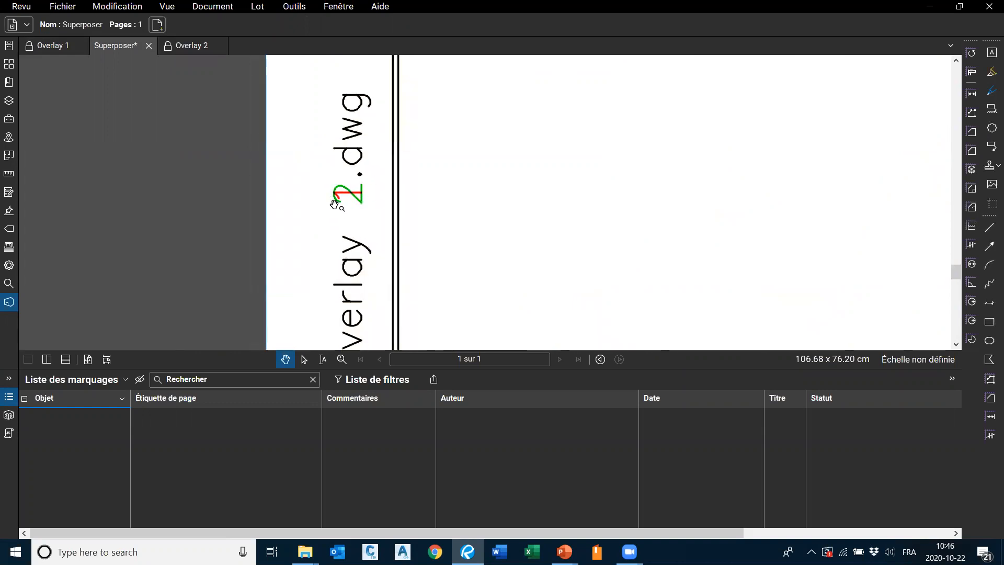
{"action": "scroll", "coordinate": [319, 220], "scroll_direction": "down", "scroll_amount": 12}
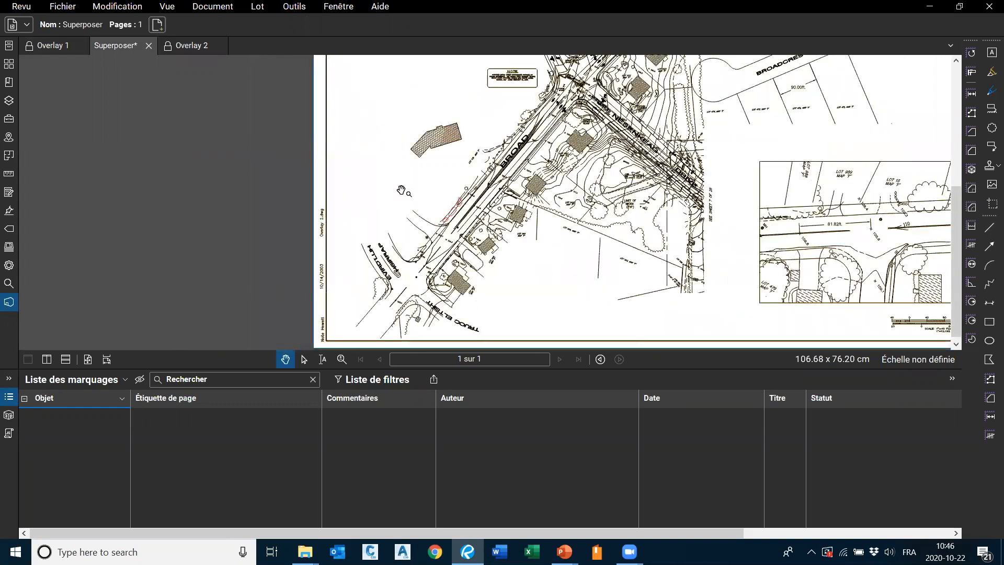
Look over the rest of the Superposer overlay for coloured differences, from the detail inset to the buildings along Broad Street.
{"action": "left_click_drag", "start_coordinate": [933, 274], "coordinate": [621, 271]}
{"action": "scroll", "coordinate": [544, 314], "scroll_direction": "up", "scroll_amount": 2}
{"action": "scroll", "coordinate": [536, 323], "scroll_direction": "down", "scroll_amount": 2}
{"action": "left_click_drag", "start_coordinate": [587, 235], "coordinate": [622, 258]}
{"action": "scroll", "coordinate": [648, 196], "scroll_direction": "up", "scroll_amount": 10}
{"action": "scroll", "coordinate": [631, 267], "scroll_direction": "down", "scroll_amount": 5}
{"action": "scroll", "coordinate": [262, 238], "scroll_direction": "down", "scroll_amount": 5}
{"action": "mouse_move", "coordinate": [181, 180]}
{"action": "left_mouse_down"}
{"action": "mouse_move", "coordinate": [455, 217]}
{"action": "mouse_move", "coordinate": [504, 213]}
{"action": "left_mouse_up"}
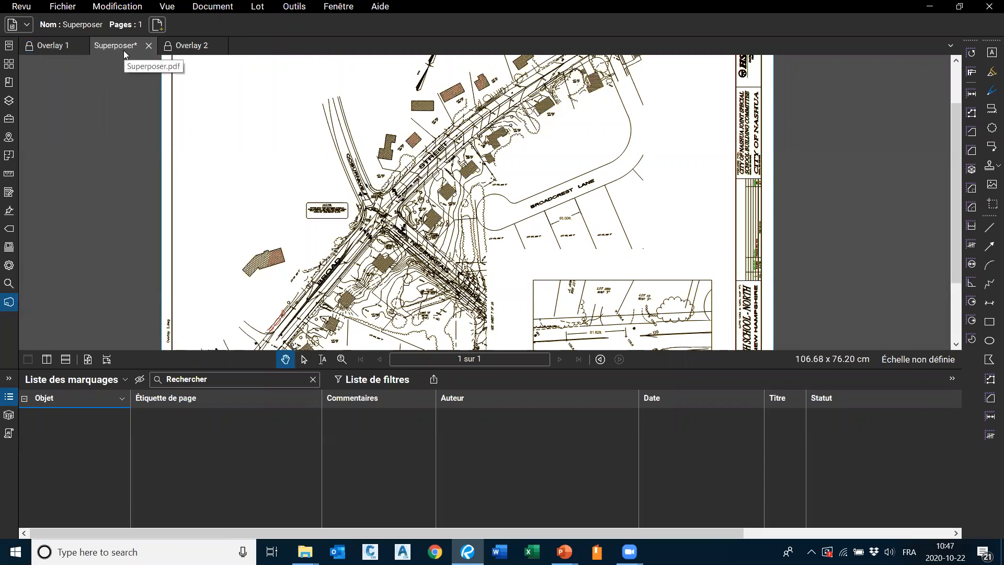
Compare Overlay 2.pdf as Document A with Overlay 1.pdf as Document B, using Printed Documents (same printer) and synchronized split view.
{"action": "left_click", "coordinate": [211, 7]}
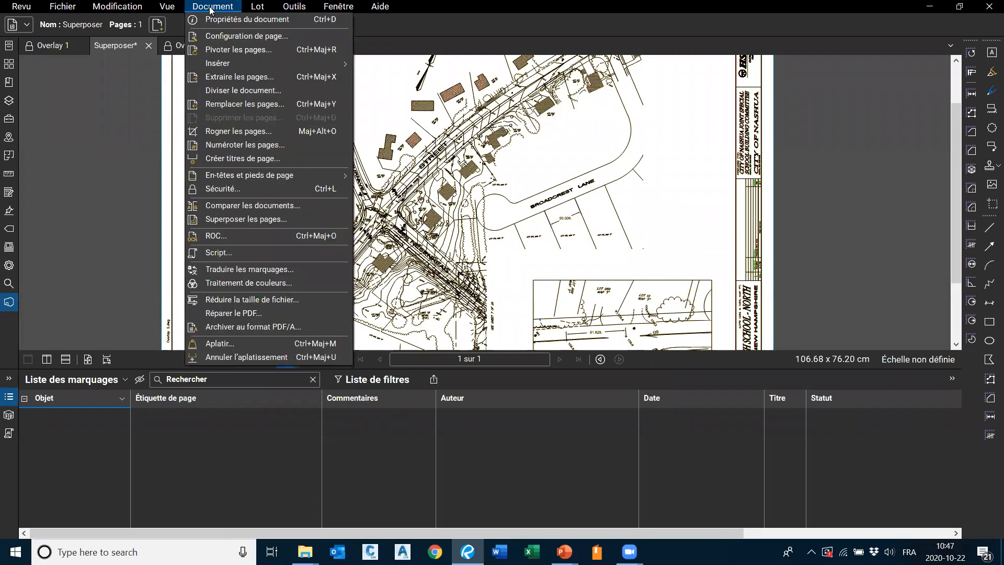
{"action": "left_click", "coordinate": [227, 208]}
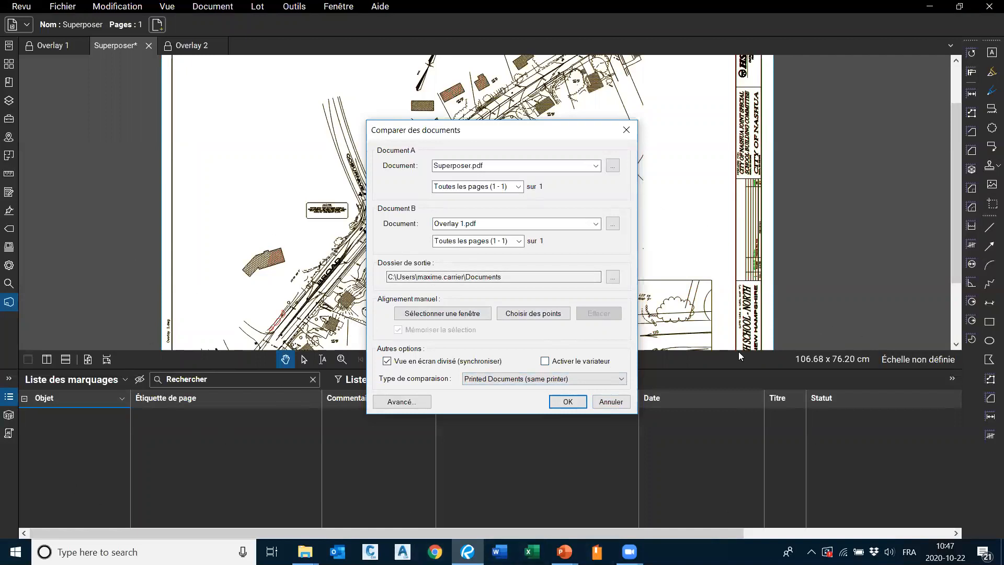
{"action": "left_click", "coordinate": [402, 402]}
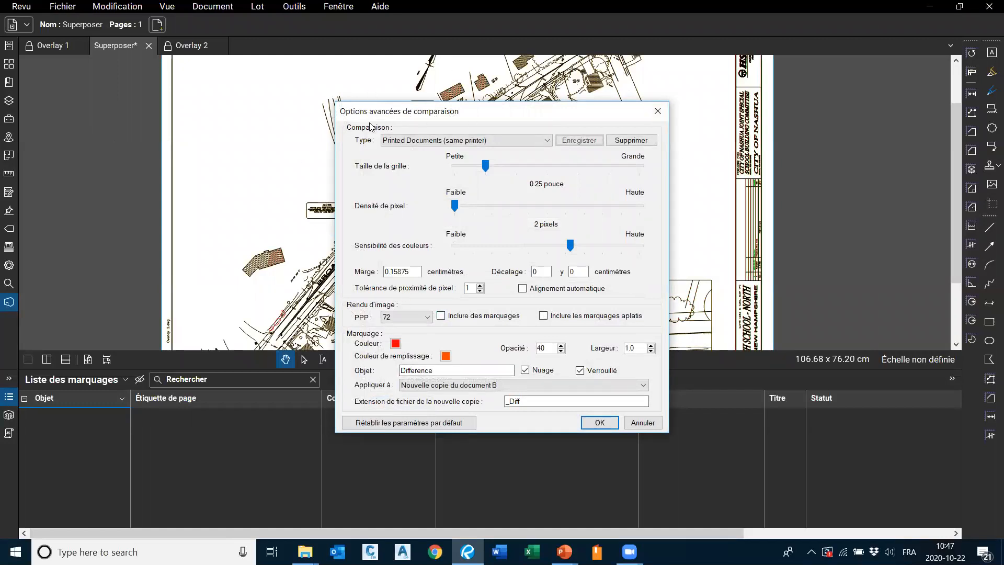
{"action": "left_click", "coordinate": [642, 422]}
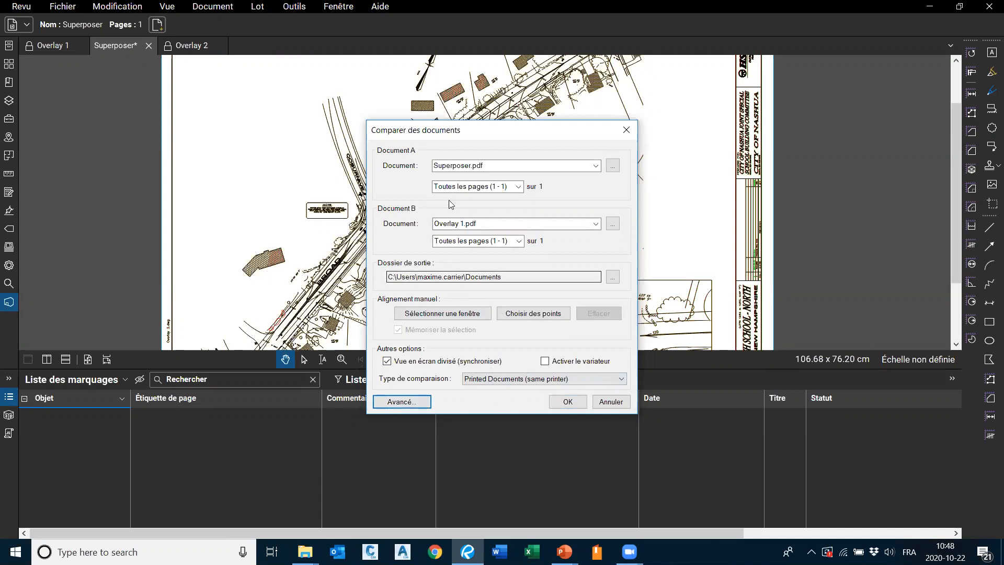
{"action": "left_click", "coordinate": [589, 166]}
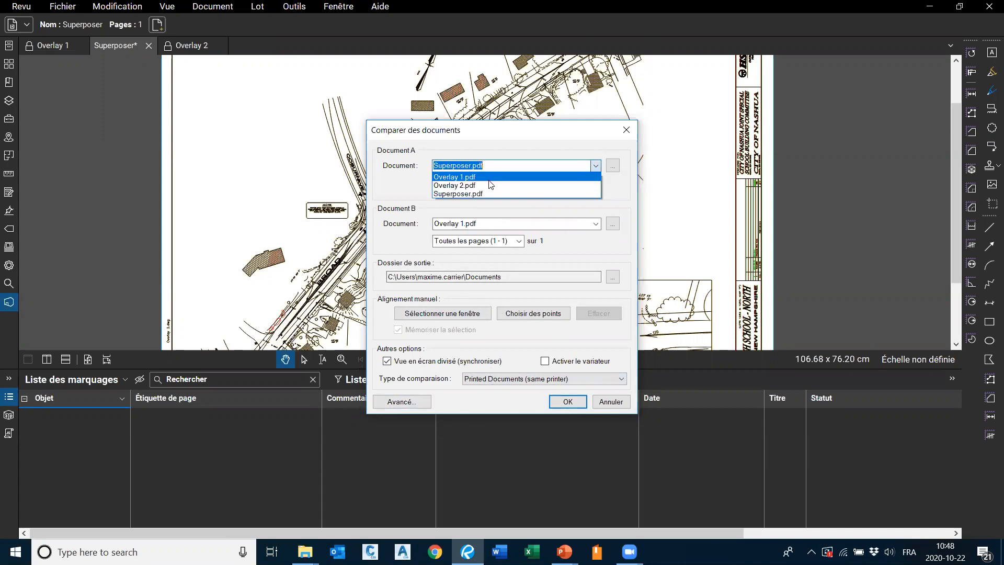
{"action": "left_click", "coordinate": [488, 185]}
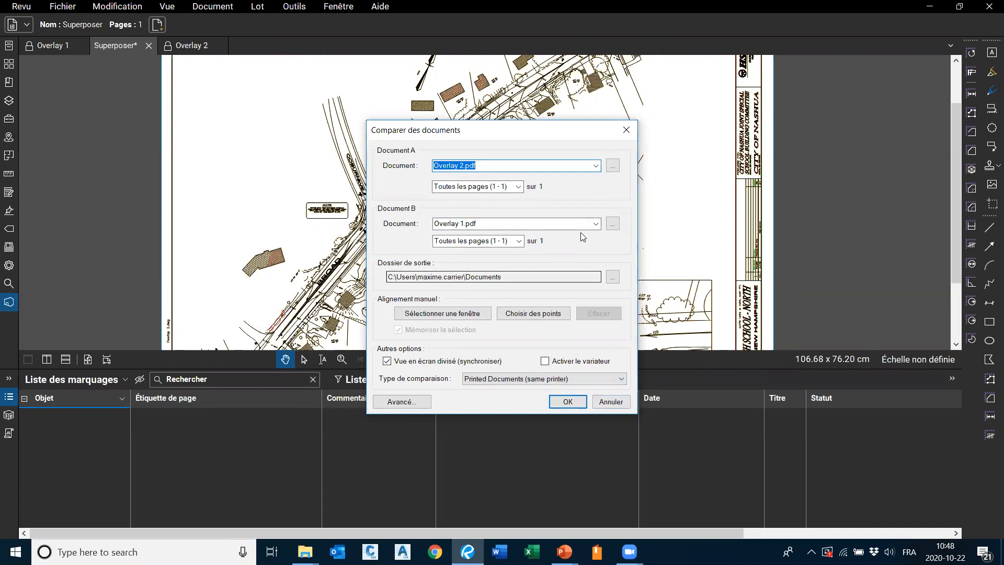
{"action": "left_click", "coordinate": [572, 404]}
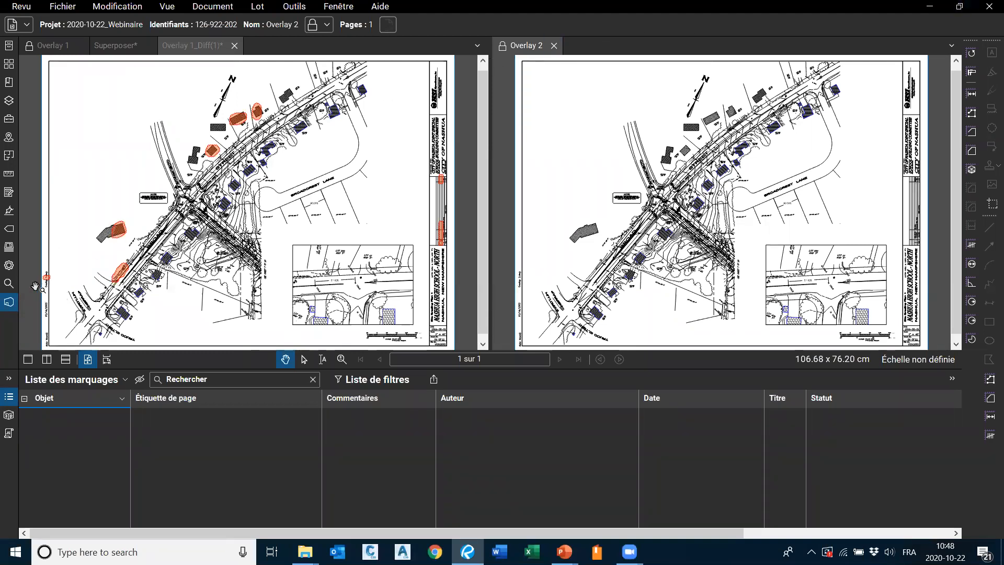
Inspect the difference cloud around the drawing file name in the sheet margin of Overlay 1_Diff(1).
{"action": "scroll", "coordinate": [90, 255], "scroll_direction": "up", "scroll_amount": 5}
{"action": "left_click_drag", "start_coordinate": [90, 255], "coordinate": [261, 238]}
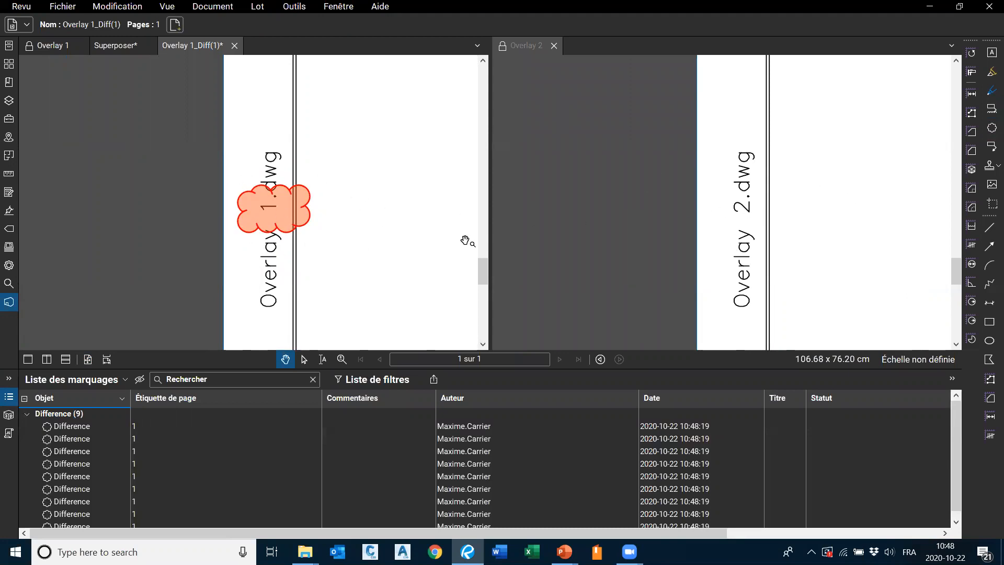
{"action": "scroll", "coordinate": [209, 241], "scroll_direction": "down", "scroll_amount": 5}
{"action": "scroll", "coordinate": [211, 246], "scroll_direction": "up", "scroll_amount": 5}
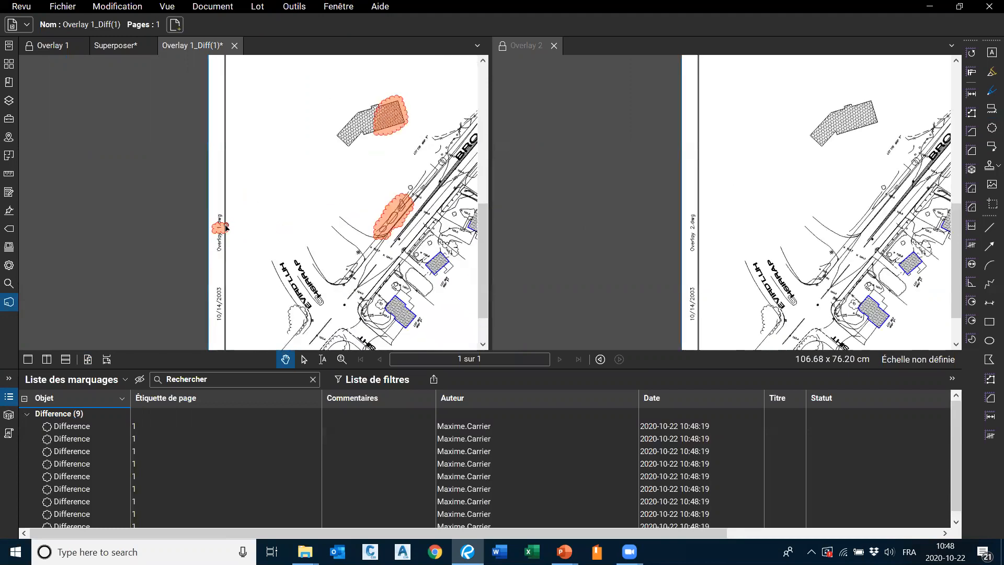
Go to the first Difference markup in the list and examine the title block's revision table in both drawings.
{"action": "left_click", "coordinate": [73, 427]}
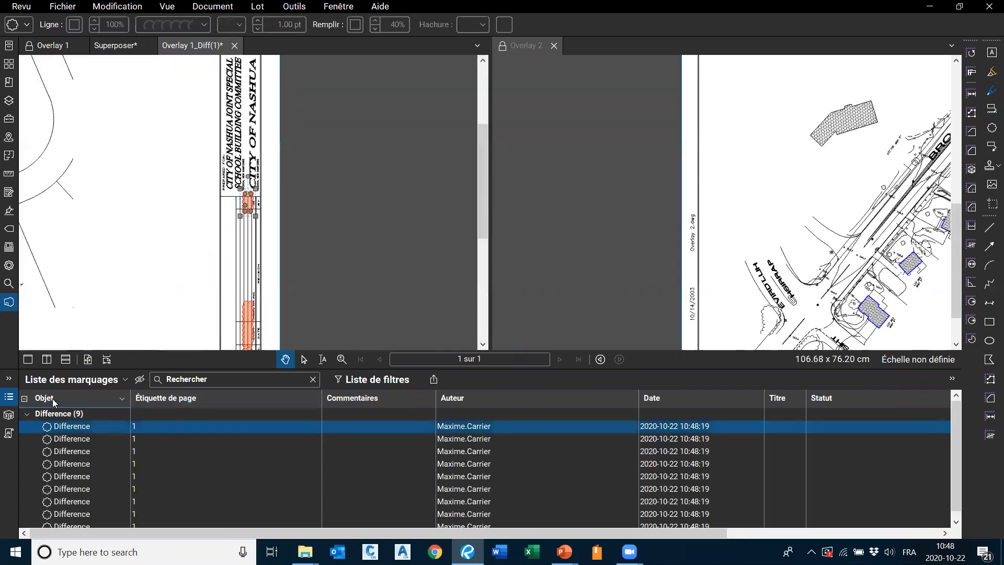
{"action": "scroll", "coordinate": [242, 192], "scroll_direction": "up", "scroll_amount": 1}
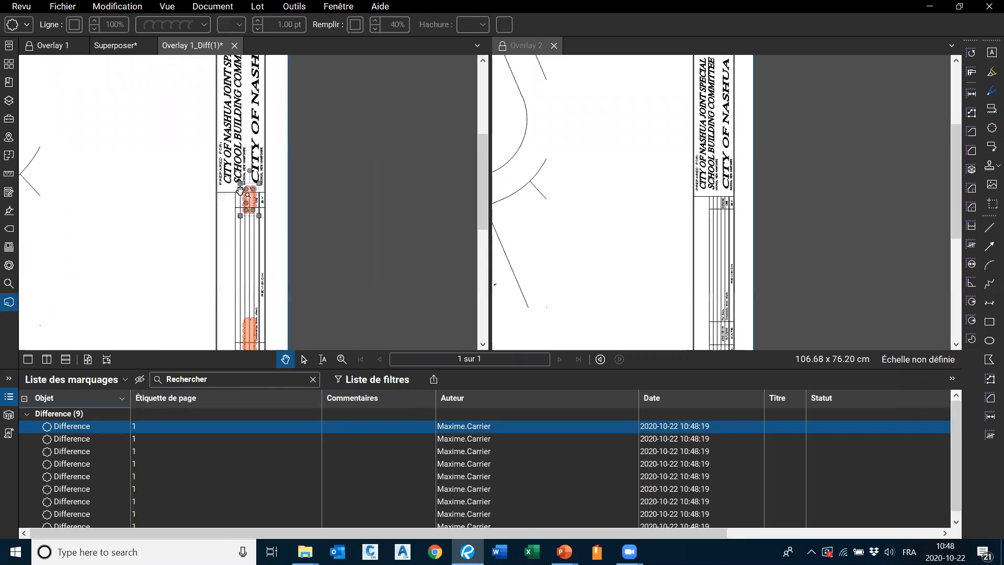
{"action": "scroll", "coordinate": [334, 109], "scroll_direction": "down", "scroll_amount": 5}
{"action": "scroll", "coordinate": [309, 198], "scroll_direction": "up", "scroll_amount": 6}
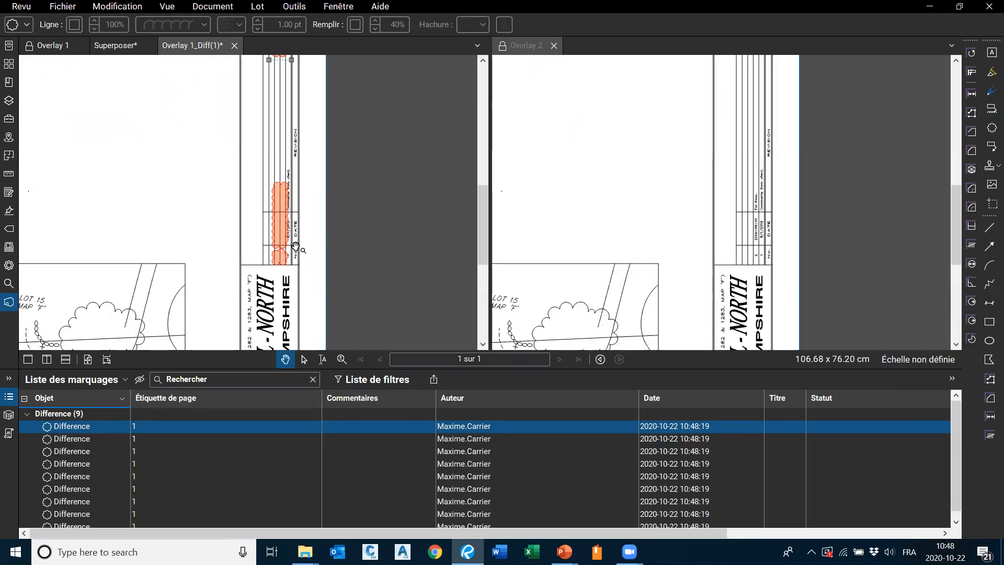
{"action": "scroll", "coordinate": [204, 247], "scroll_direction": "up", "scroll_amount": 3}
{"action": "scroll", "coordinate": [198, 228], "scroll_direction": "down", "scroll_amount": 6}
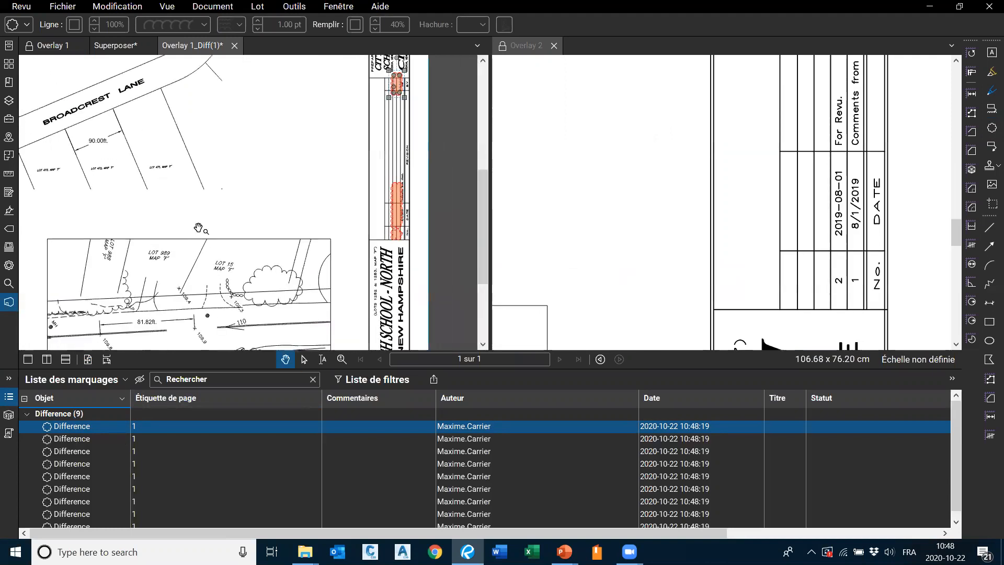
{"action": "scroll", "coordinate": [199, 229], "scroll_direction": "down", "scroll_amount": 3}
{"action": "scroll", "coordinate": [191, 149], "scroll_direction": "up", "scroll_amount": 1}
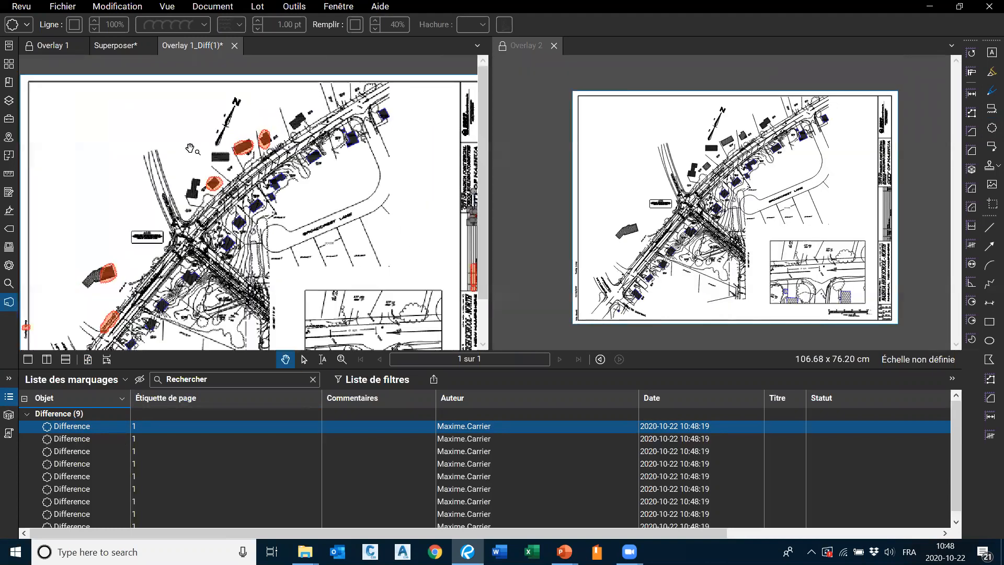
Inspect the clouded differences at the Lot 1030 building and along Broad Street, and check them against the Superposer overlay.
{"action": "scroll", "coordinate": [238, 143], "scroll_direction": "up", "scroll_amount": 5}
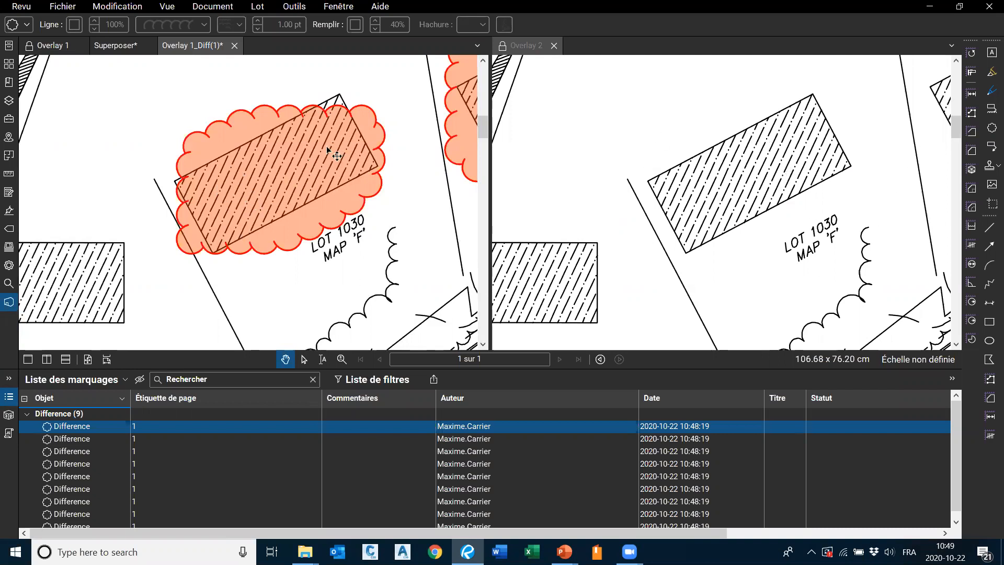
{"action": "scroll", "coordinate": [327, 150], "scroll_direction": "down", "scroll_amount": 5}
{"action": "scroll", "coordinate": [356, 133], "scroll_direction": "down", "scroll_amount": 5}
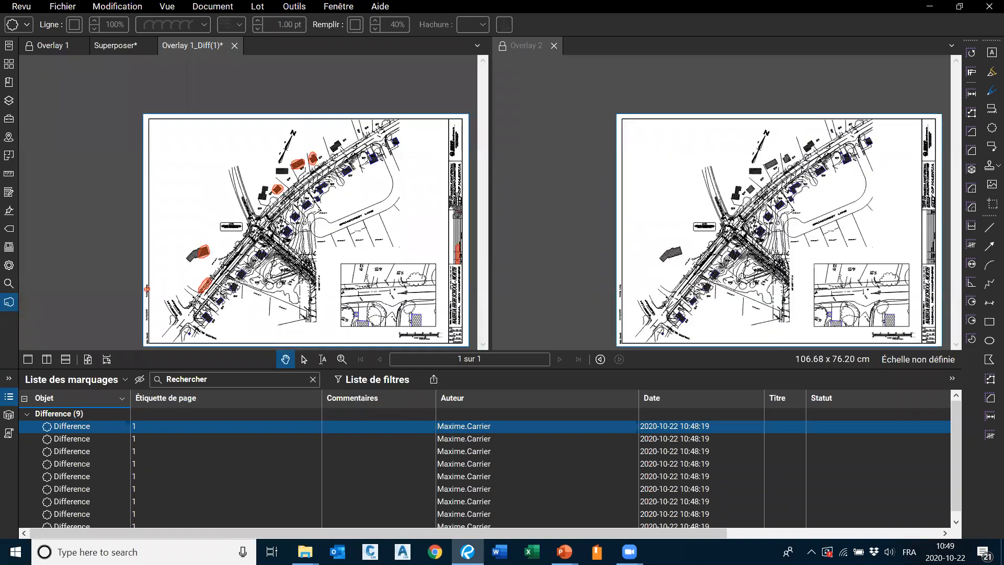
{"action": "scroll", "coordinate": [198, 304], "scroll_direction": "up", "scroll_amount": 8}
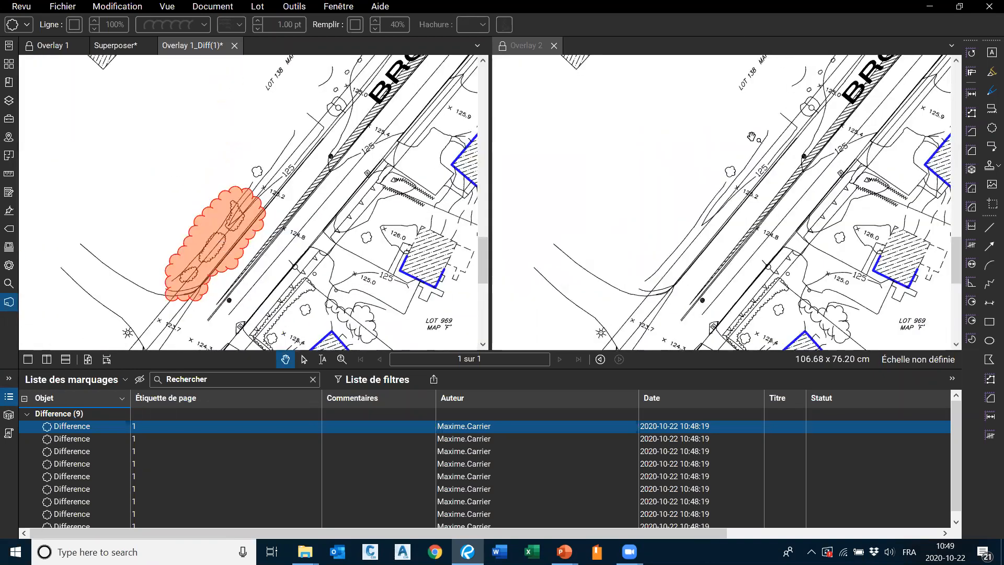
{"action": "scroll", "coordinate": [167, 296], "scroll_direction": "up", "scroll_amount": 3}
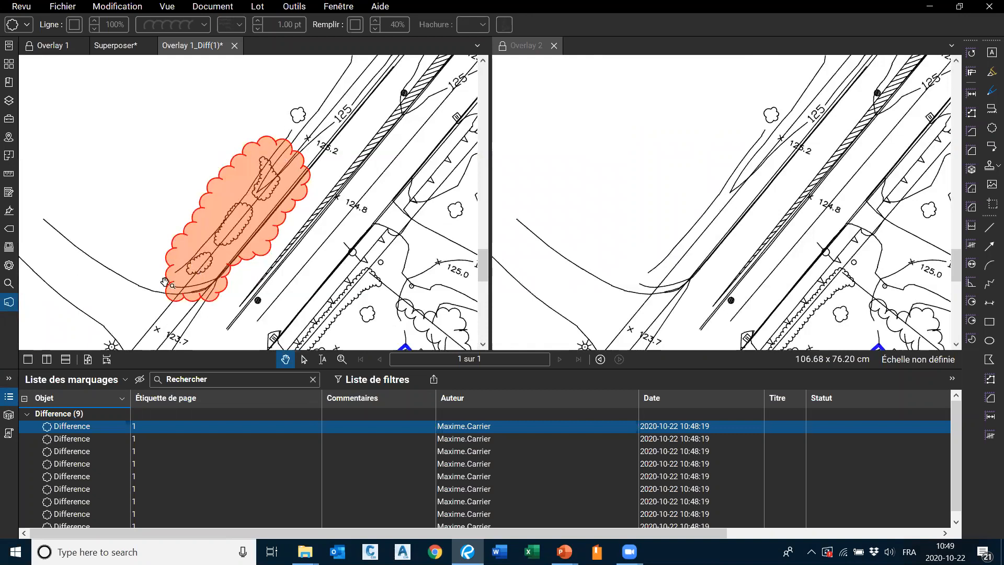
{"action": "scroll", "coordinate": [167, 245], "scroll_direction": "down", "scroll_amount": 4}
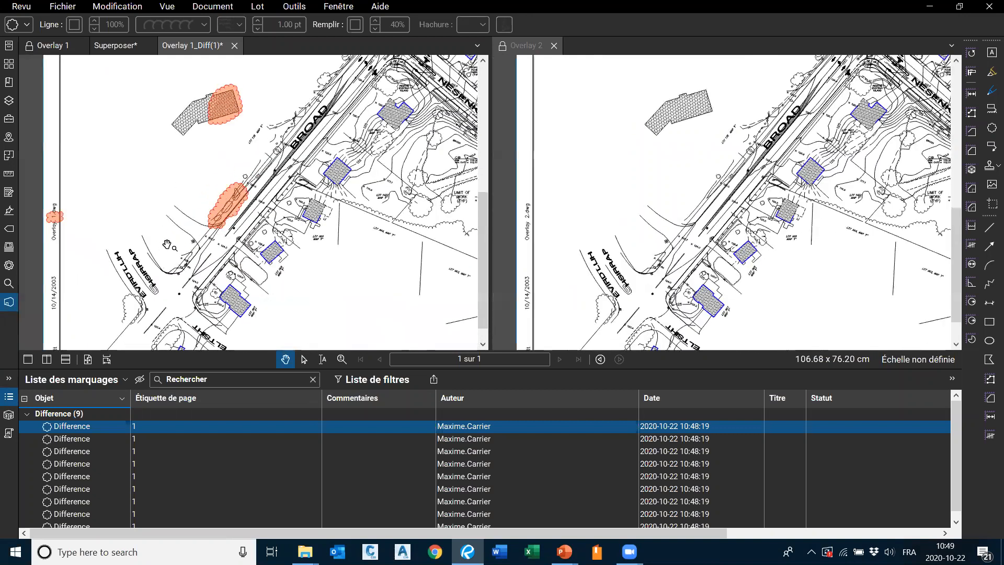
{"action": "scroll", "coordinate": [168, 245], "scroll_direction": "down", "scroll_amount": 5}
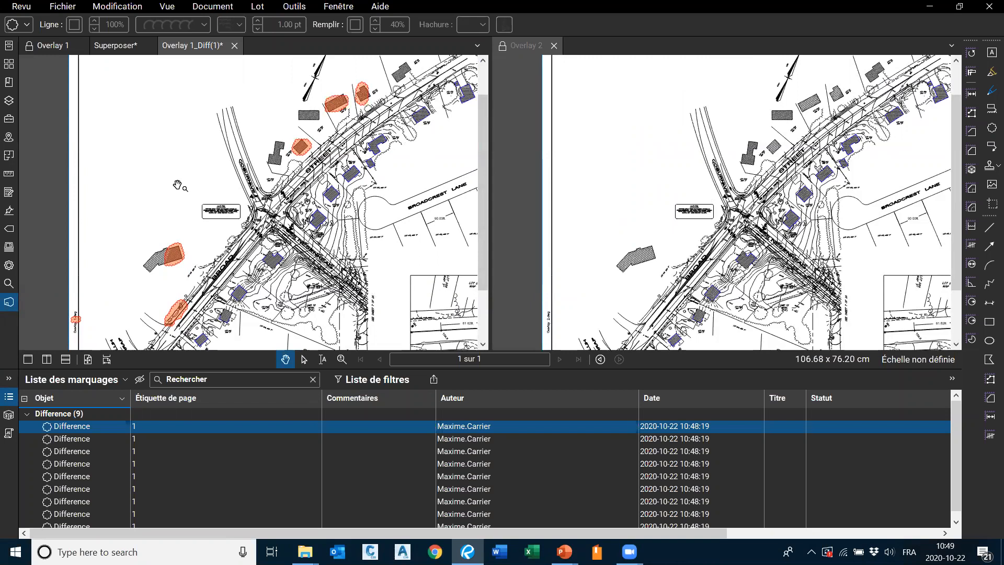
{"action": "left_click", "coordinate": [111, 46]}
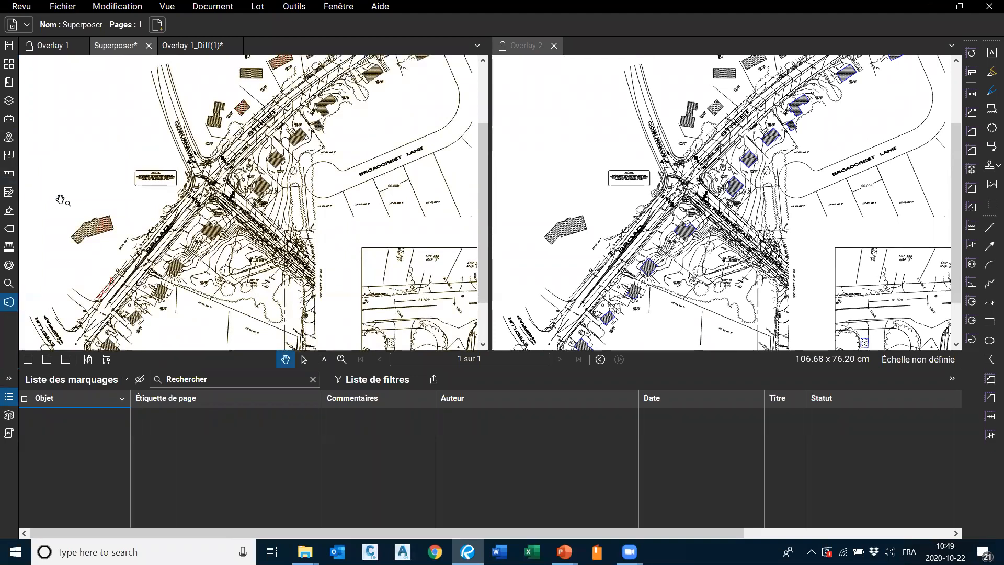
{"action": "left_click_drag", "start_coordinate": [227, 117], "coordinate": [265, 179]}
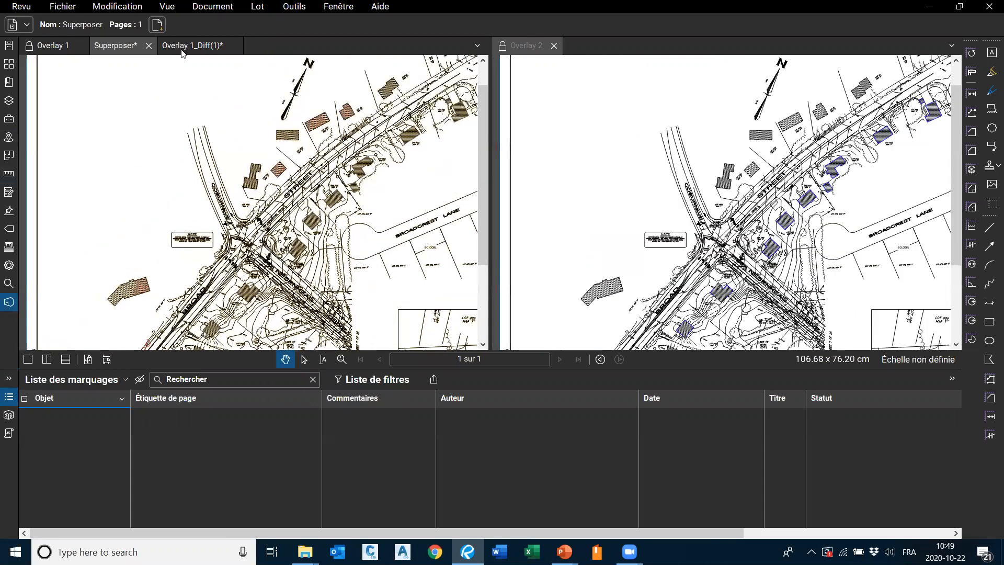
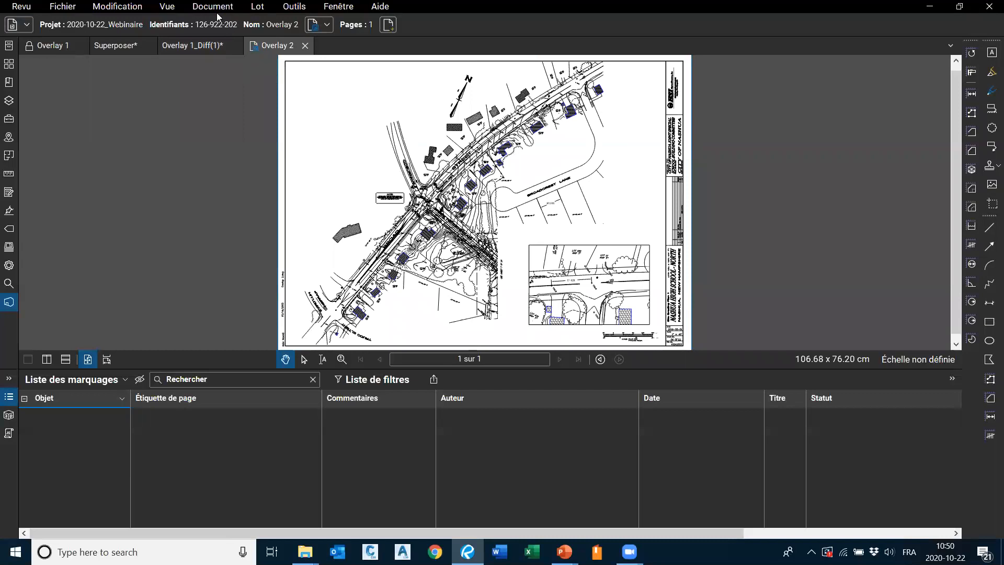
{"action": "left_click", "coordinate": [209, 6]}
{"action": "left_click", "coordinate": [161, 123]}
{"action": "left_click", "coordinate": [217, 6]}
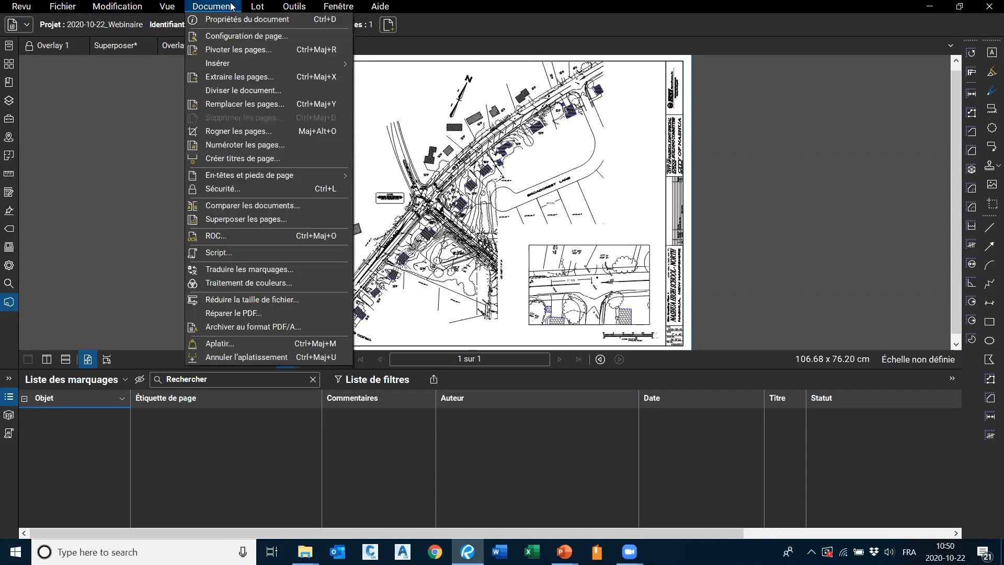
{"action": "left_click", "coordinate": [164, 141]}
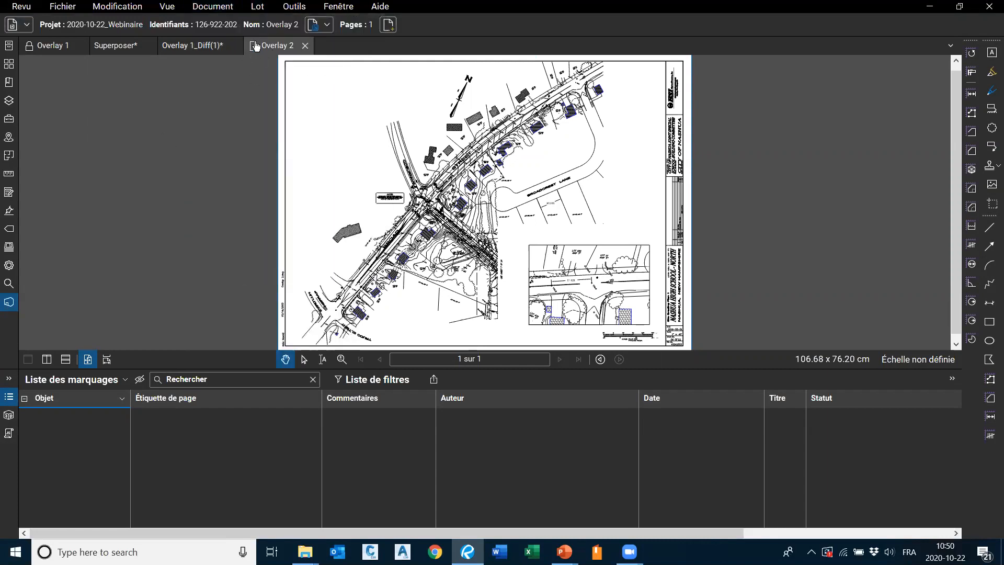
Open the PDF security permissions of Overlay 2 for editing and switch the document-open password requirement on and back off.
{"action": "left_click", "coordinate": [214, 7]}
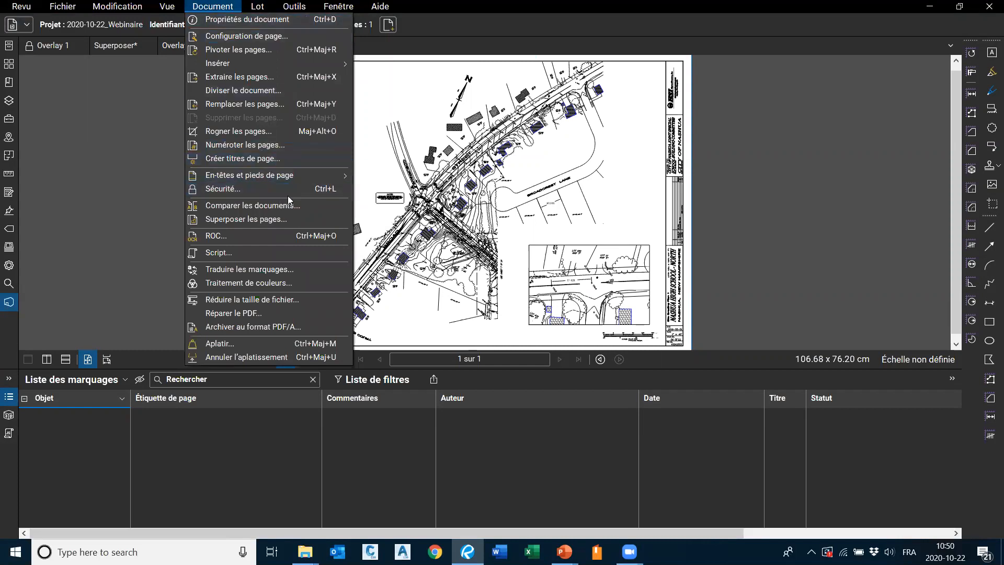
{"action": "left_click", "coordinate": [215, 190]}
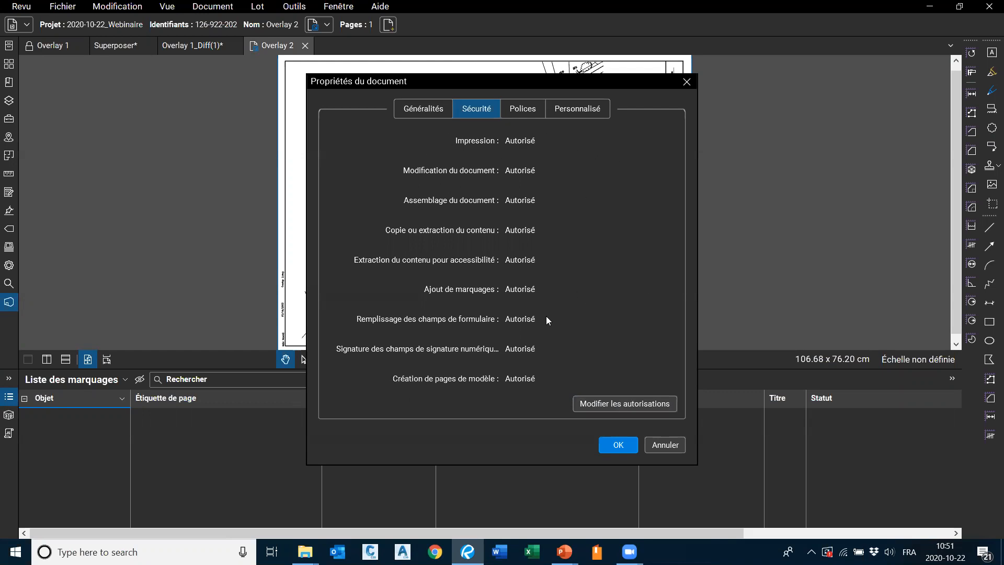
{"action": "left_click", "coordinate": [621, 403]}
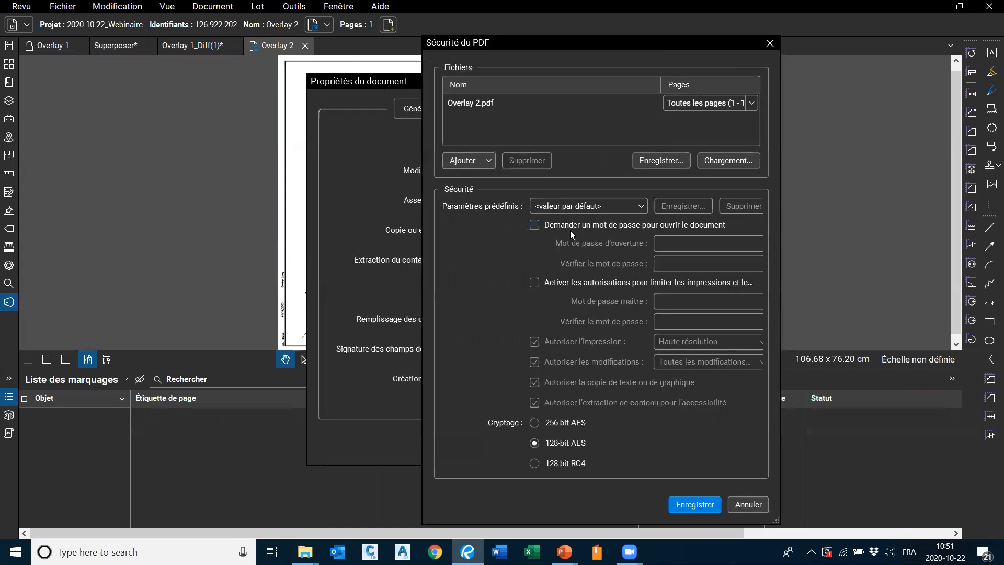
{"action": "left_click", "coordinate": [566, 227]}
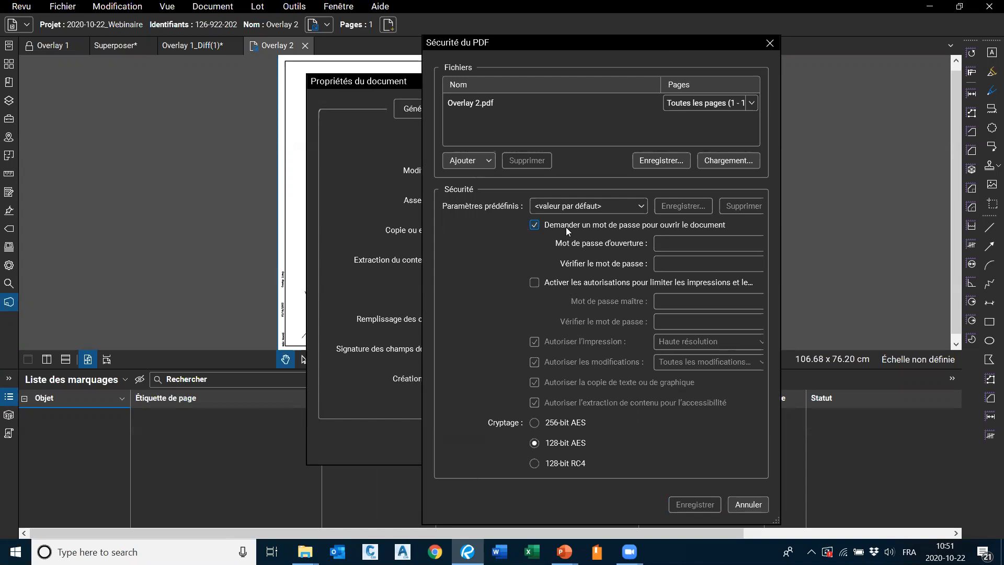
{"action": "left_click", "coordinate": [566, 227]}
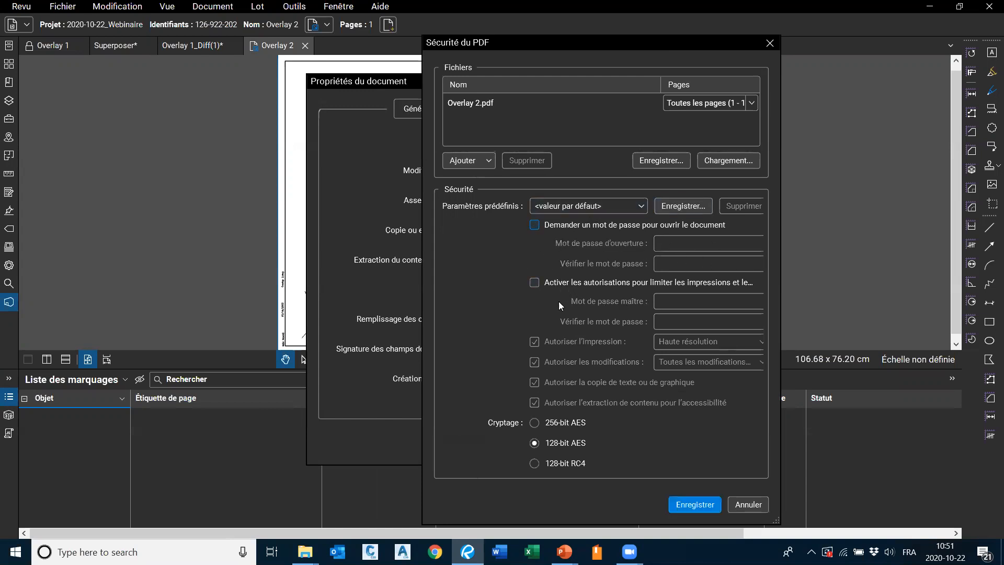
Enable permissions restricting printing and modifications of Overlay 2, and enter and confirm the master password.
{"action": "left_click", "coordinate": [615, 282]}
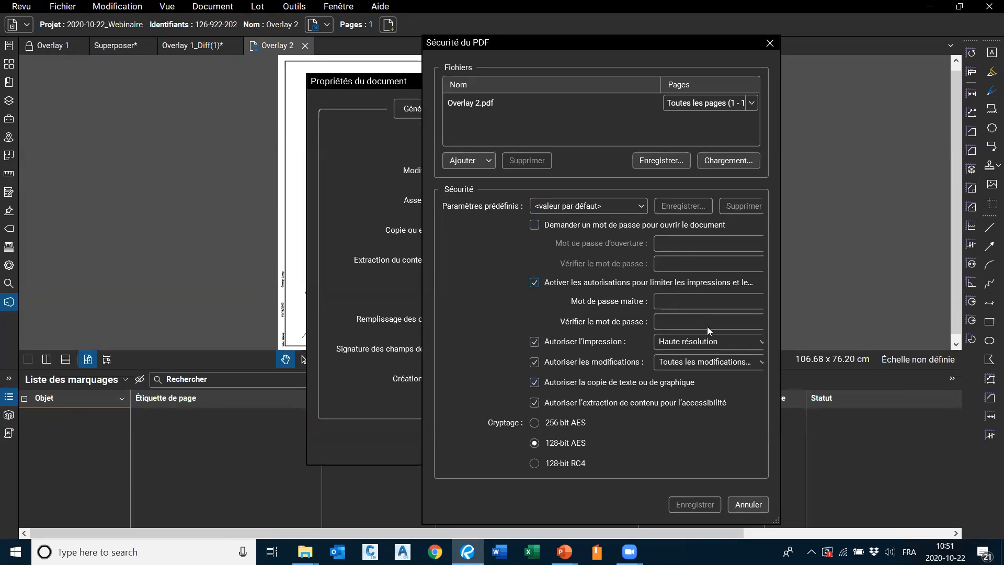
{"action": "left_click", "coordinate": [673, 304]}
{"action": "type", "text": "•••"}
{"action": "left_click", "coordinate": [674, 317]}
{"action": "type", "text": "•••"}
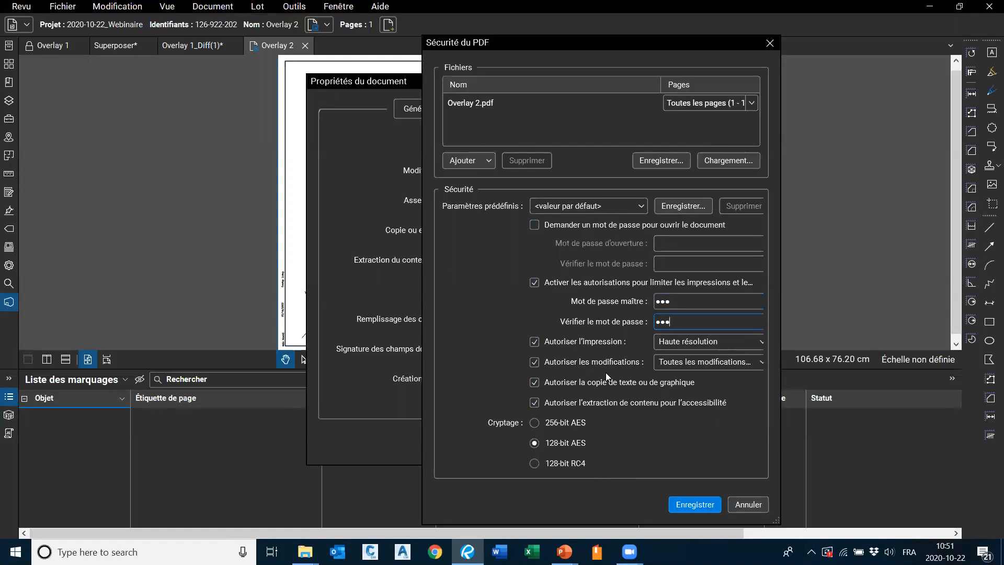
Disallow copying of text or graphics, keep modifications allowed, and review the choices for print resolution and permitted modifications.
{"action": "left_click", "coordinate": [534, 362]}
{"action": "left_click", "coordinate": [534, 384]}
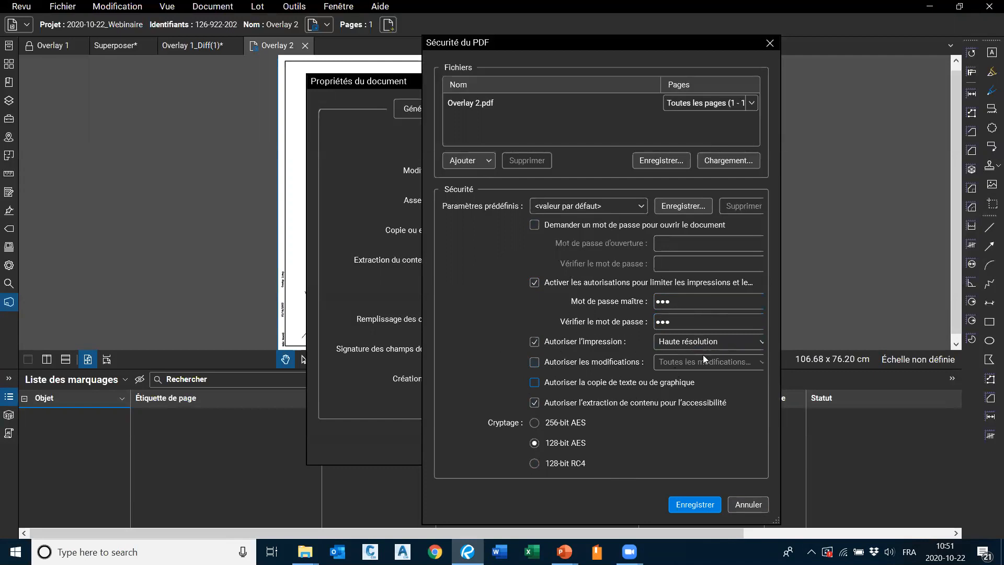
{"action": "left_click", "coordinate": [712, 341]}
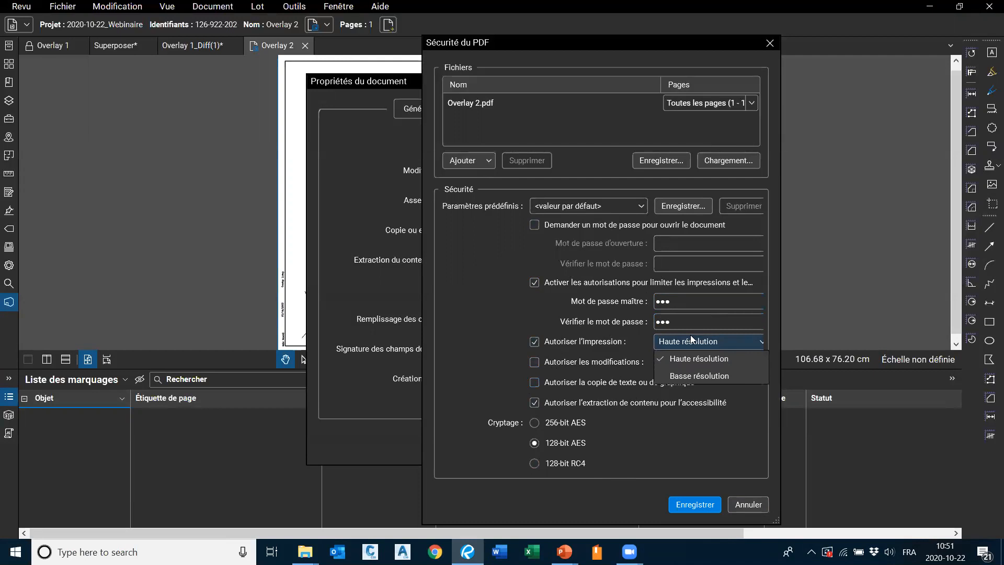
{"action": "left_click", "coordinate": [584, 360]}
{"action": "left_click", "coordinate": [584, 360]}
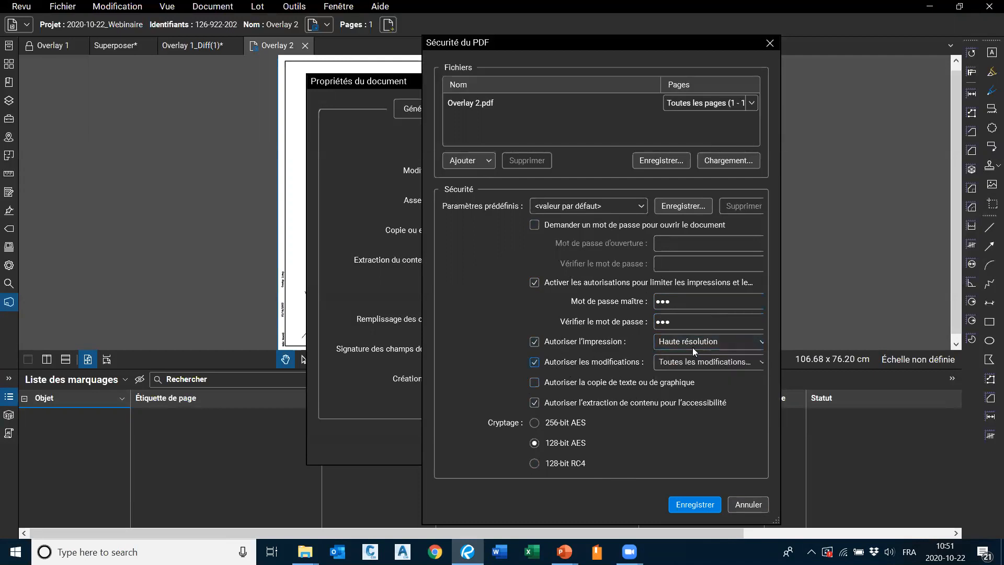
{"action": "left_click", "coordinate": [720, 360]}
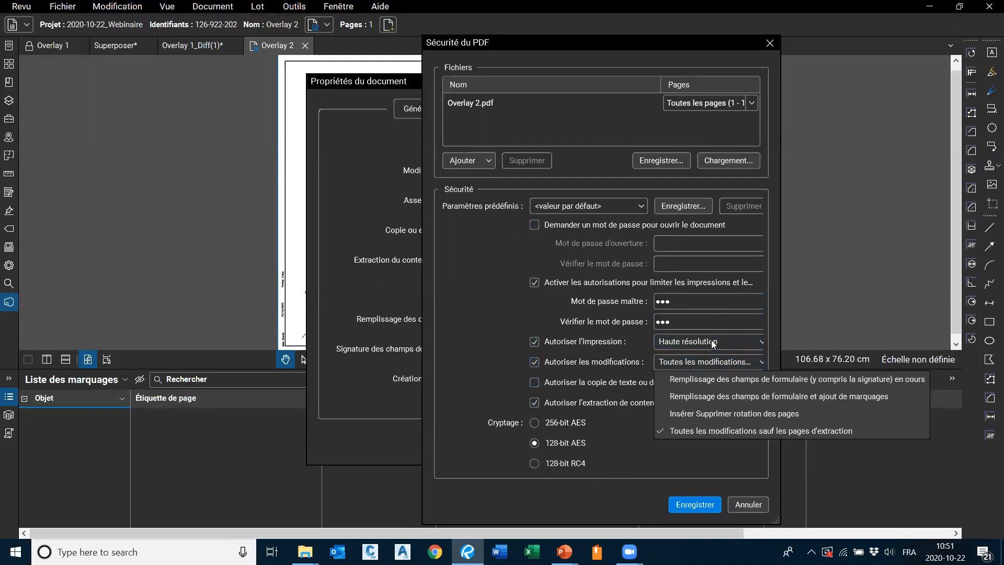
{"action": "left_click", "coordinate": [713, 341]}
{"action": "left_click", "coordinate": [712, 341]}
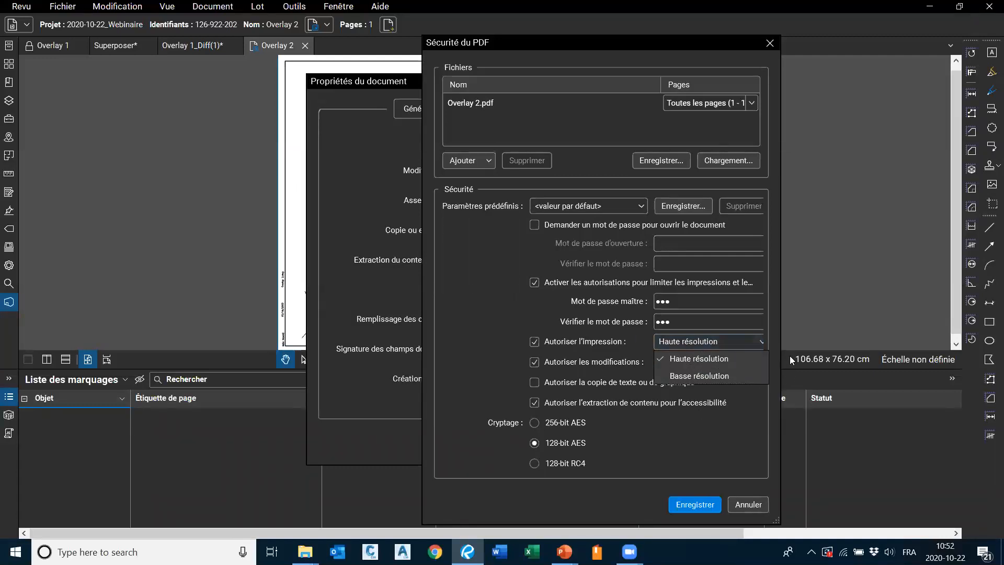
{"action": "left_click", "coordinate": [746, 333]}
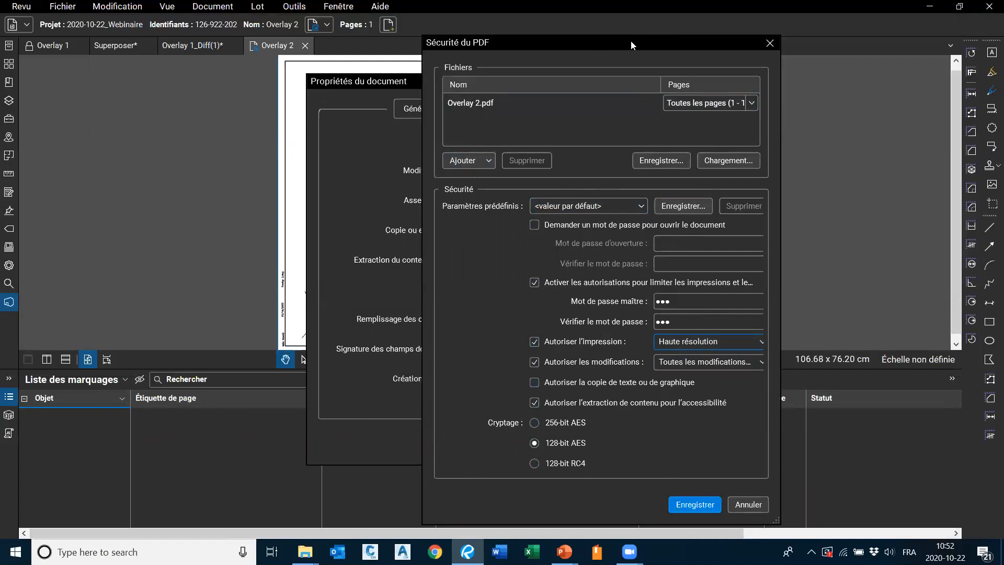
Enlarge the PDF security dialog, look at saving a security policy and the presets, and cancel without saving the permissions.
{"action": "left_click_drag", "start_coordinate": [633, 41], "coordinate": [584, 34]}
{"action": "left_click_drag", "start_coordinate": [731, 506], "coordinate": [873, 506]}
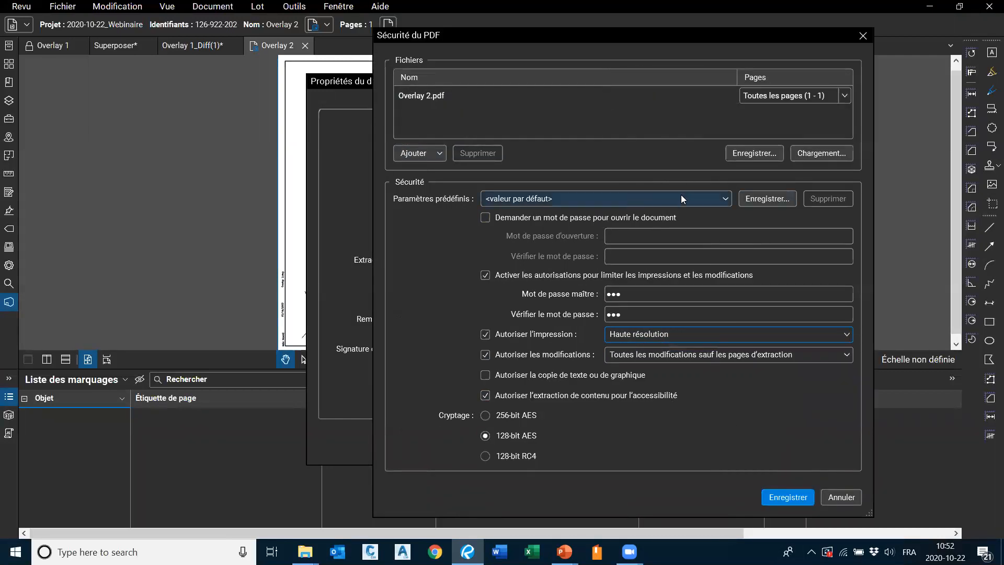
{"action": "left_click", "coordinate": [776, 201]}
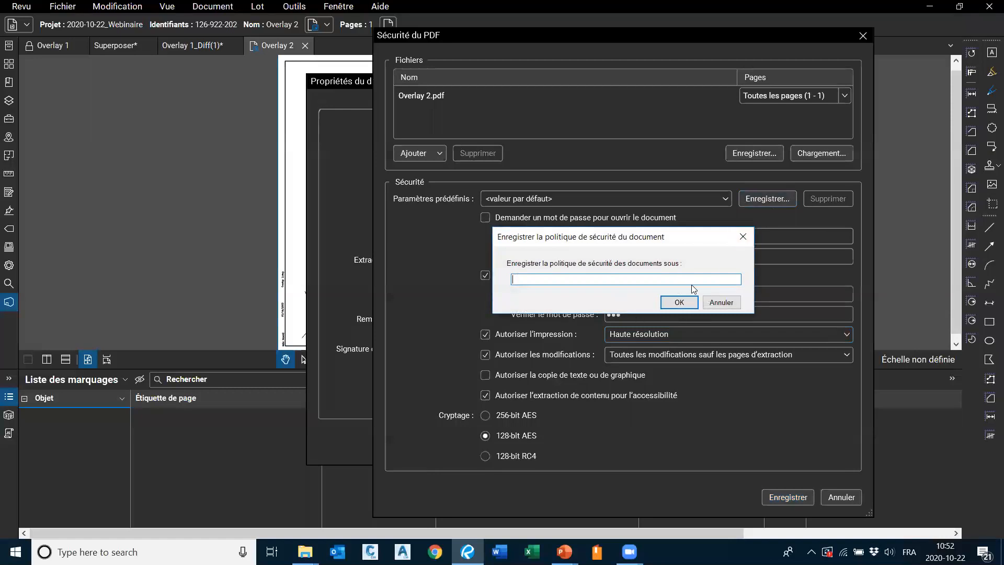
{"action": "left_click", "coordinate": [721, 302]}
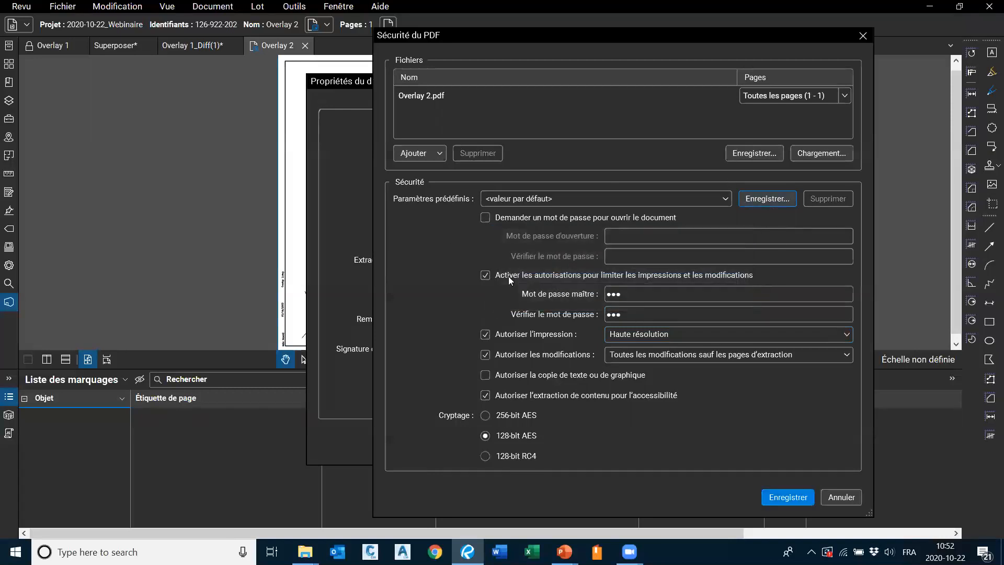
{"action": "left_click", "coordinate": [719, 201]}
{"action": "left_click", "coordinate": [461, 288]}
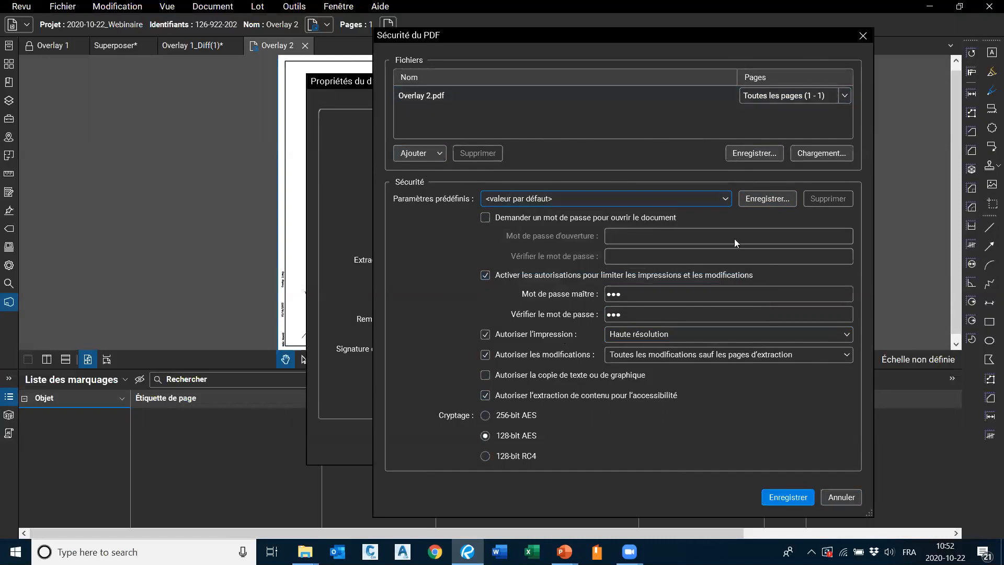
{"action": "left_click", "coordinate": [843, 498]}
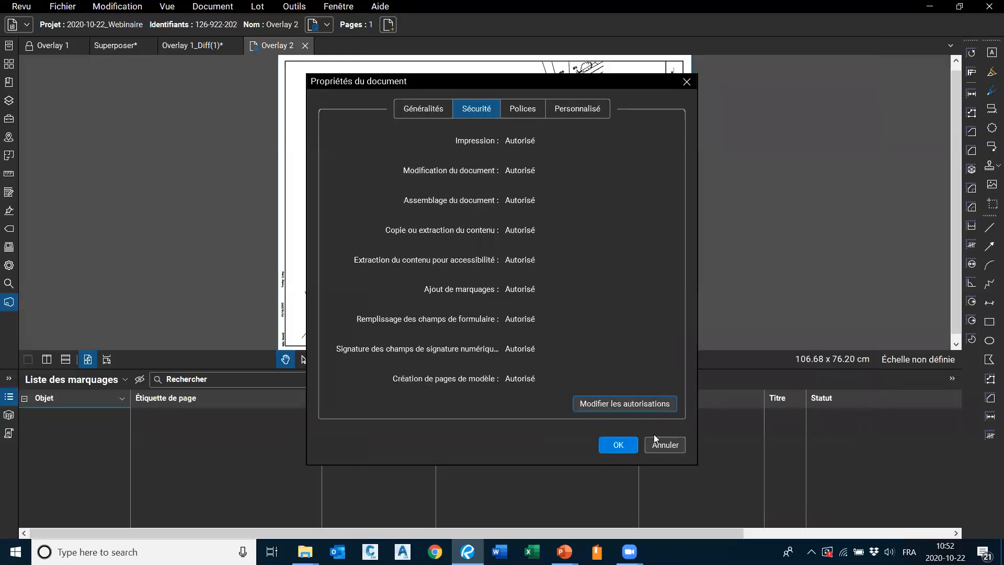
{"action": "left_click", "coordinate": [668, 445]}
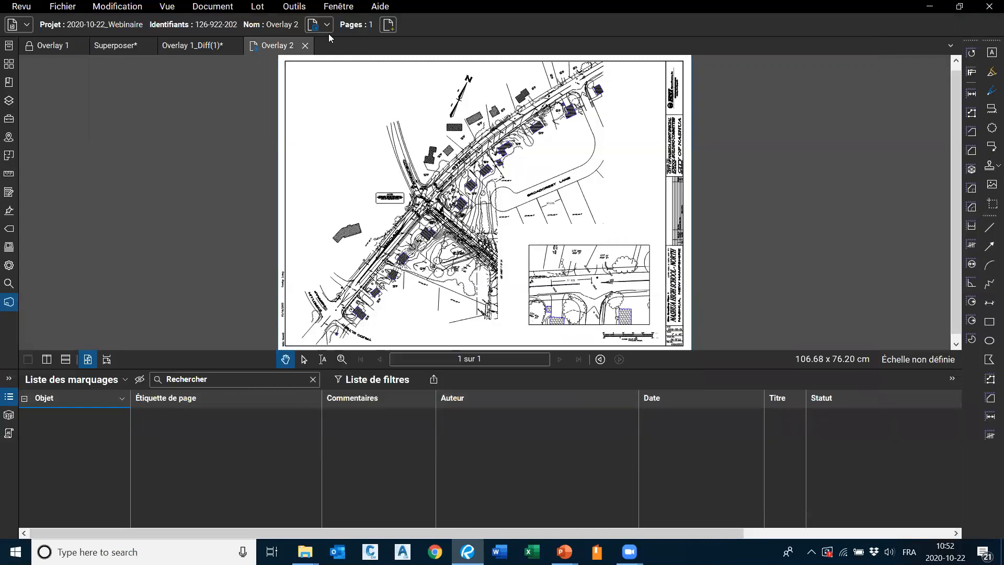
Examine the signature commands available for signing and certifying the document.
{"action": "left_click", "coordinate": [294, 6]}
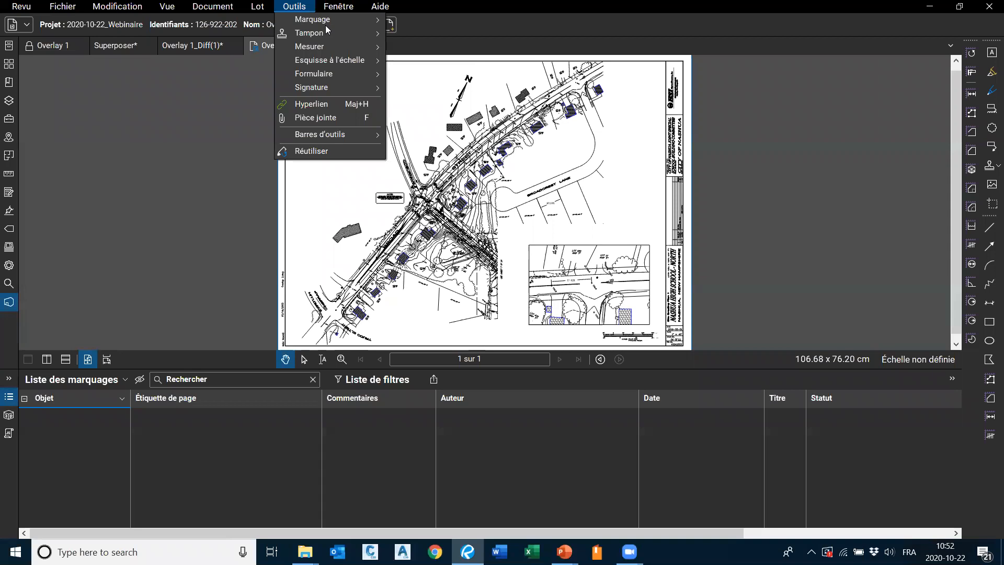
{"action": "mouse_move", "coordinate": [330, 88]}
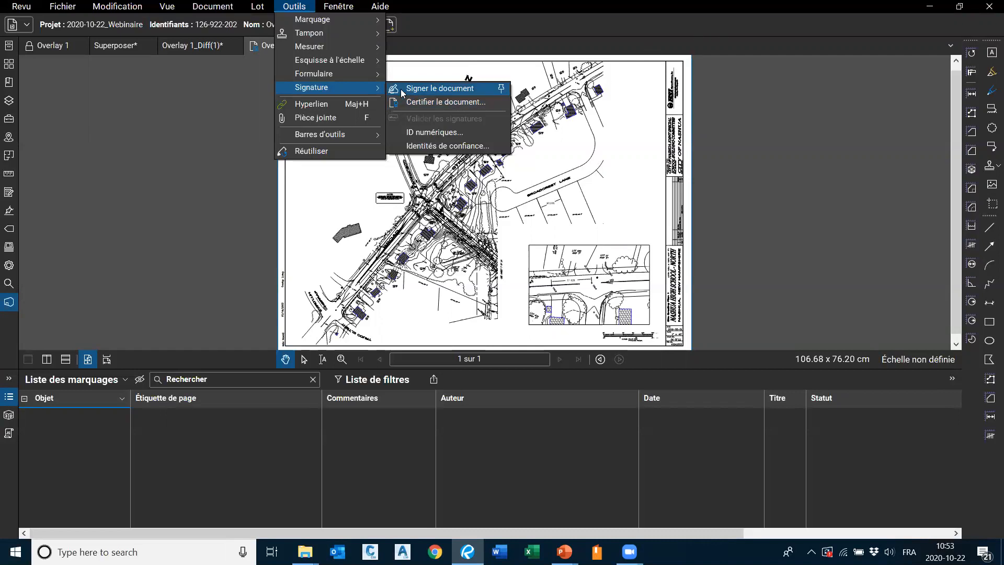
{"action": "left_click", "coordinate": [682, 27]}
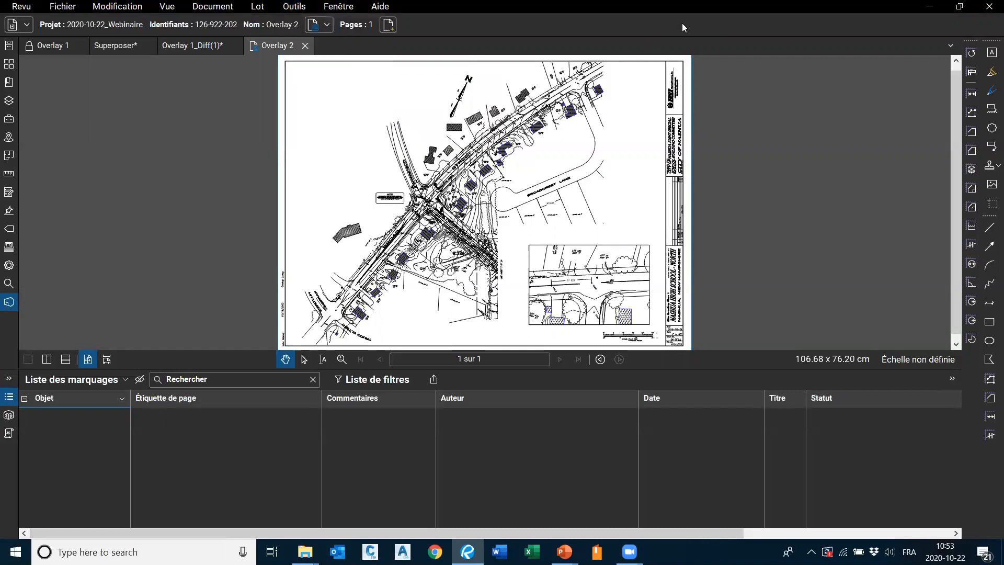
{"action": "scroll", "coordinate": [737, 263], "scroll_direction": "down", "scroll_amount": 2}
{"action": "scroll", "coordinate": [737, 263], "scroll_direction": "up", "scroll_amount": 1}
{"action": "left_click_drag", "start_coordinate": [739, 264], "coordinate": [709, 242]}
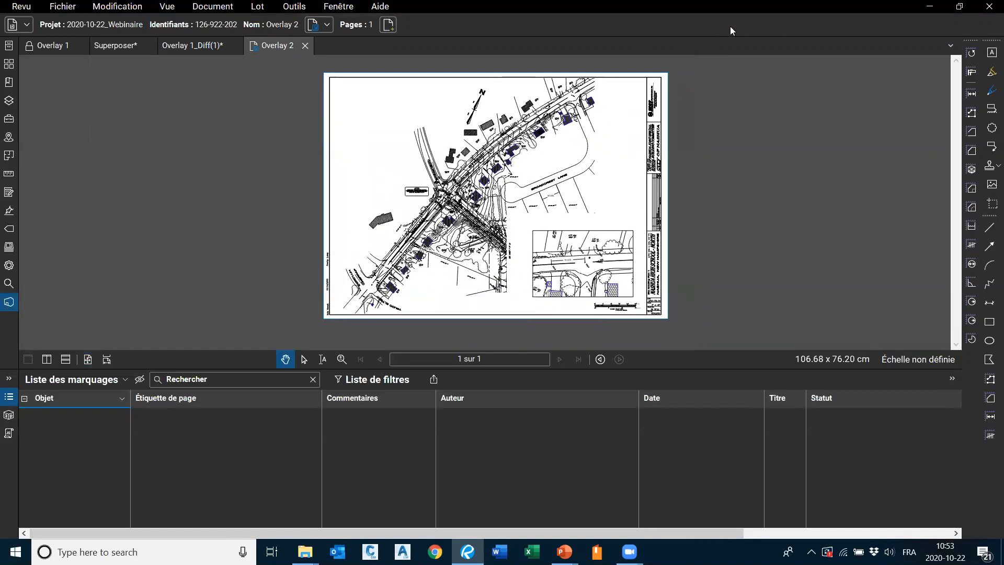